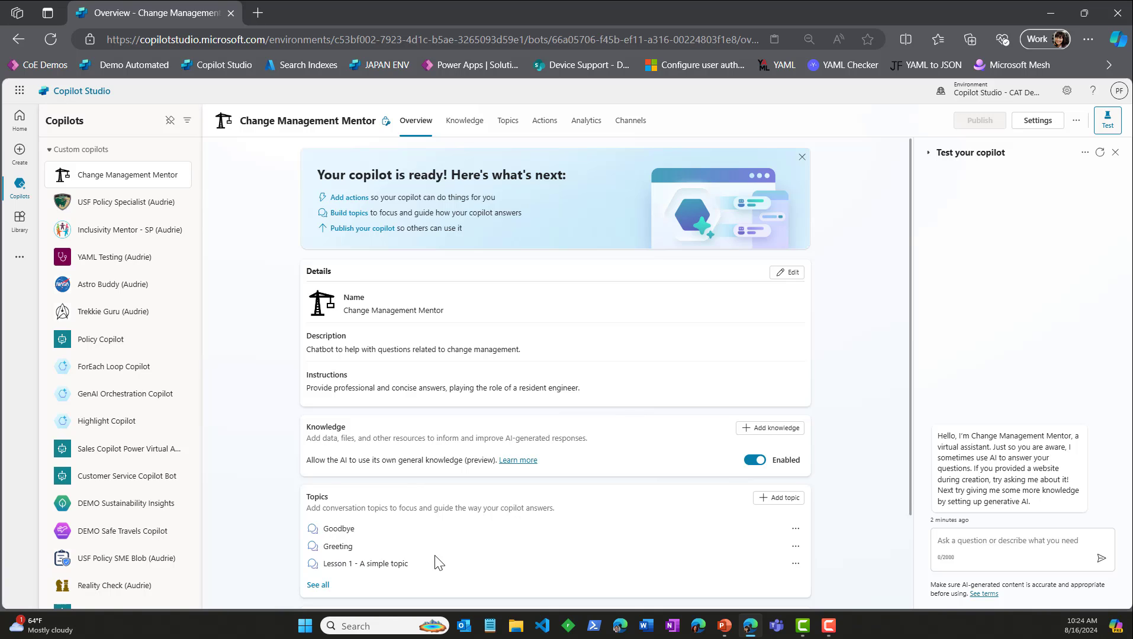
Step: Turn off the Lesson 1, Lesson 2 and Lesson 3 topics of the Change Management Mentor copilot
{"action": "left_click", "coordinate": [509, 122]}
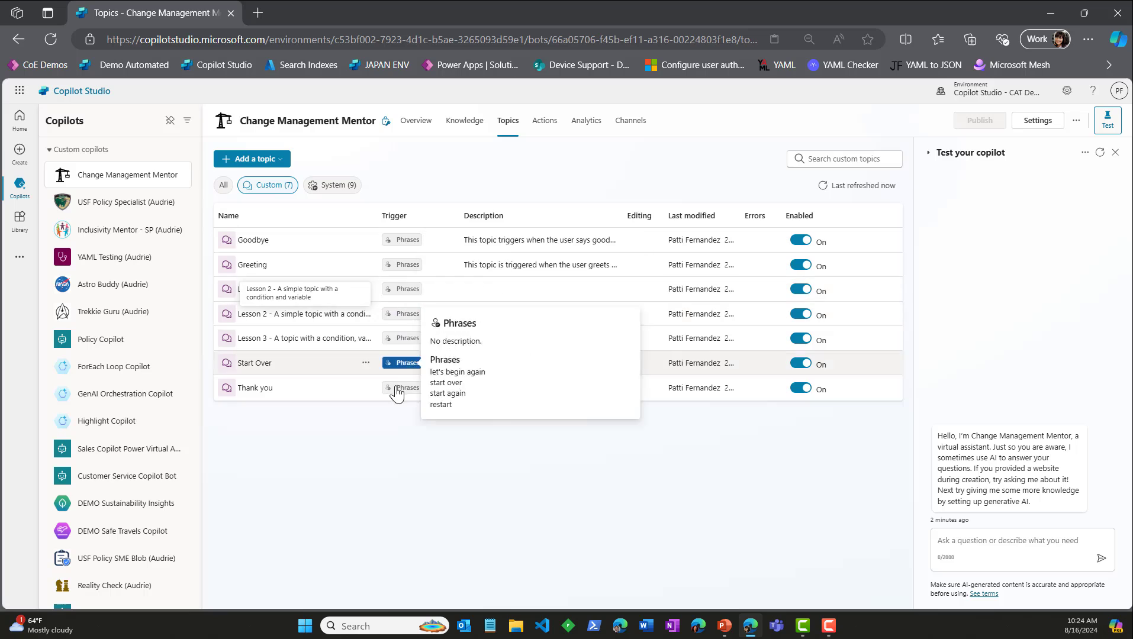
{"action": "left_click", "coordinate": [366, 289]}
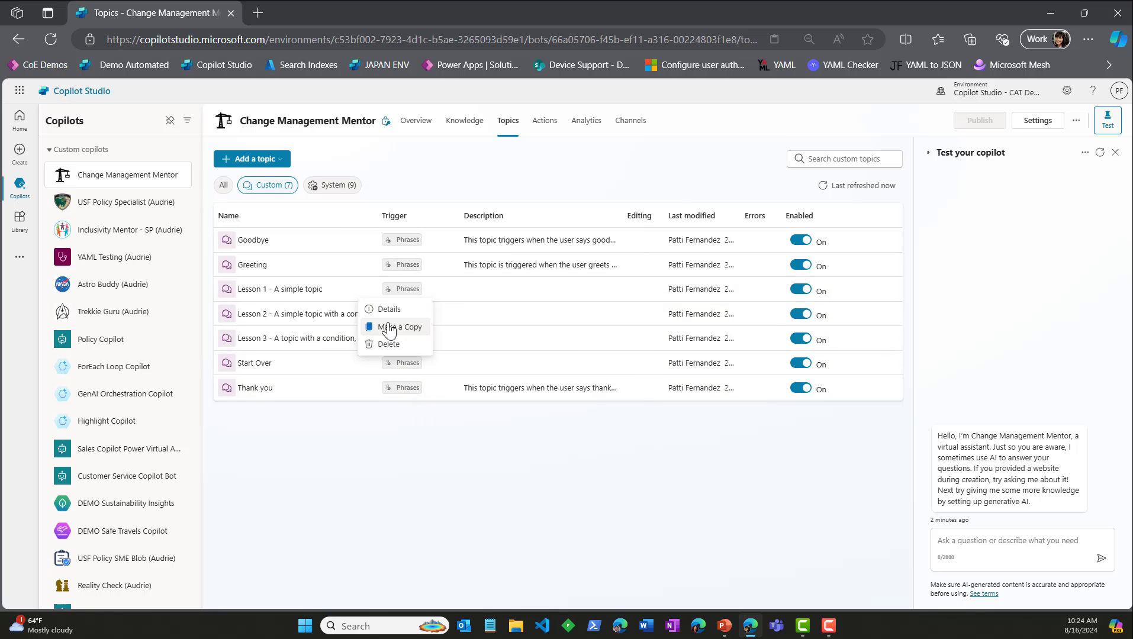
{"action": "left_click", "coordinate": [800, 290]}
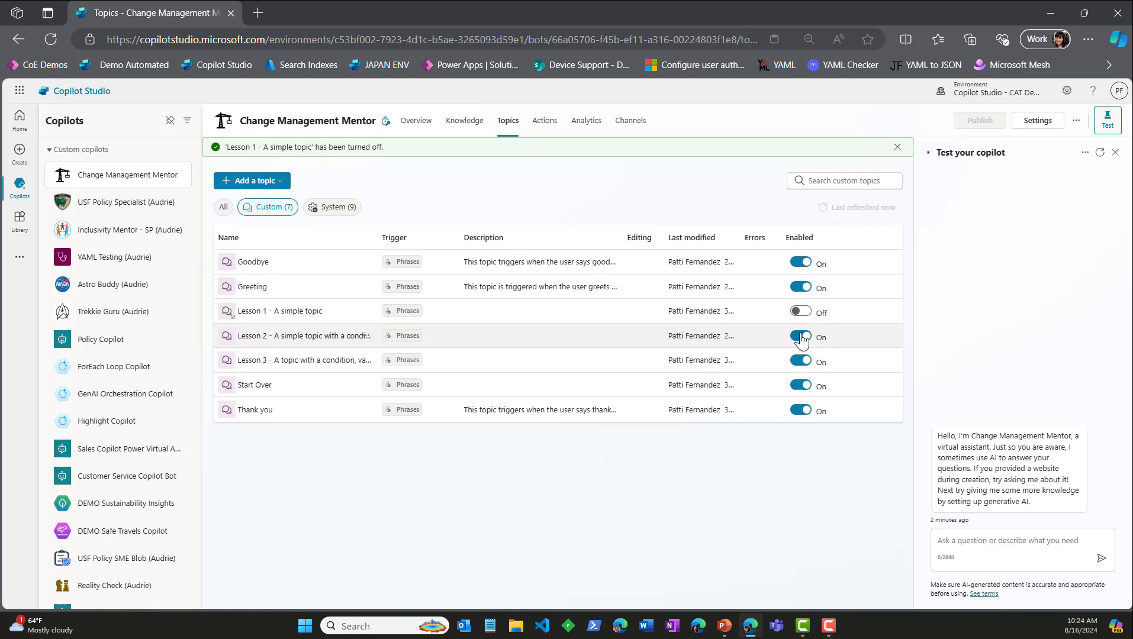
{"action": "left_click", "coordinate": [801, 336]}
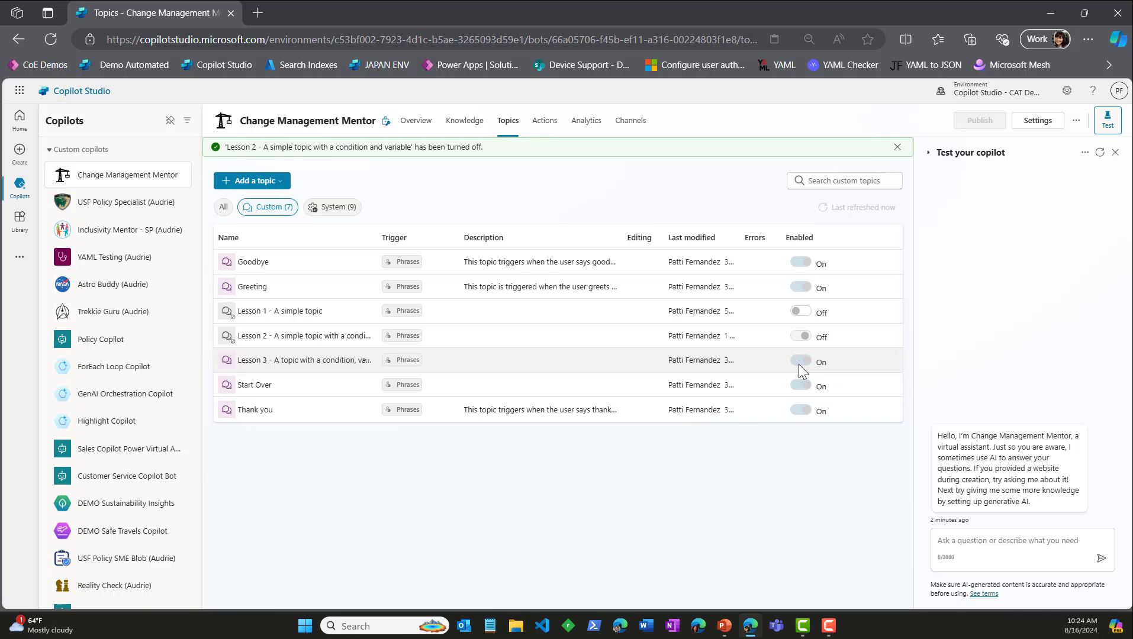
{"action": "left_click", "coordinate": [800, 361]}
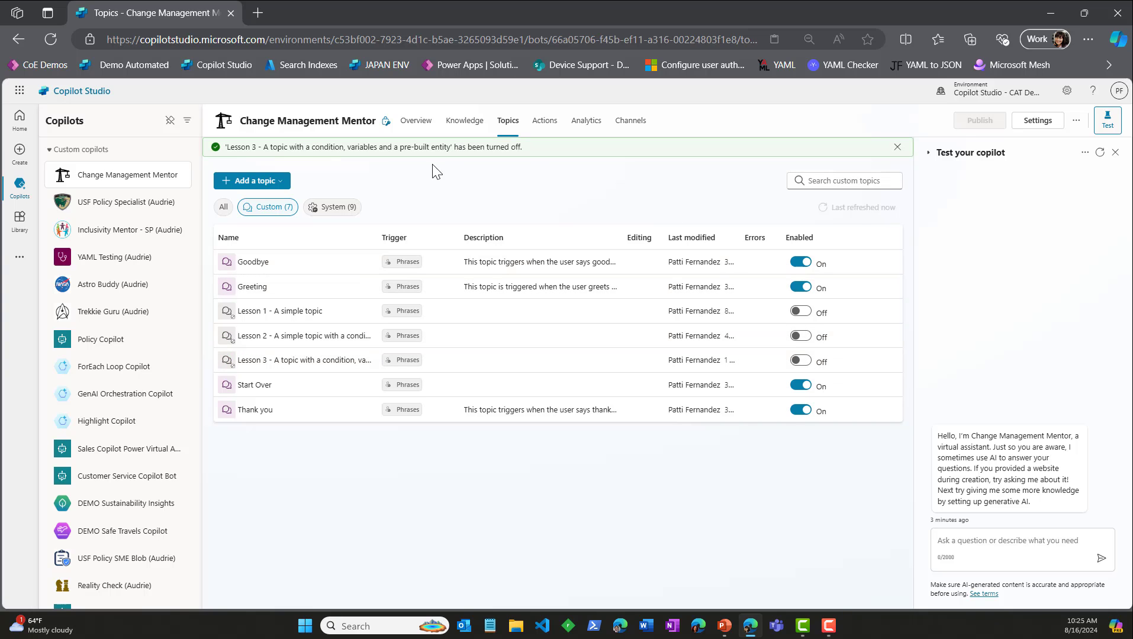
Step: Review the authentication option in the copilot's security settings and return to its topics
{"action": "left_click", "coordinate": [1044, 127]}
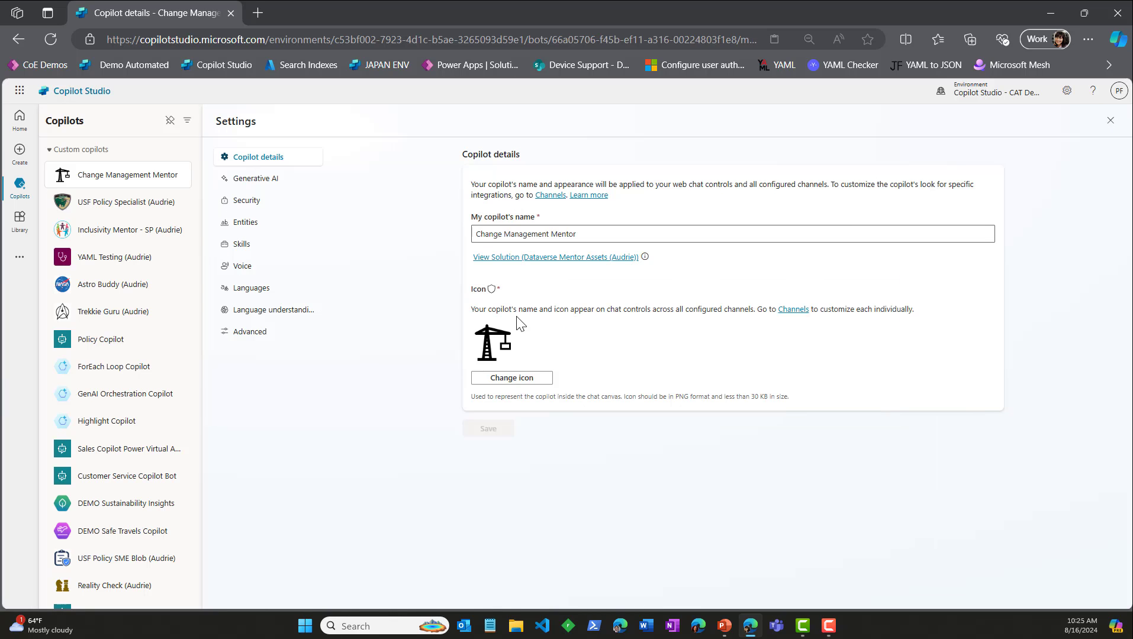
{"action": "left_click", "coordinate": [257, 207]}
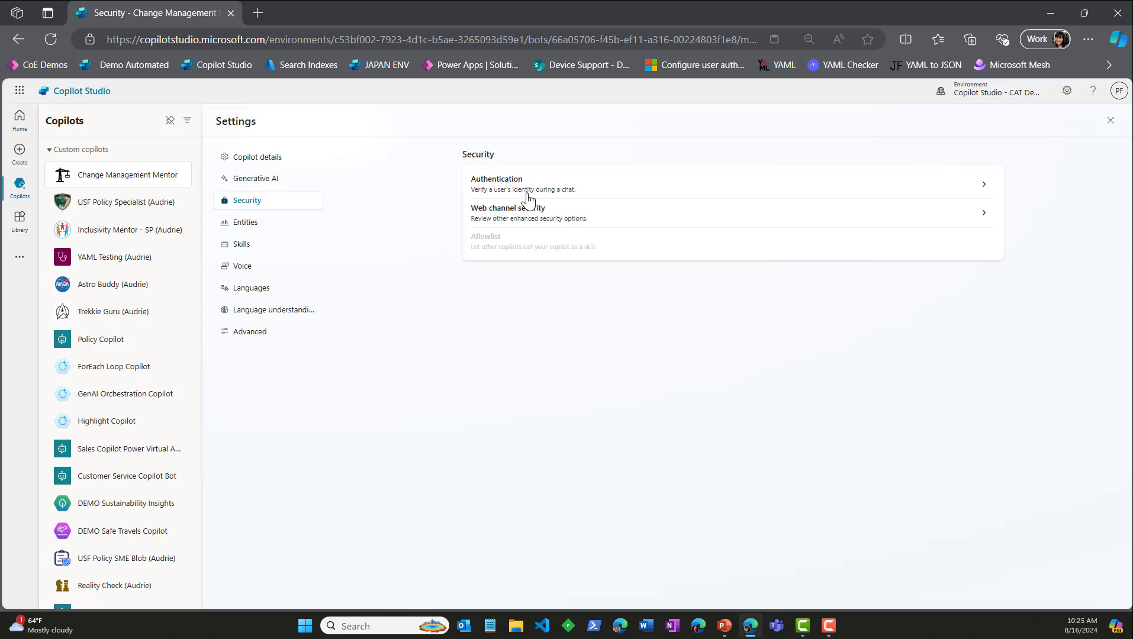
{"action": "left_click", "coordinate": [527, 194]}
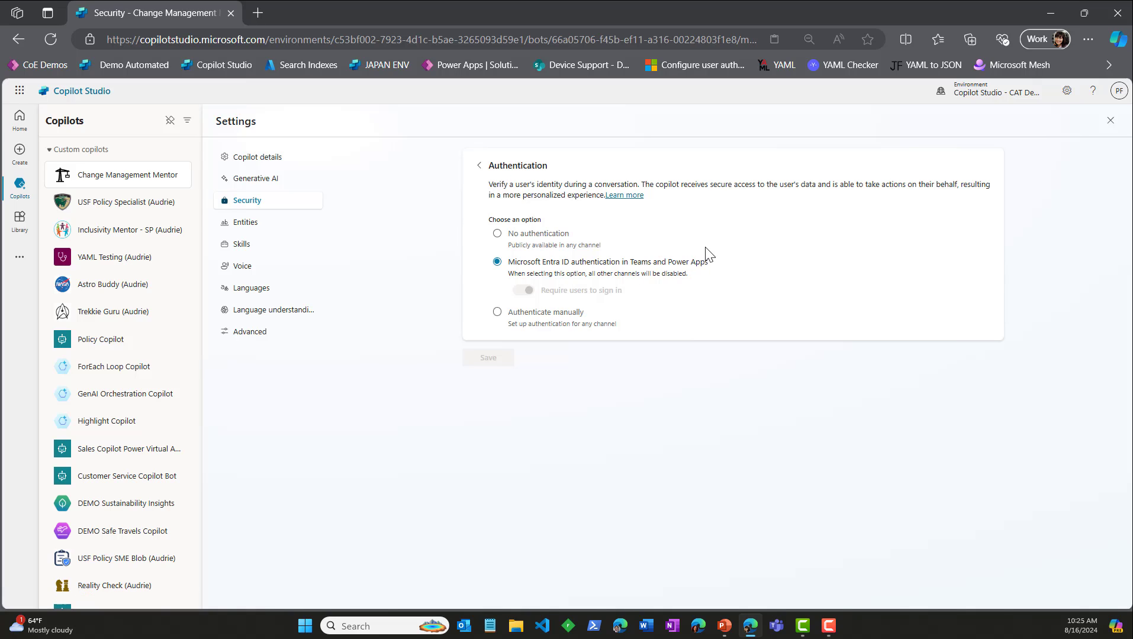
{"action": "left_click", "coordinate": [478, 166]}
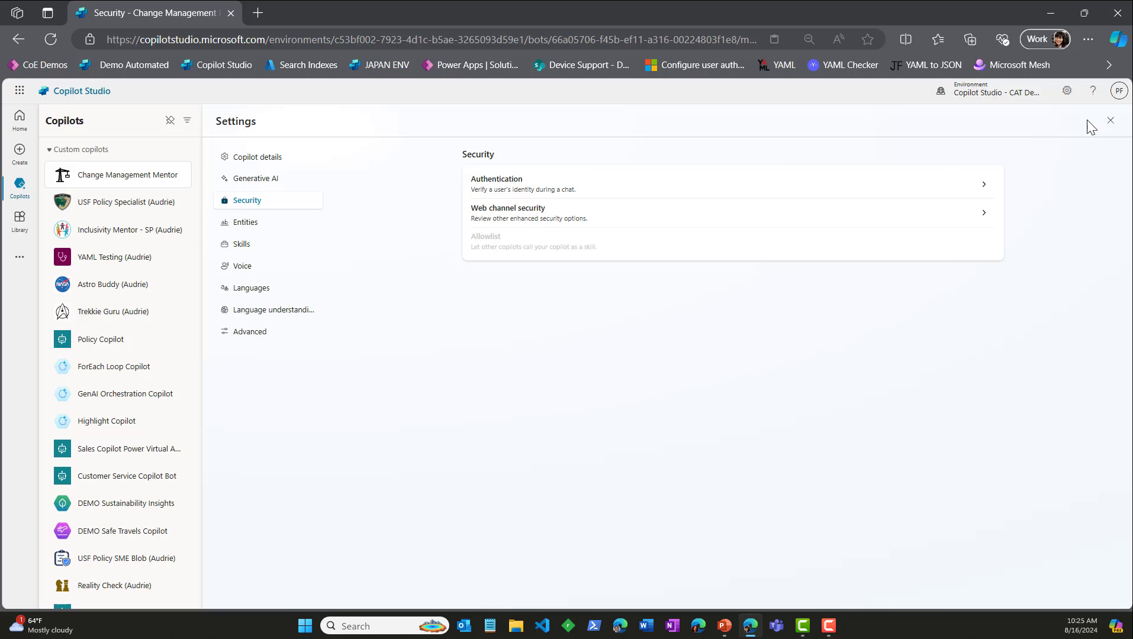
{"action": "left_click", "coordinate": [1109, 123]}
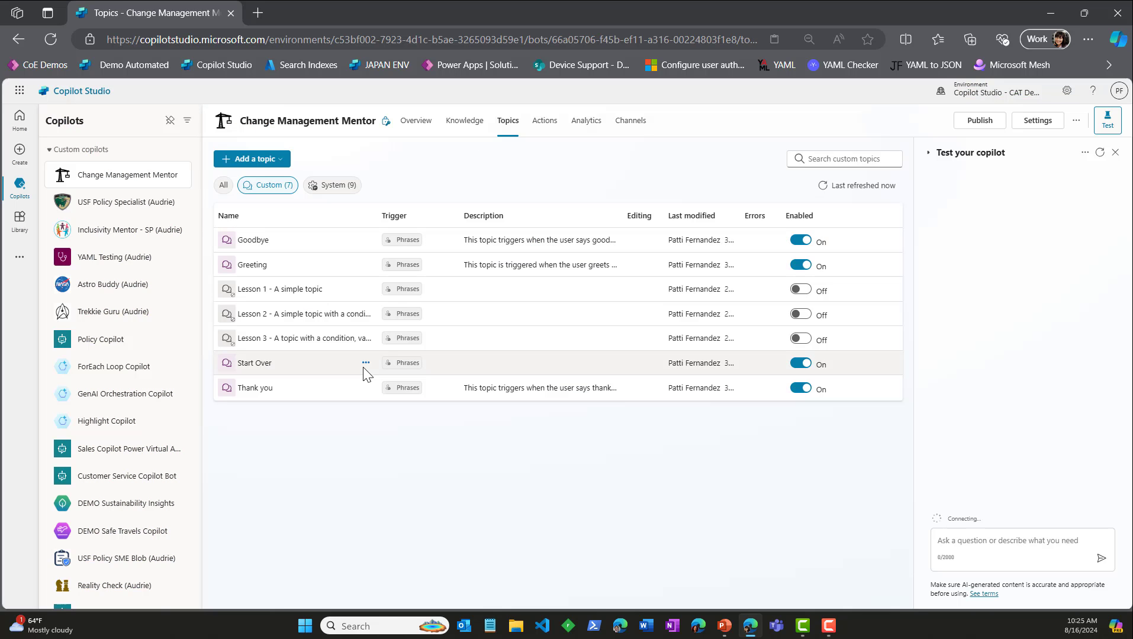
Step: Start adding a Dataverse (preview) knowledge source to the Change Management Mentor copilot
{"action": "left_click", "coordinate": [419, 125]}
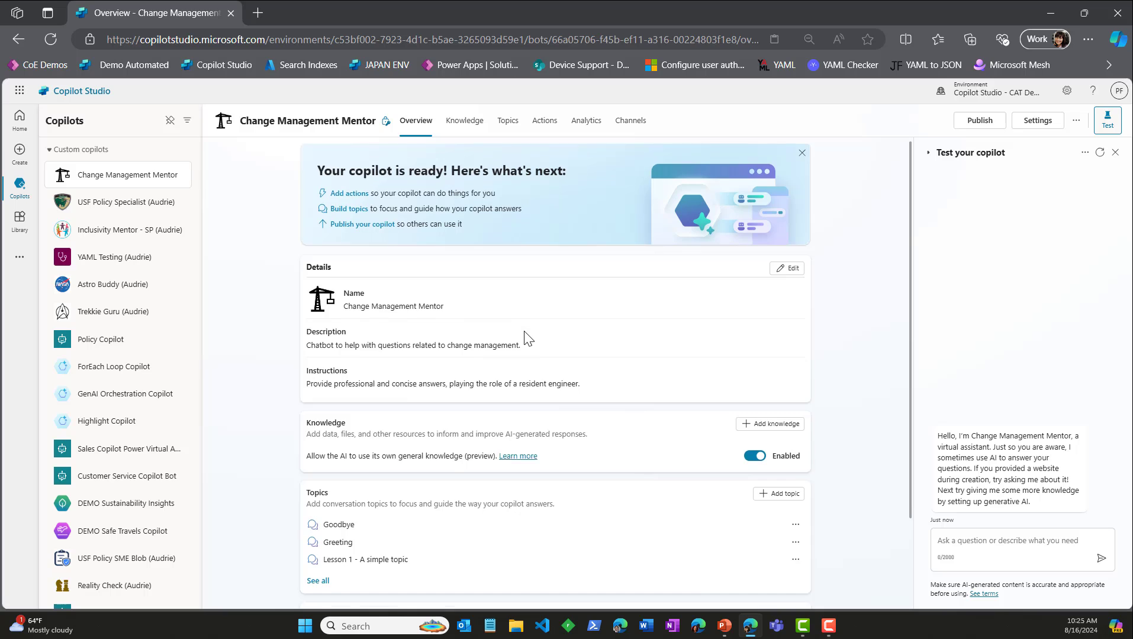
{"action": "scroll", "coordinate": [627, 362], "scroll_direction": "down", "scroll_amount": 1}
{"action": "scroll", "coordinate": [681, 385], "scroll_direction": "up", "scroll_amount": 1}
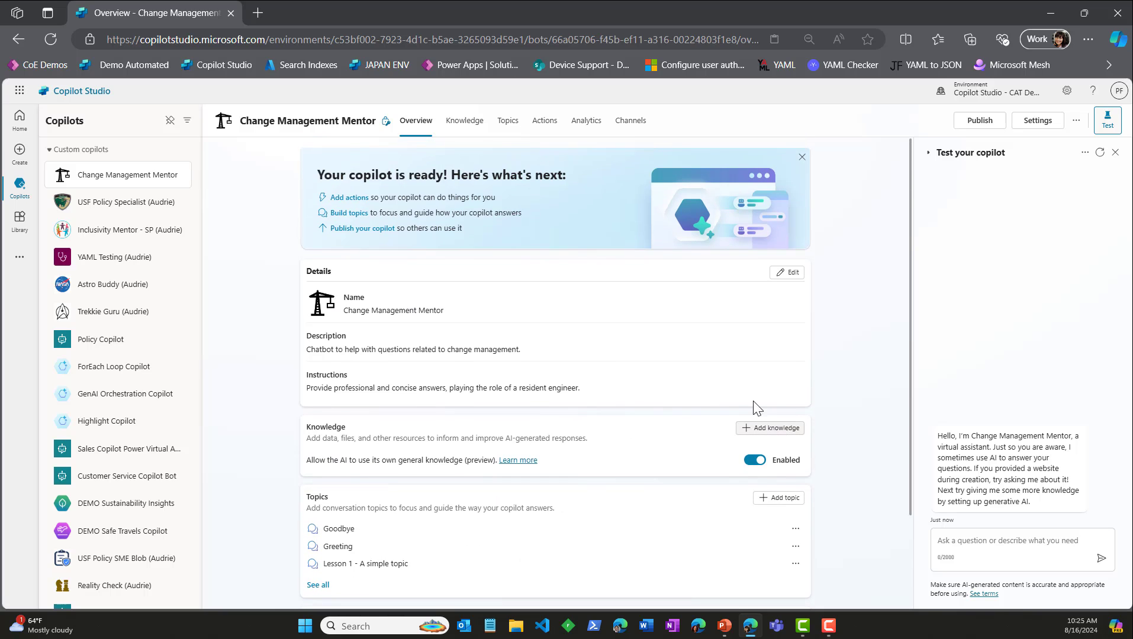
{"action": "left_click", "coordinate": [464, 122]}
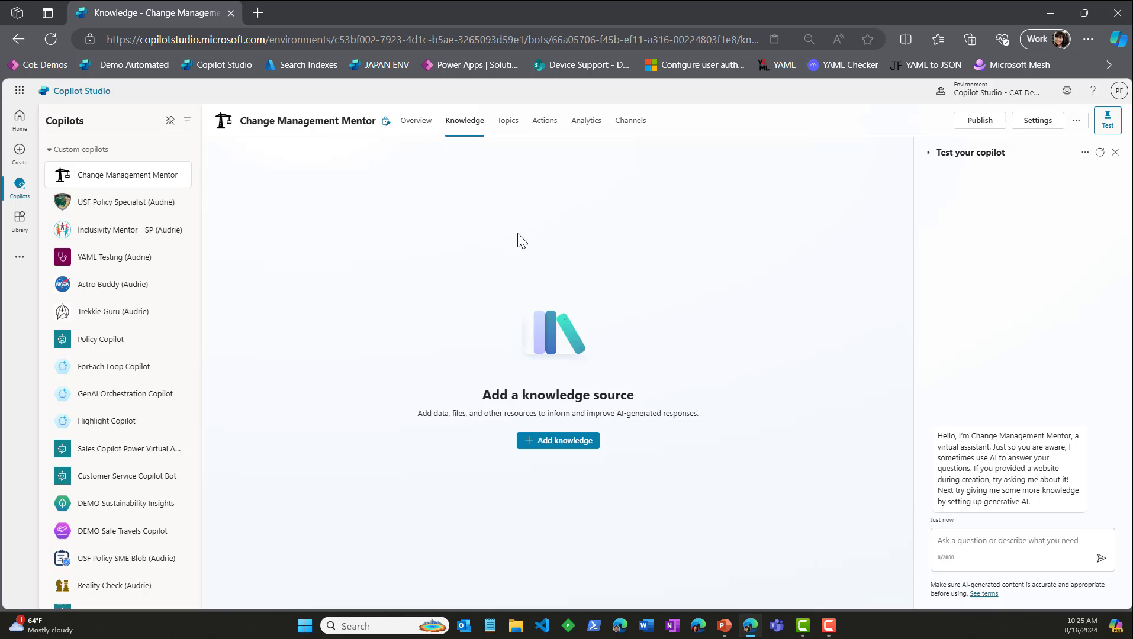
{"action": "left_click", "coordinate": [580, 442]}
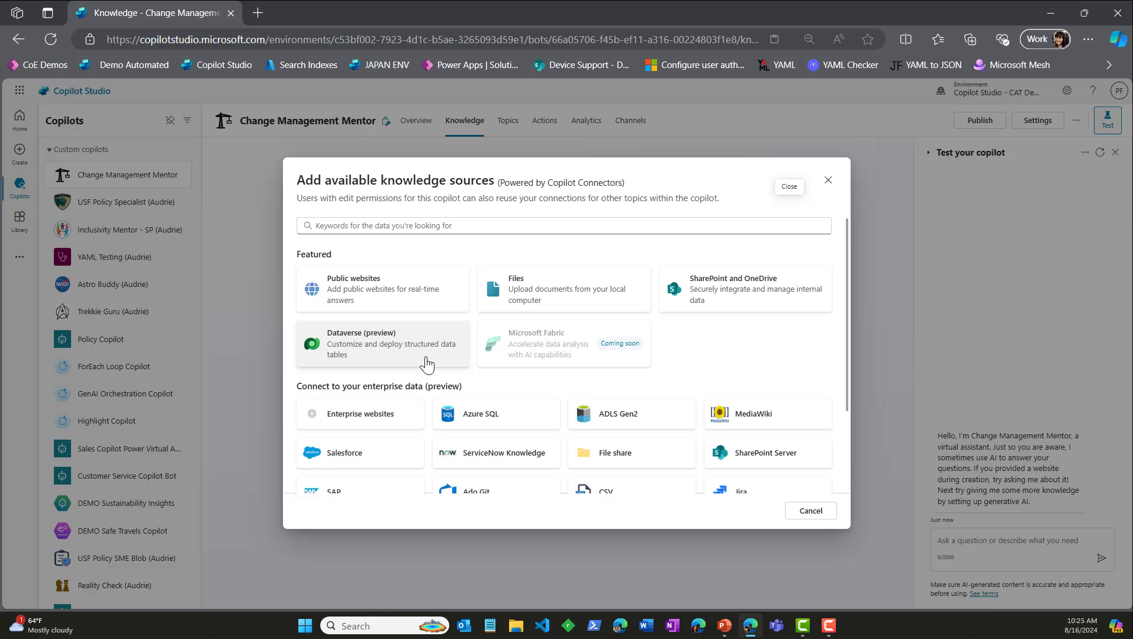
{"action": "left_click", "coordinate": [373, 348]}
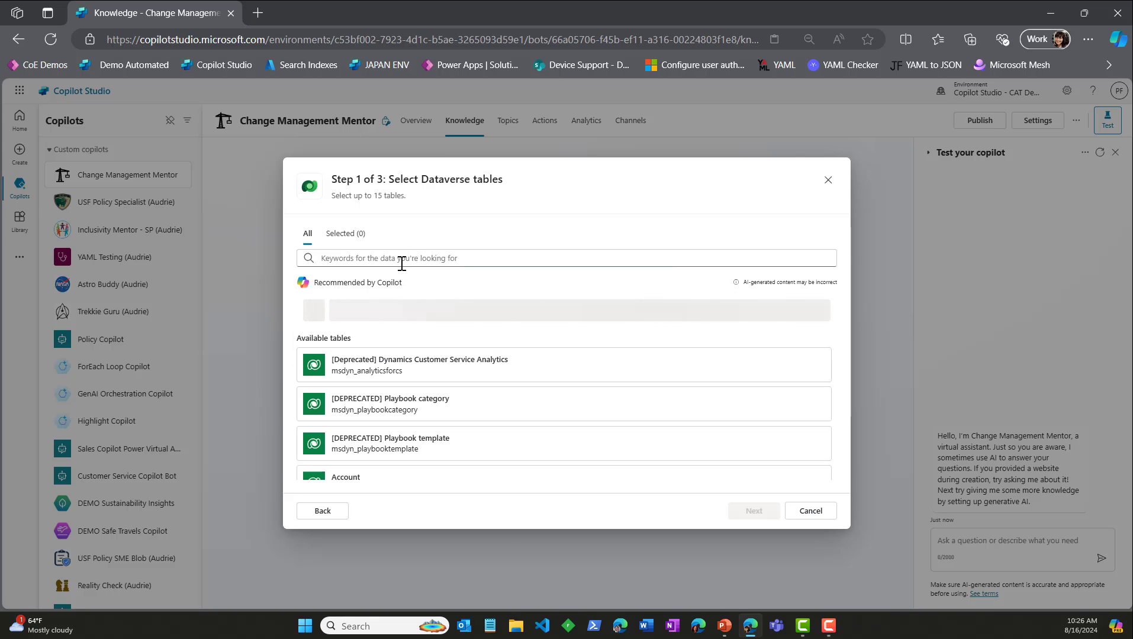
Step: Find and select the Account and PCO tables for the Dataverse knowledge source
{"action": "left_click", "coordinate": [430, 259]}
{"action": "type", "text": "Acc"}
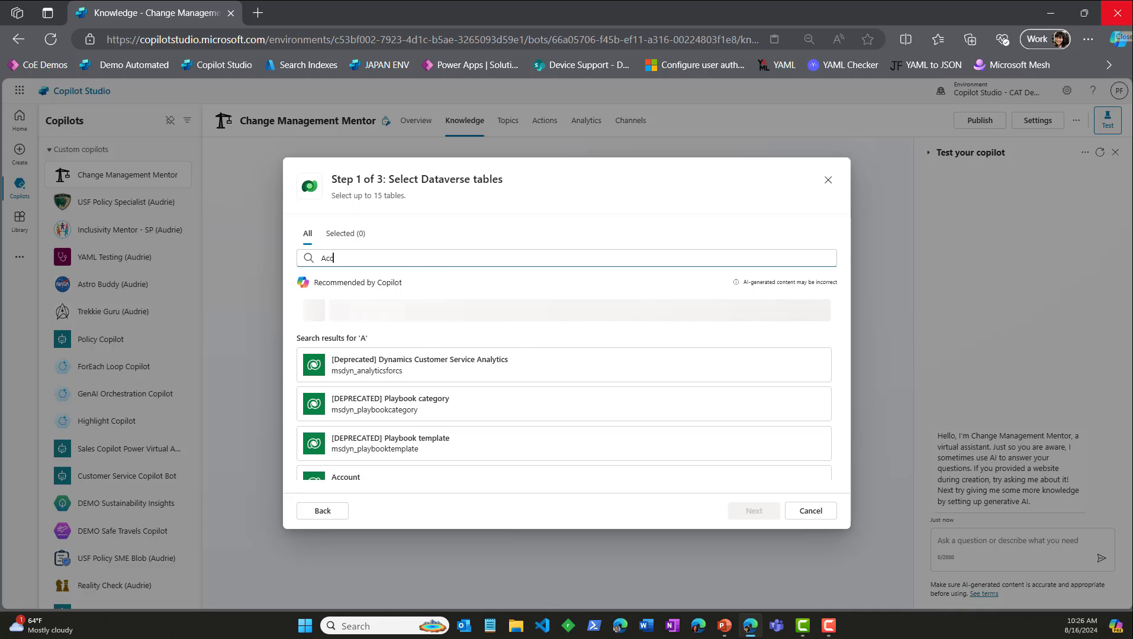
{"action": "type", "text": "ount"}
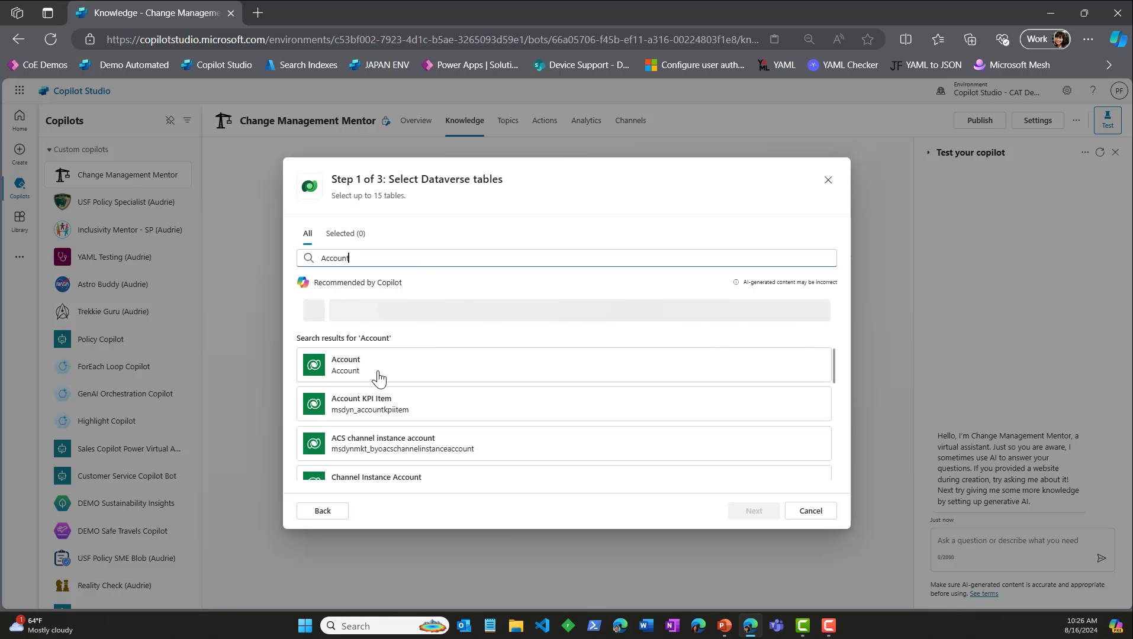
{"action": "left_click", "coordinate": [379, 379]}
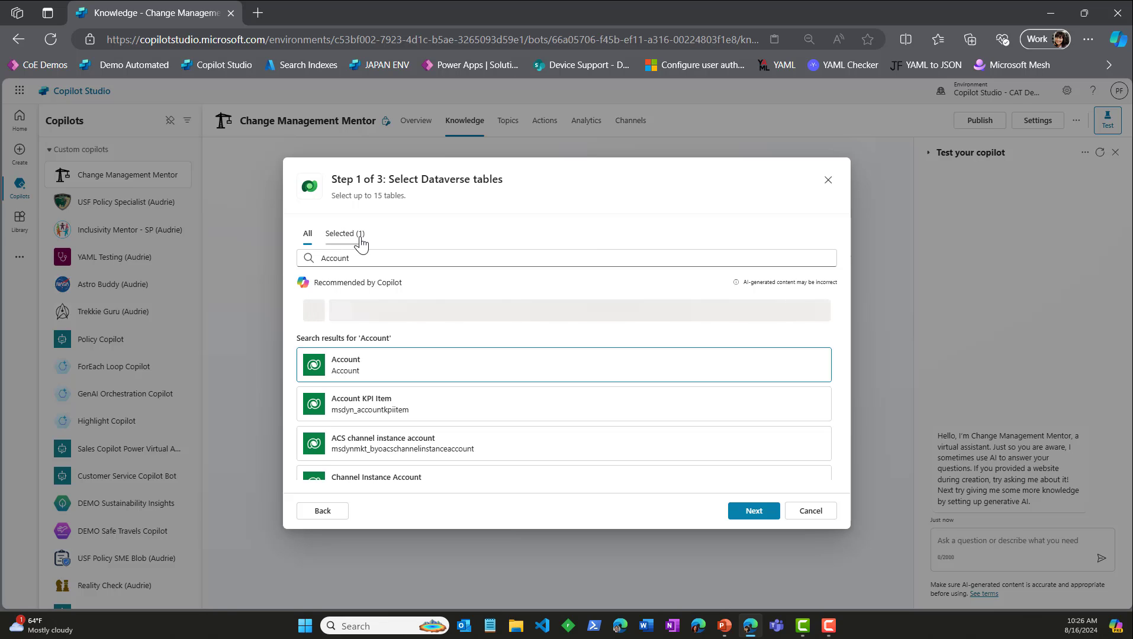
{"action": "double_click", "coordinate": [367, 261]}
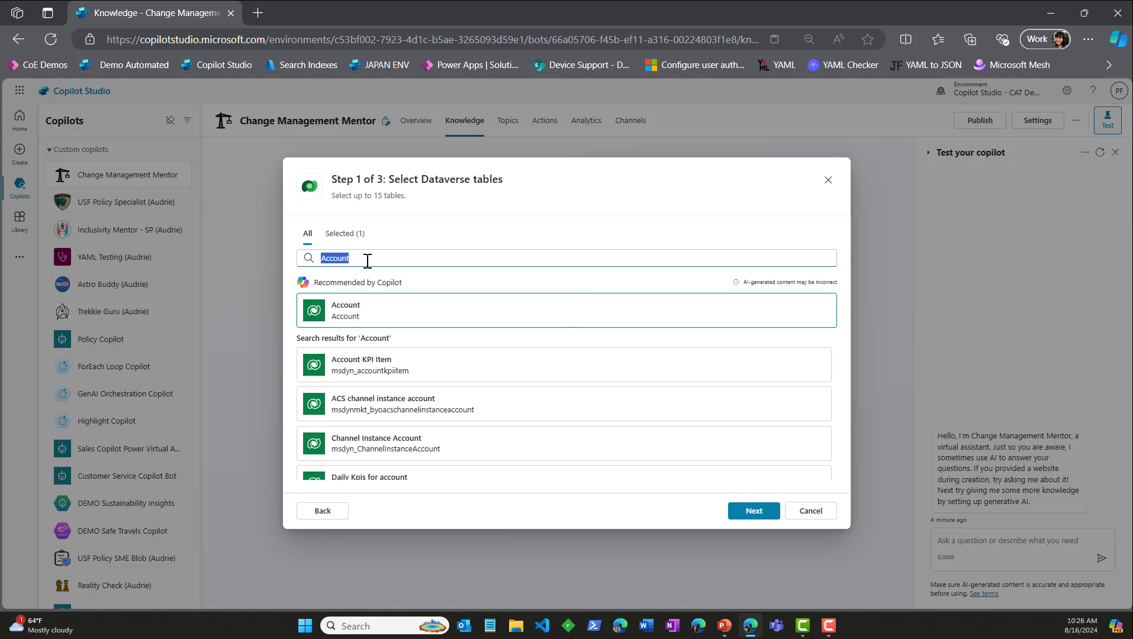
{"action": "type", "text": "PCO"}
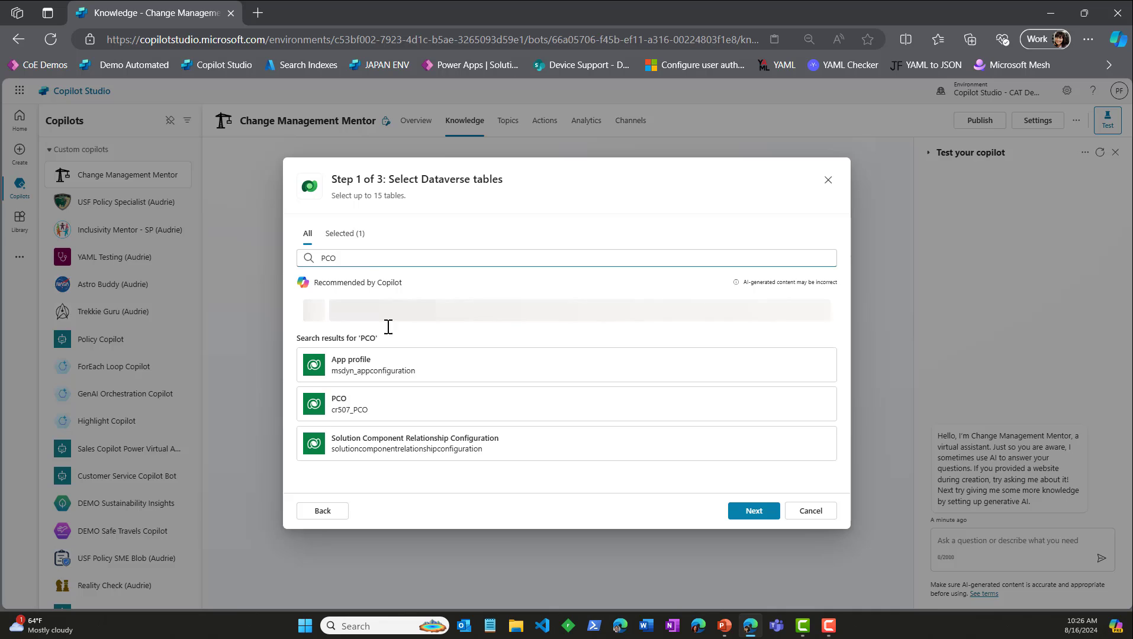
{"action": "left_click", "coordinate": [350, 415]}
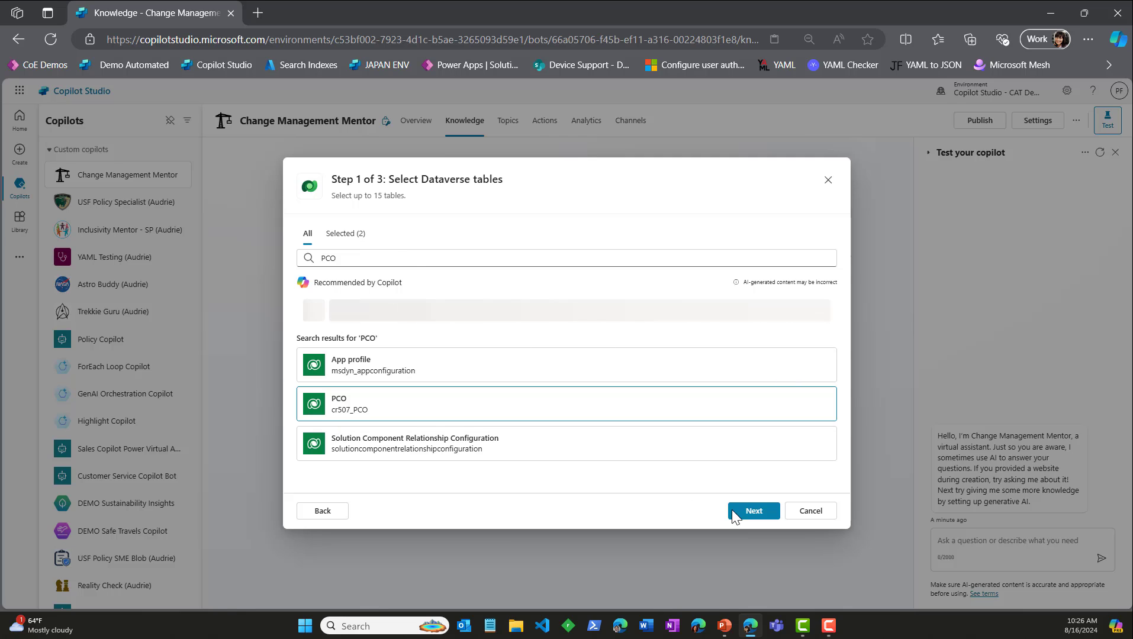
Step: Preview the data of the Account and PCO tables and add them to the copilot as a knowledge source
{"action": "left_click", "coordinate": [752, 512]}
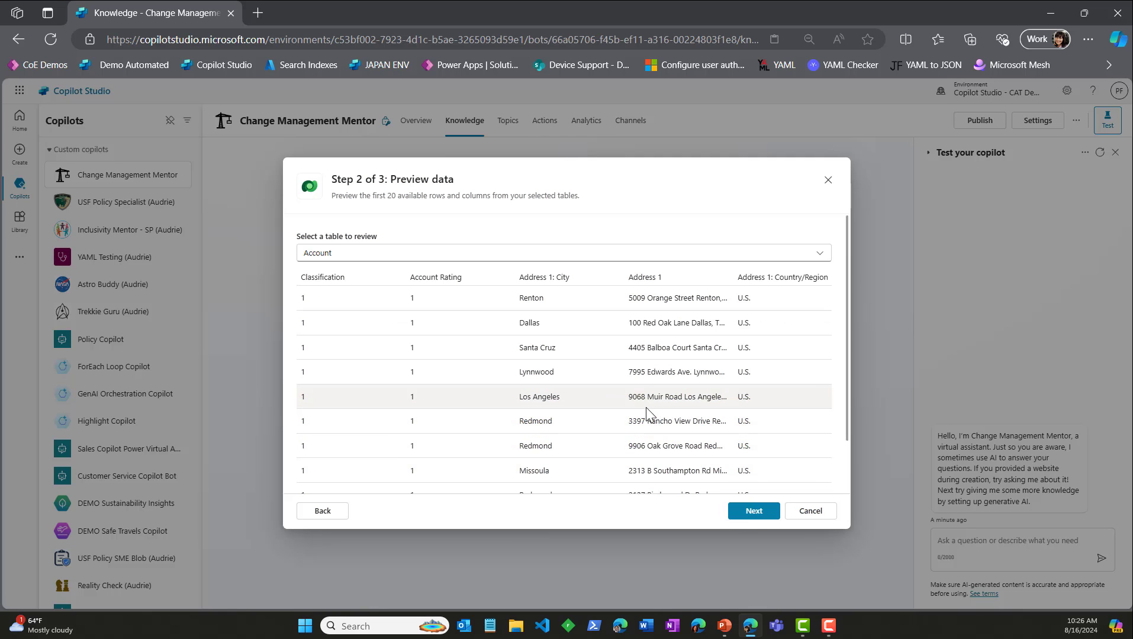
{"action": "scroll", "coordinate": [644, 391], "scroll_direction": "down", "scroll_amount": 1}
{"action": "scroll", "coordinate": [645, 394], "scroll_direction": "up", "scroll_amount": 1}
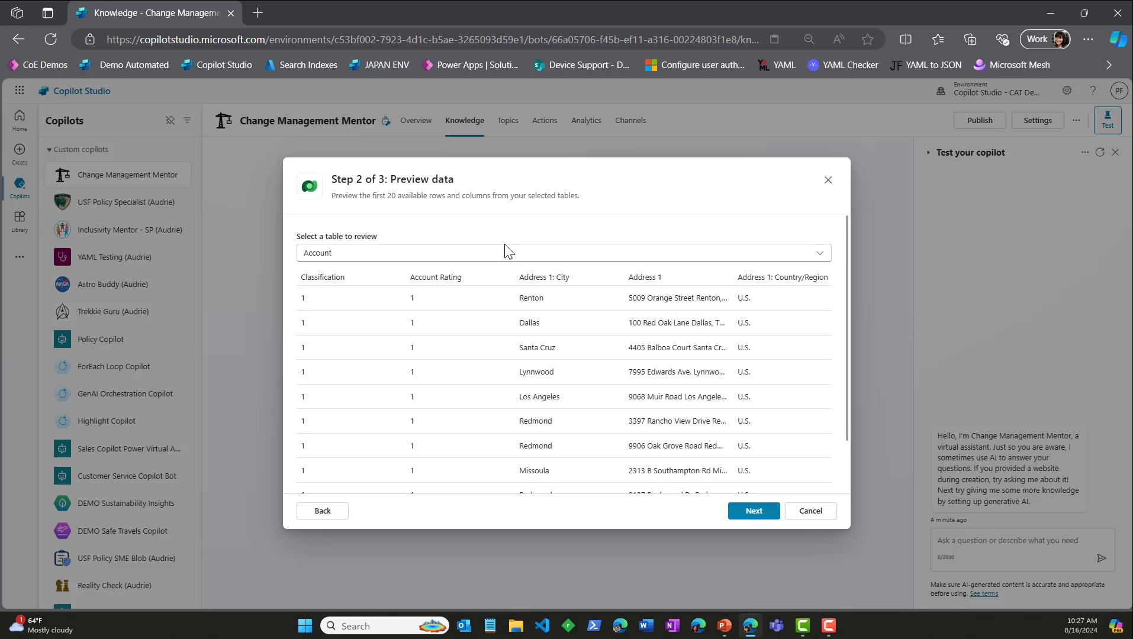
{"action": "scroll", "coordinate": [698, 389], "scroll_direction": "down", "scroll_amount": 2}
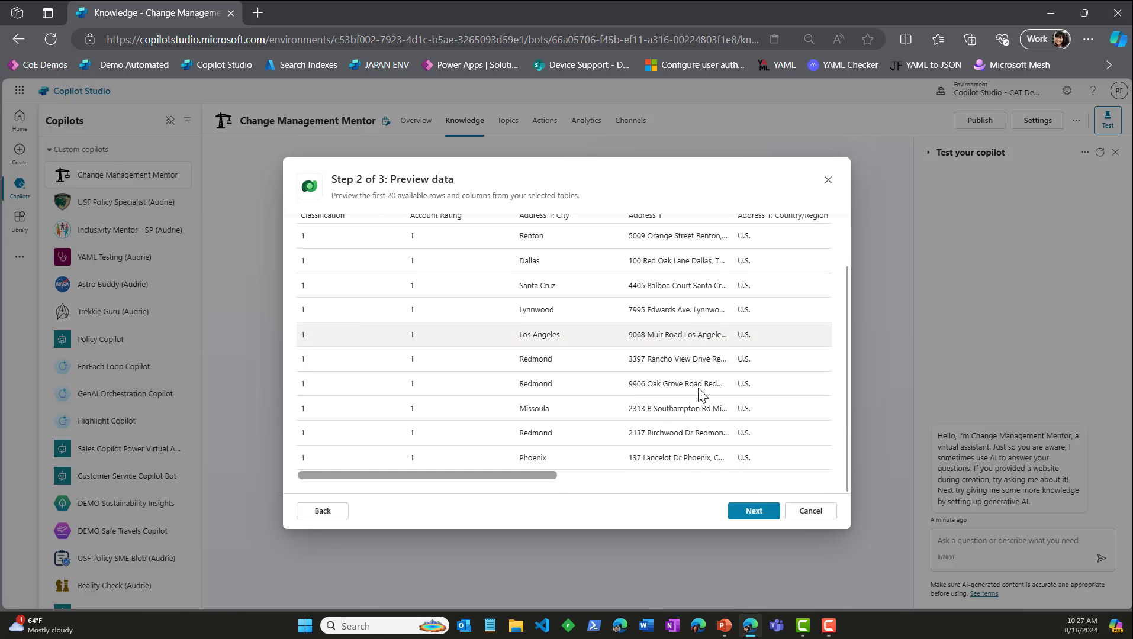
{"action": "scroll", "coordinate": [681, 400], "scroll_direction": "up", "scroll_amount": 2}
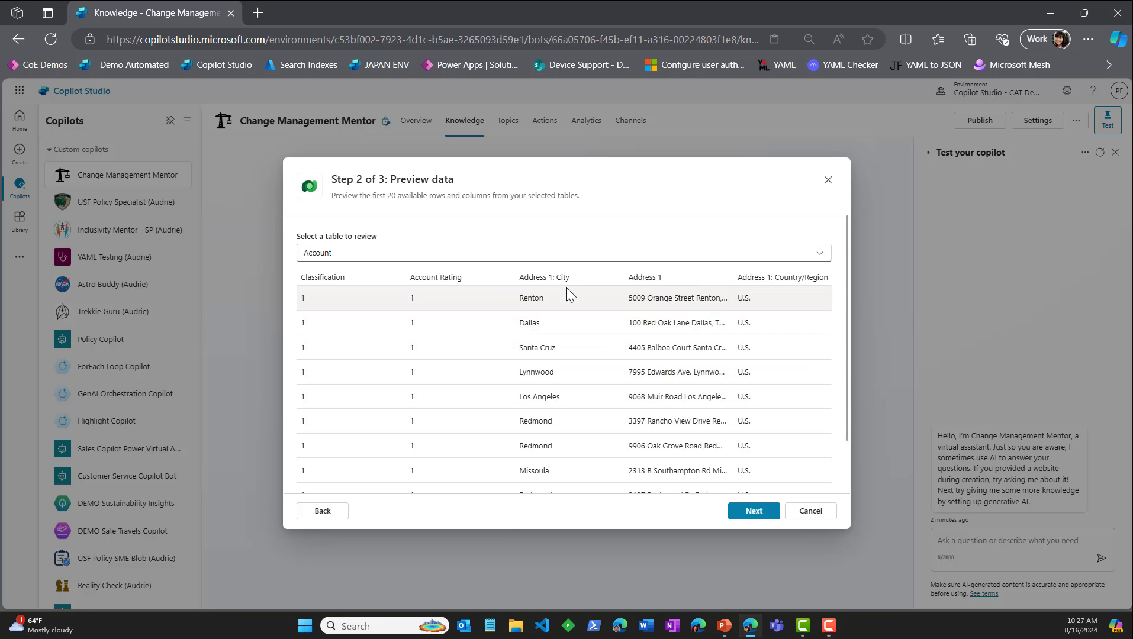
{"action": "left_click", "coordinate": [570, 254]}
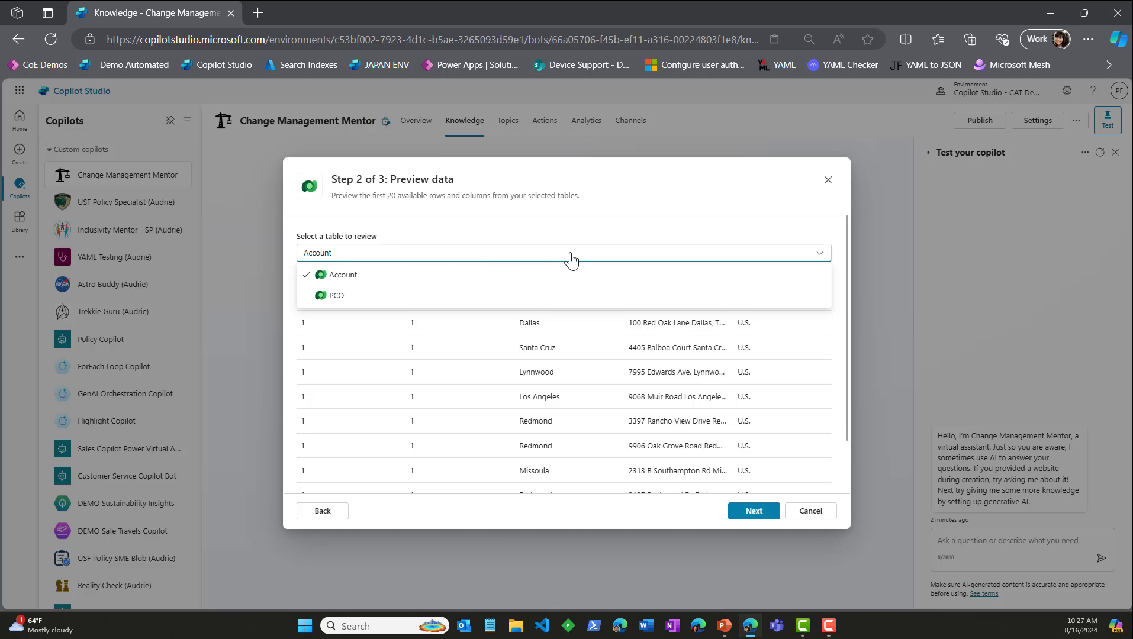
{"action": "left_click", "coordinate": [549, 296]}
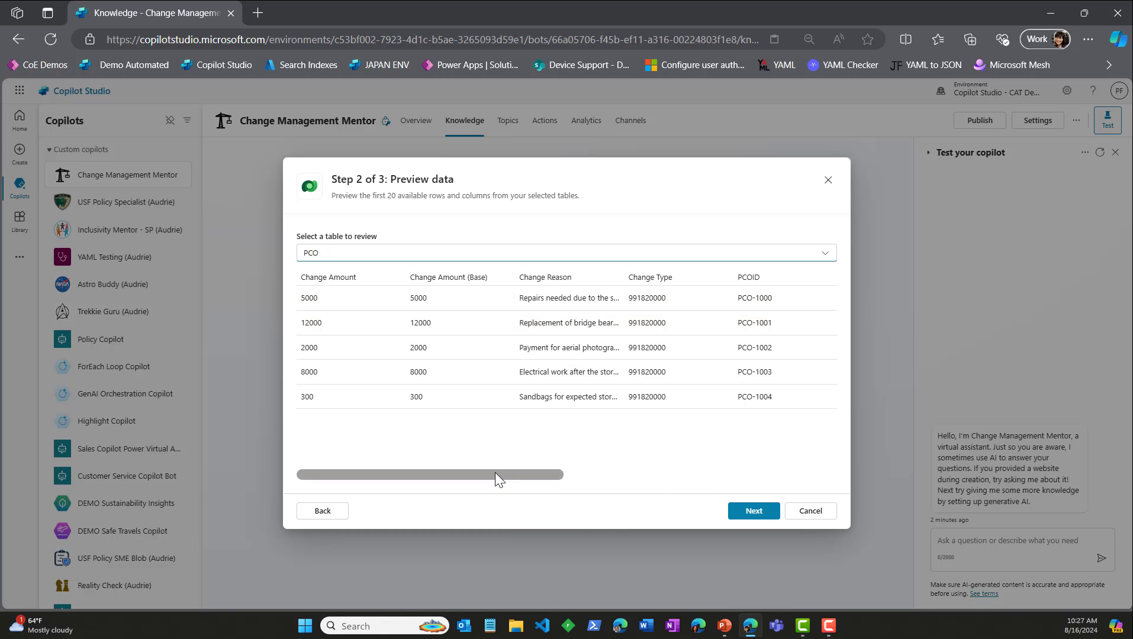
{"action": "left_click_drag", "start_coordinate": [433, 478], "coordinate": [543, 506]}
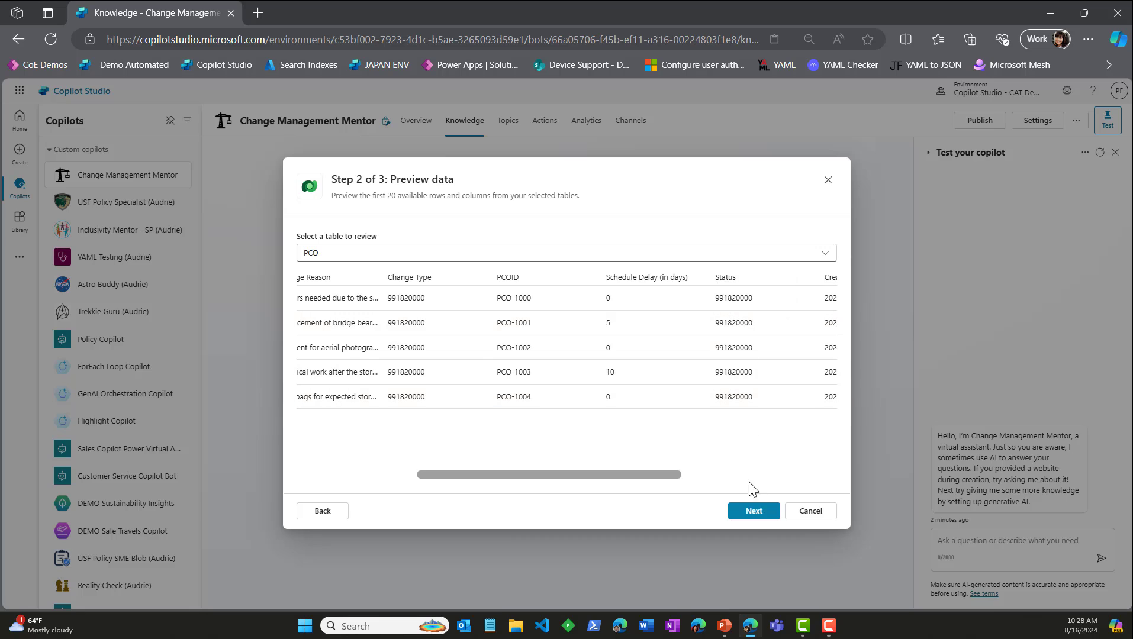
{"action": "left_click", "coordinate": [740, 513]}
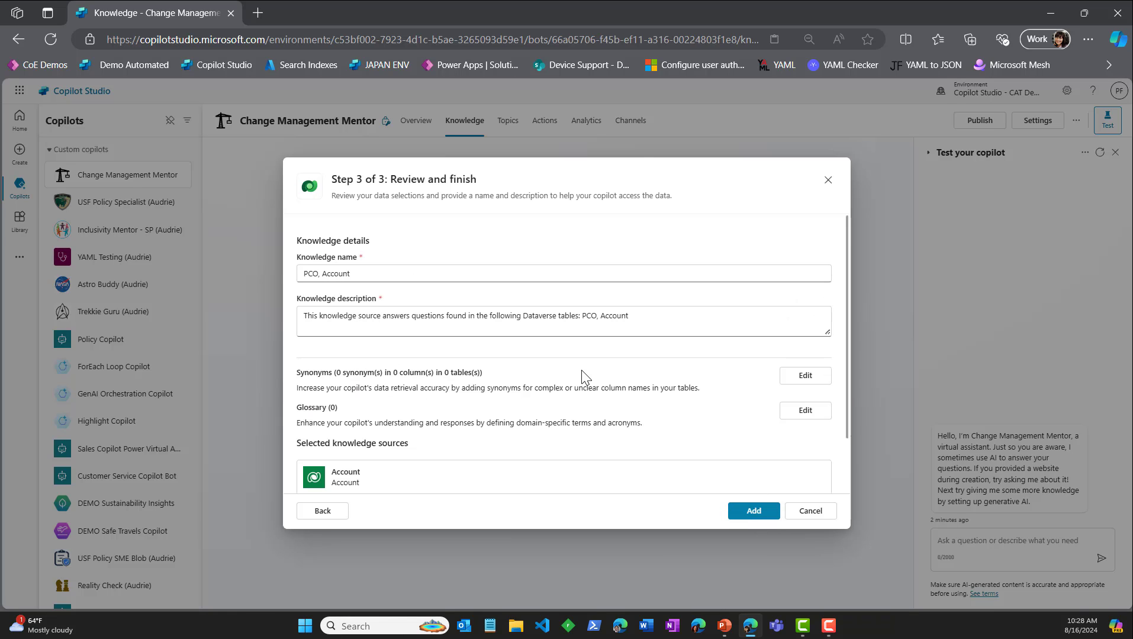
{"action": "left_click", "coordinate": [756, 513]}
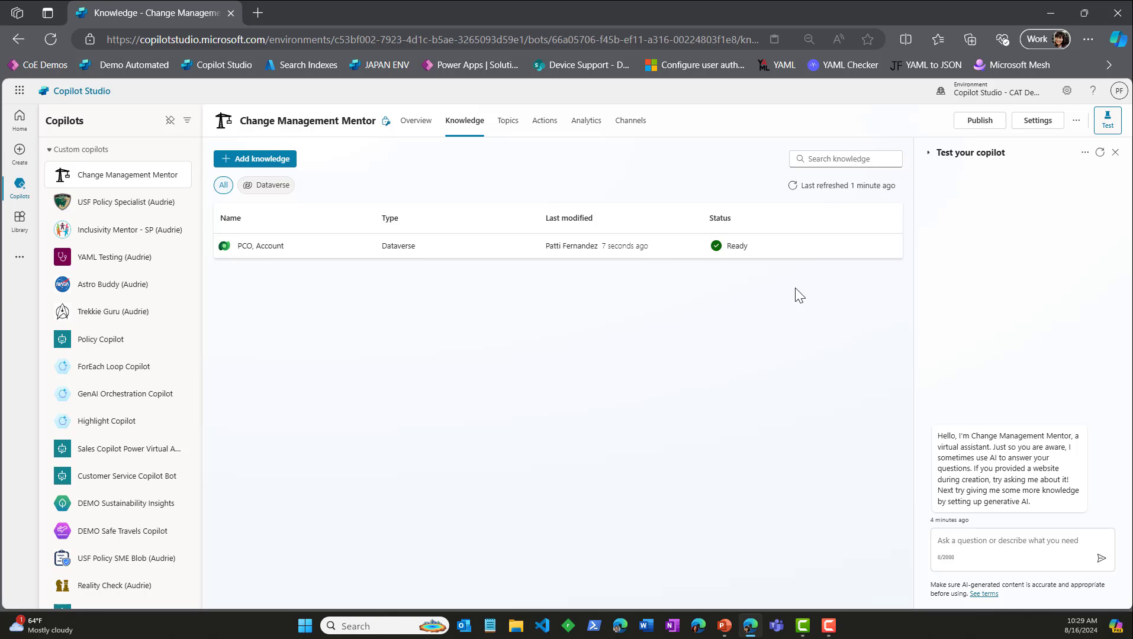
Step: Ask the copilot in the test chat "How many cost change requests have been submit?"
{"action": "left_click", "coordinate": [956, 543]}
{"action": "type", "text": "How many cos"}
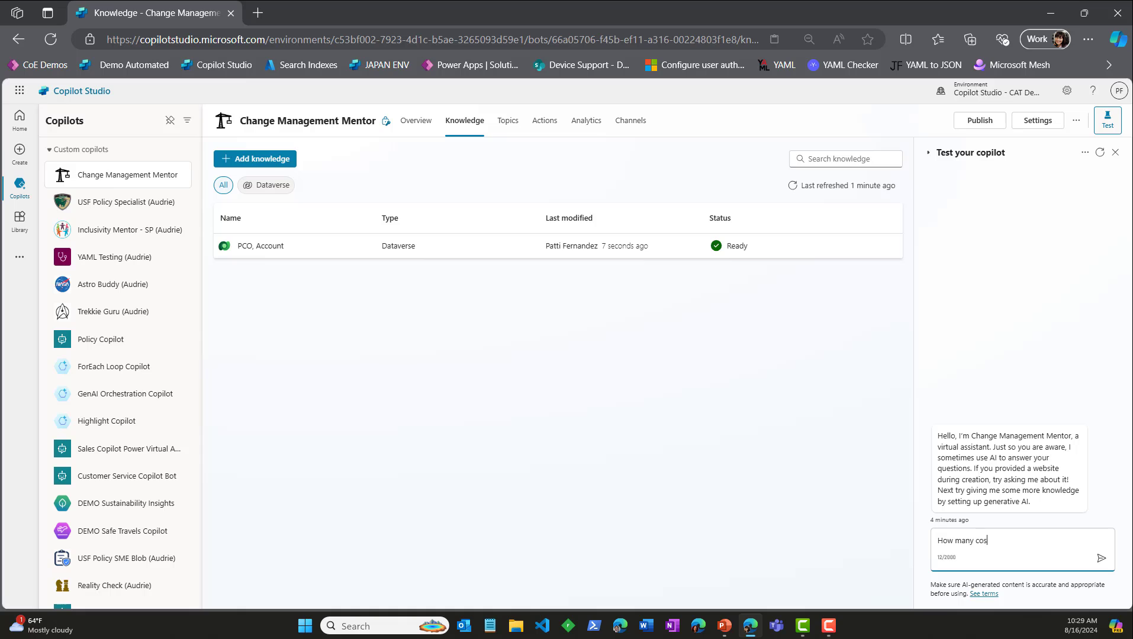
{"action": "type", "text": "t "}
{"action": "type", "text": "change requests"}
{"action": "type", "text": " are in the"}
{"action": "key", "text": "BackSpace"}
{"action": "key", "text": "BackSpace"}
{"action": "key", "text": "BackSpace"}
{"action": "key", "text": "BackSpace"}
{"action": "key", "text": "BackSpace"}
{"action": "key", "text": "BackSpace"}
{"action": "key", "text": "BackSpace"}
{"action": "key", "text": "BackSpace"}
{"action": "key", "text": "BackSpace"}
{"action": "key", "text": "BackSpace"}
{"action": "type", "text": "have been submit?"}
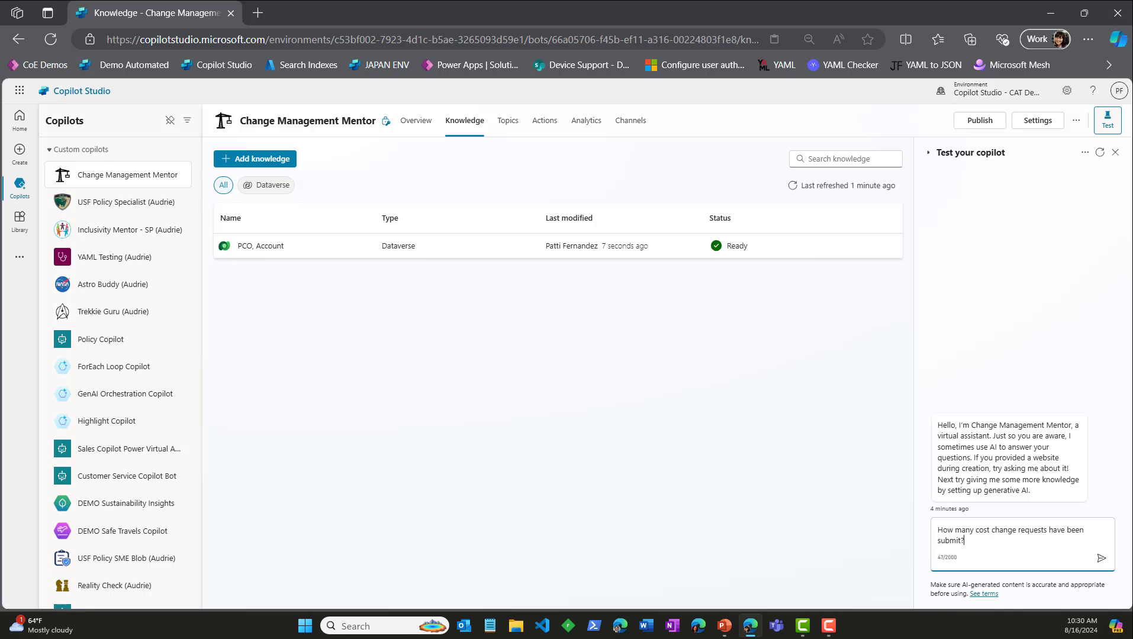
{"action": "key", "text": "Return"}
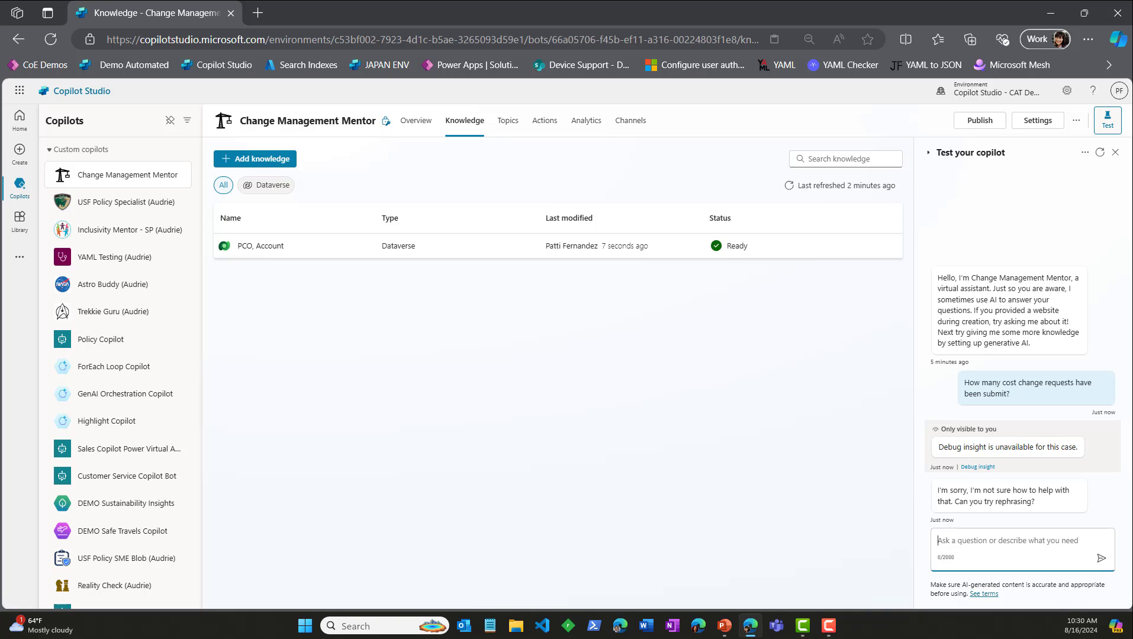
Step: Open the PCO, Account knowledge source, preview the PCO table and copy the Change Type value of record PCO-1000
{"action": "left_click", "coordinate": [264, 248]}
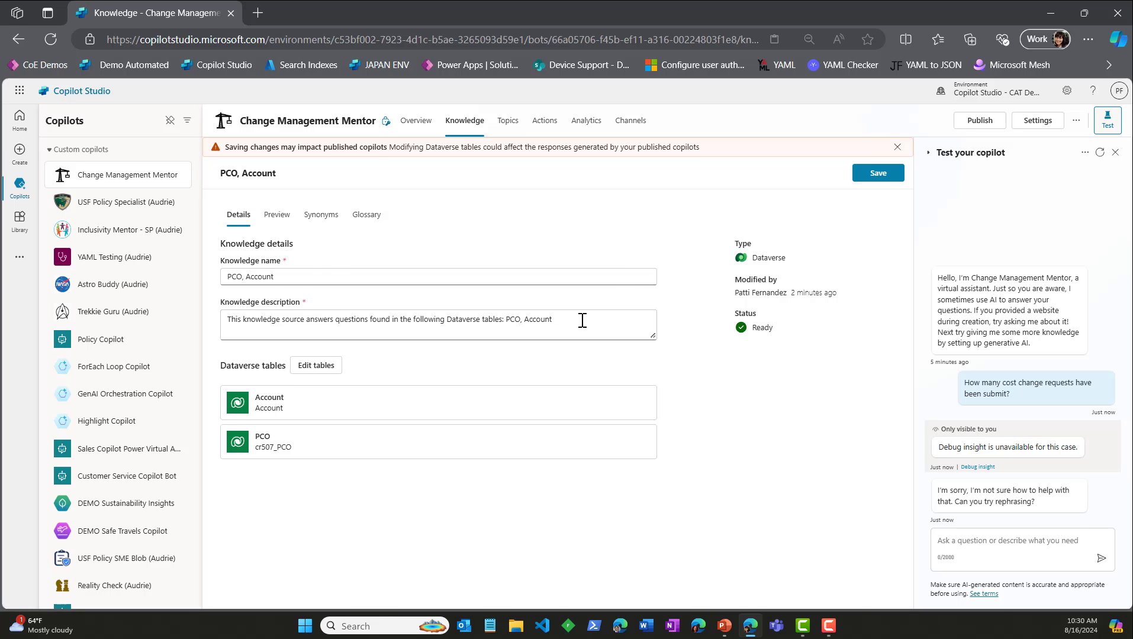
{"action": "left_click", "coordinate": [277, 215]}
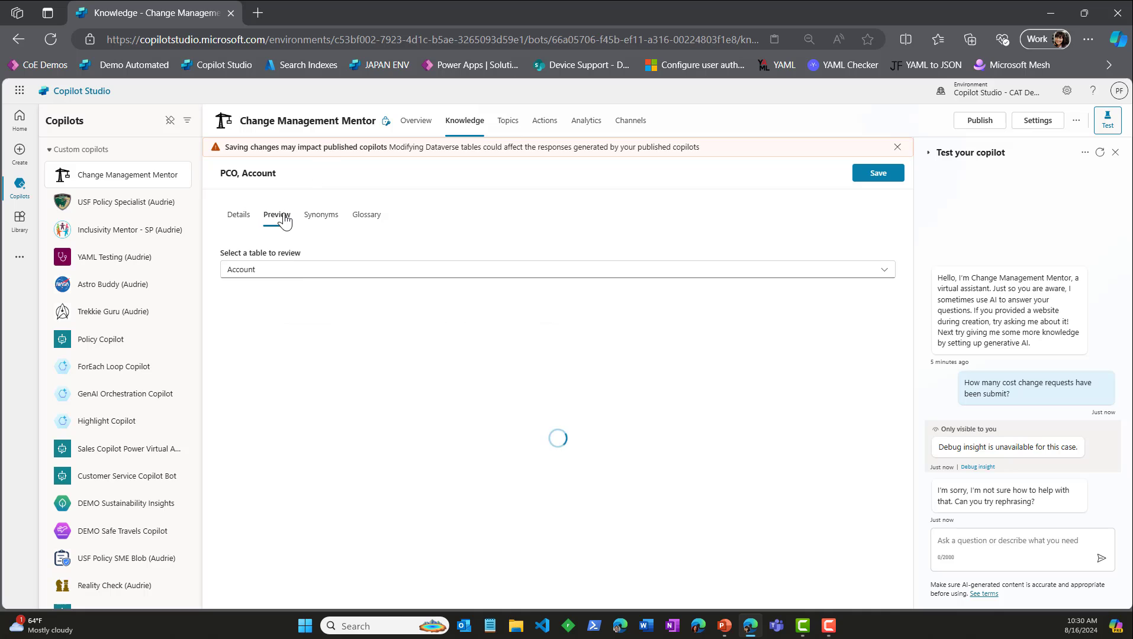
{"action": "left_click", "coordinate": [308, 271]}
{"action": "left_click", "coordinate": [311, 312]}
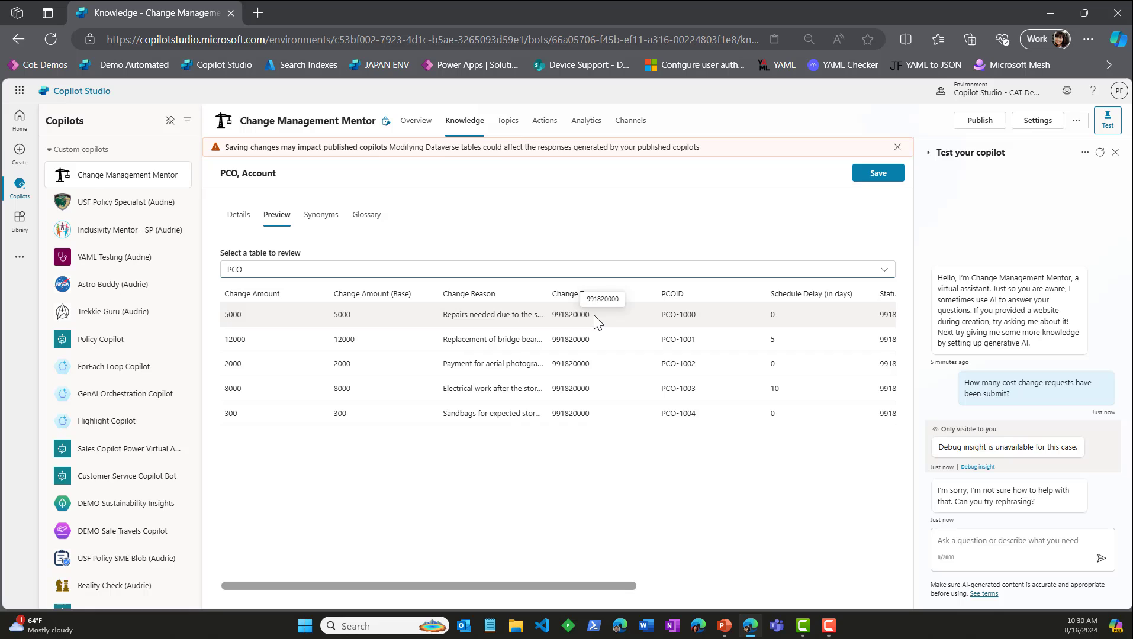
{"action": "left_click_drag", "start_coordinate": [591, 316], "coordinate": [553, 315]}
{"action": "right_click", "coordinate": [571, 315]}
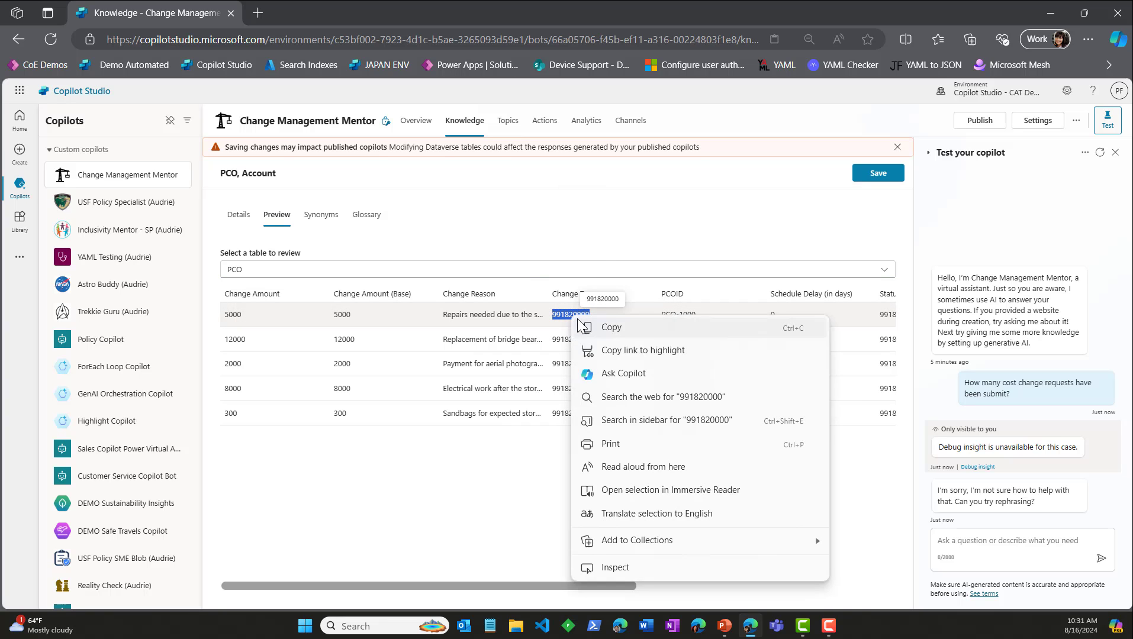
{"action": "left_click", "coordinate": [607, 327]}
{"action": "left_click", "coordinate": [571, 473]}
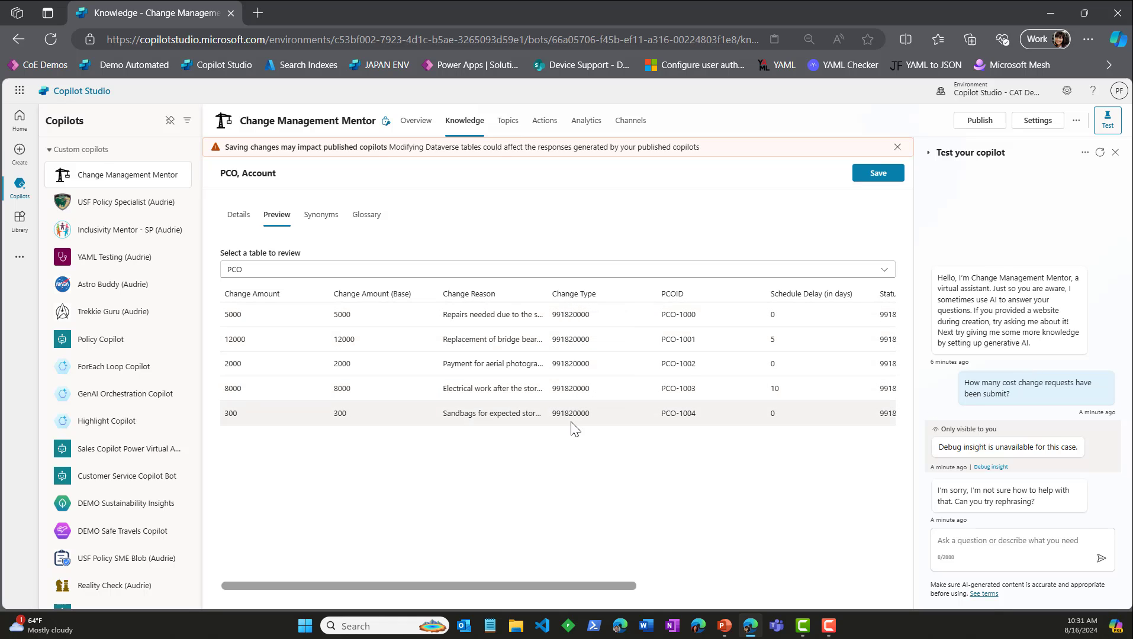
Step: Replace the knowledge description with "This knowledge source is managing PCO requests (PCO stands for Potential Change Request)."
{"action": "left_click", "coordinate": [238, 215]}
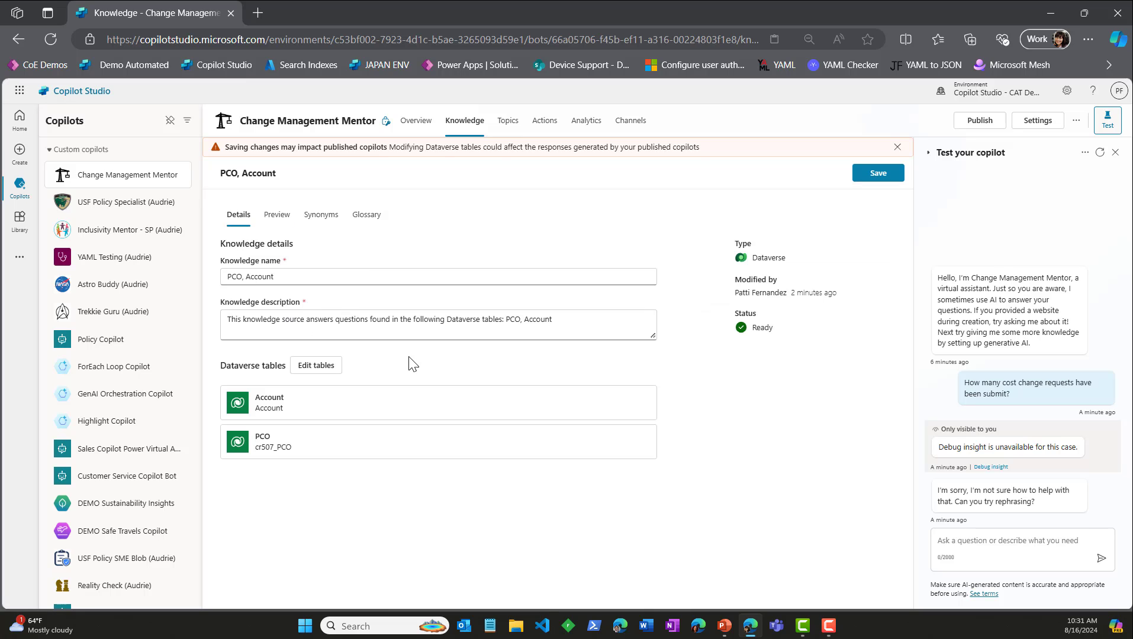
{"action": "left_click_drag", "start_coordinate": [576, 321], "coordinate": [223, 319]}
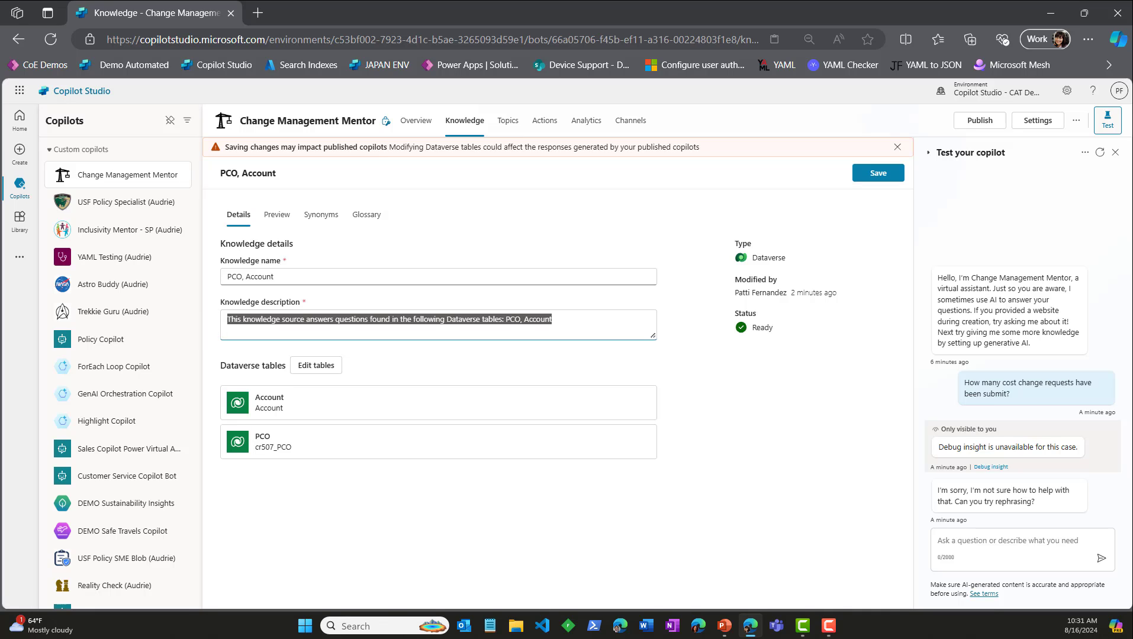
{"action": "type", "text": "Th"}
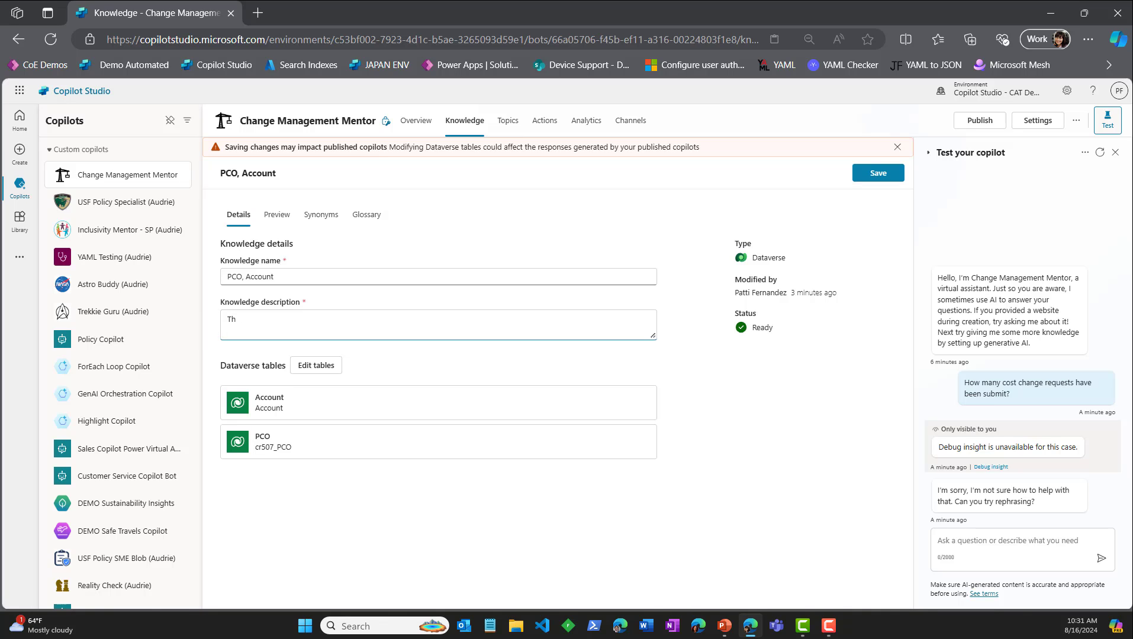
{"action": "type", "text": "is knowledge sou"}
{"action": "type", "text": "rce"}
{"action": "type", "text": " is managing change "}
{"action": "type", "text": "requ"}
{"action": "key", "text": "ctrl+BackSpace"}
{"action": "key", "text": "ctrl+BackSpace"}
{"action": "type", "text": "(PCO "}
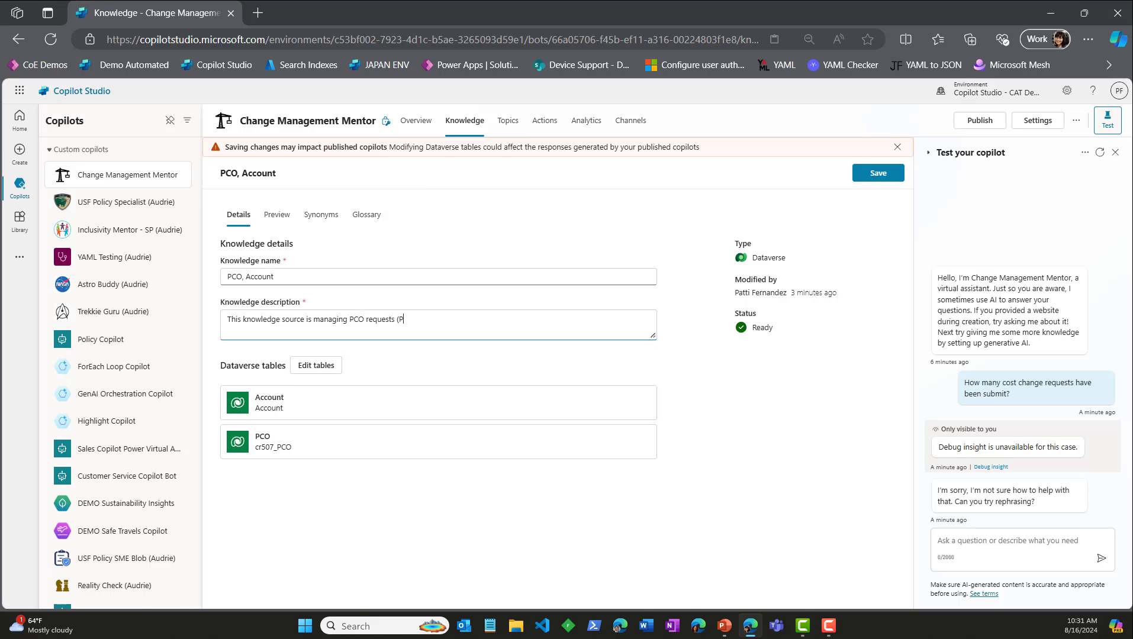
{"action": "type", "text": "stands for Potential Chane"}
{"action": "key", "text": "BackSpace"}
{"action": "type", "text": "ge Request"}
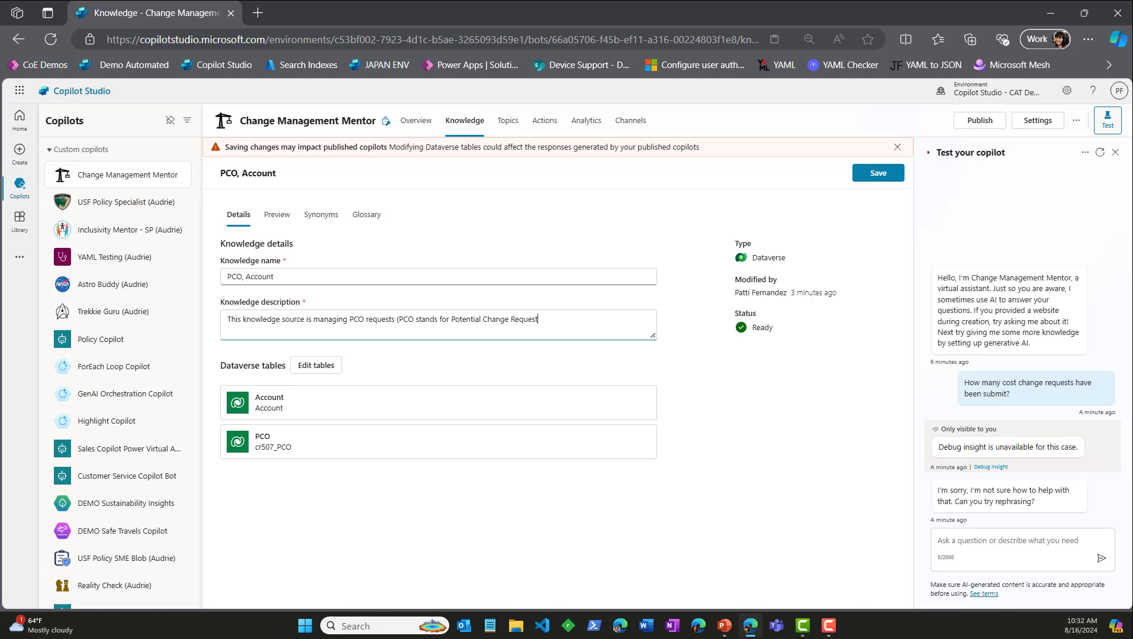
{"action": "type", "text": "). The priority for this knowl"}
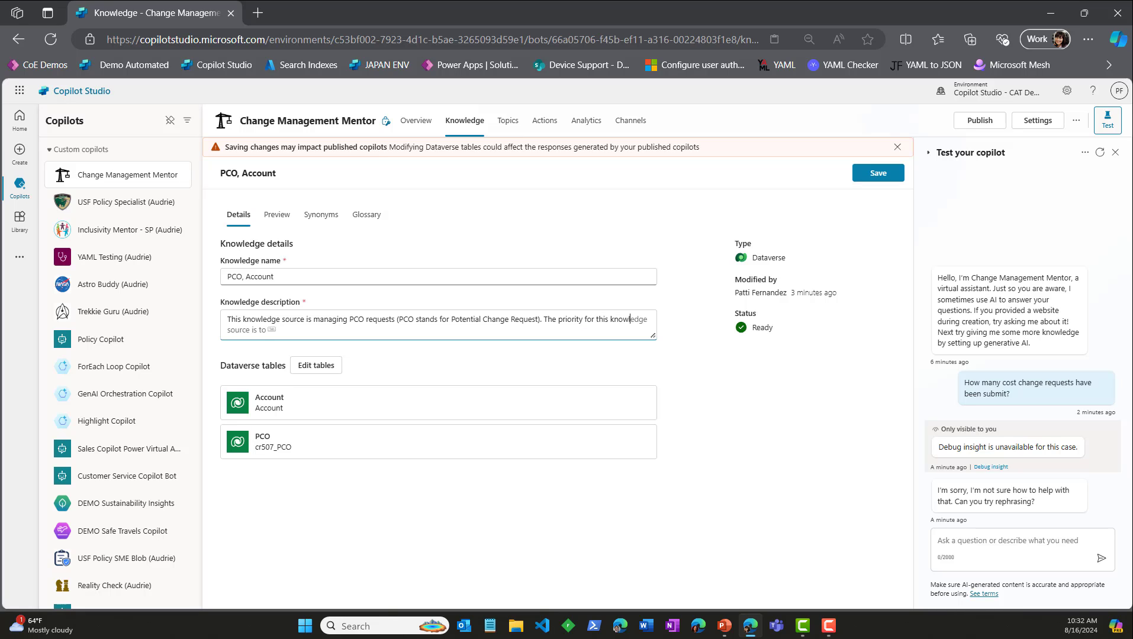
{"action": "type", "text": "edge source is cost impage"}
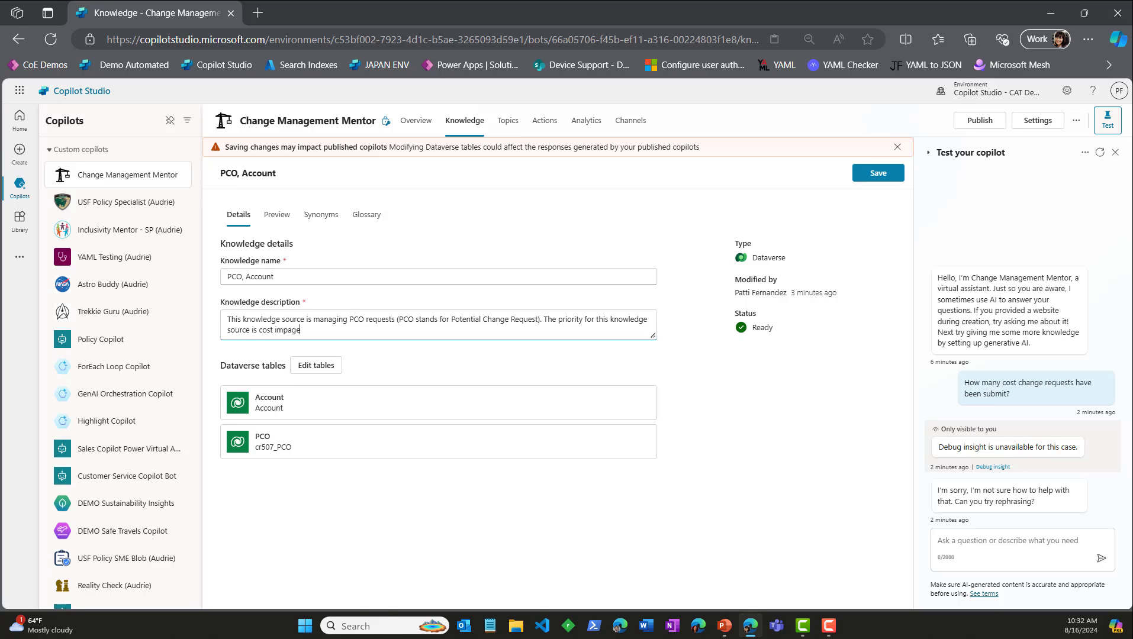
{"action": "type", "text": "ts. Cost impacts are highlighted in the Cha"}
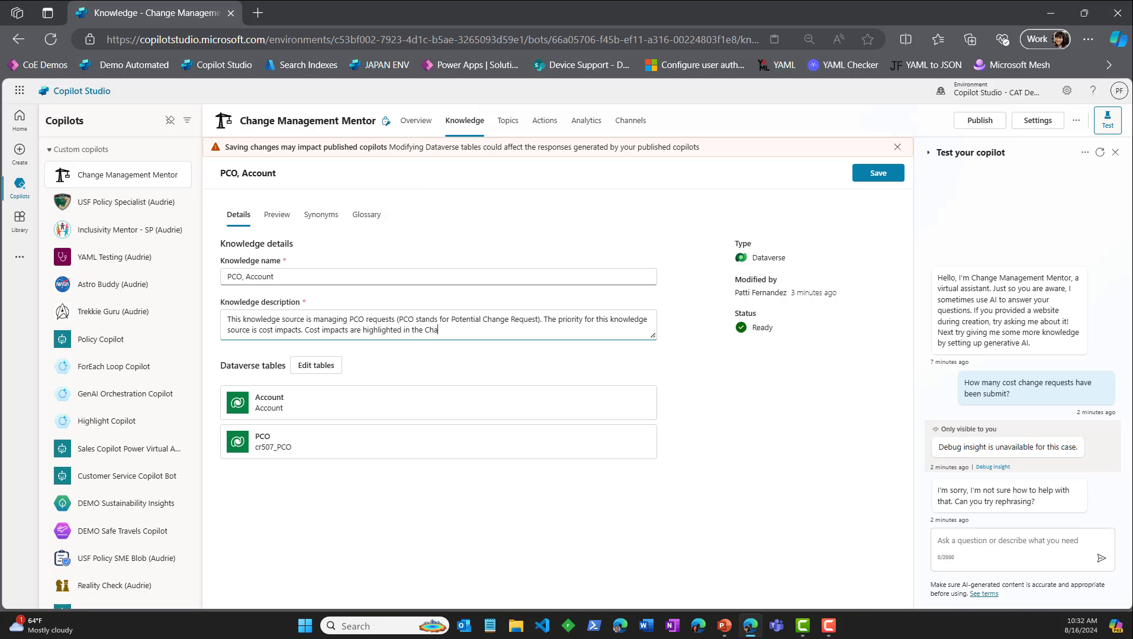
{"action": "type", "text": "nge Type column as"}
Step: Finish the description with "Cost impacts are highlighted in the Change Type column as 991820000", using the copied value
{"action": "key", "text": "ctrl+v"}
{"action": "left_click_drag", "start_coordinate": [569, 331], "coordinate": [202, 317]}
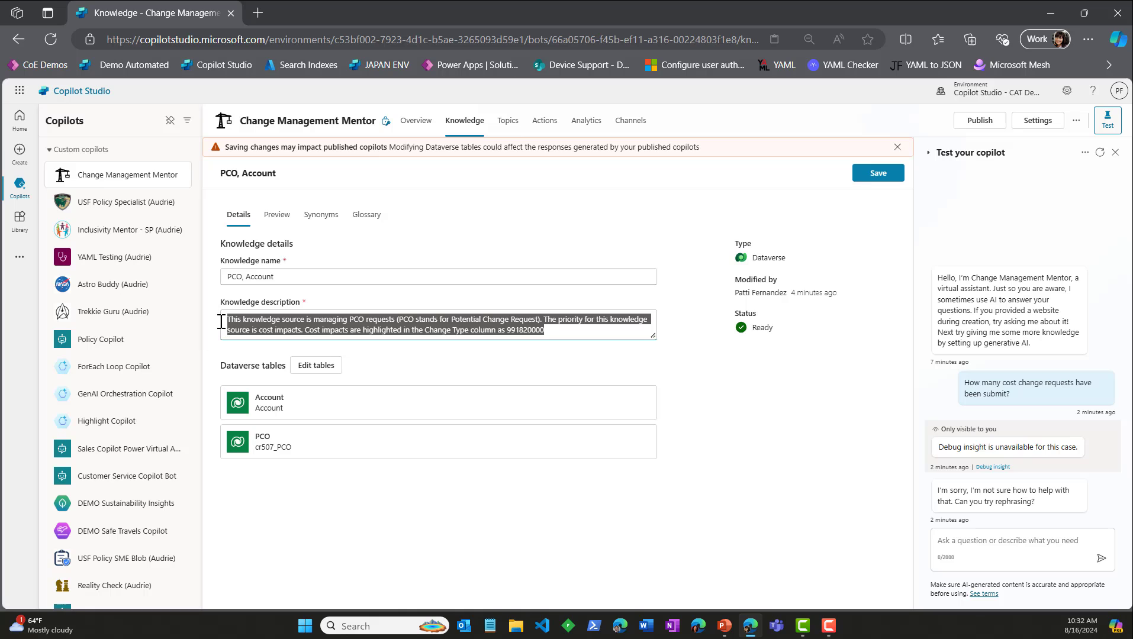
Step: Add the synonym "Potential Change Order ID" to the PCOID column of the PCO table
{"action": "left_click", "coordinate": [322, 218]}
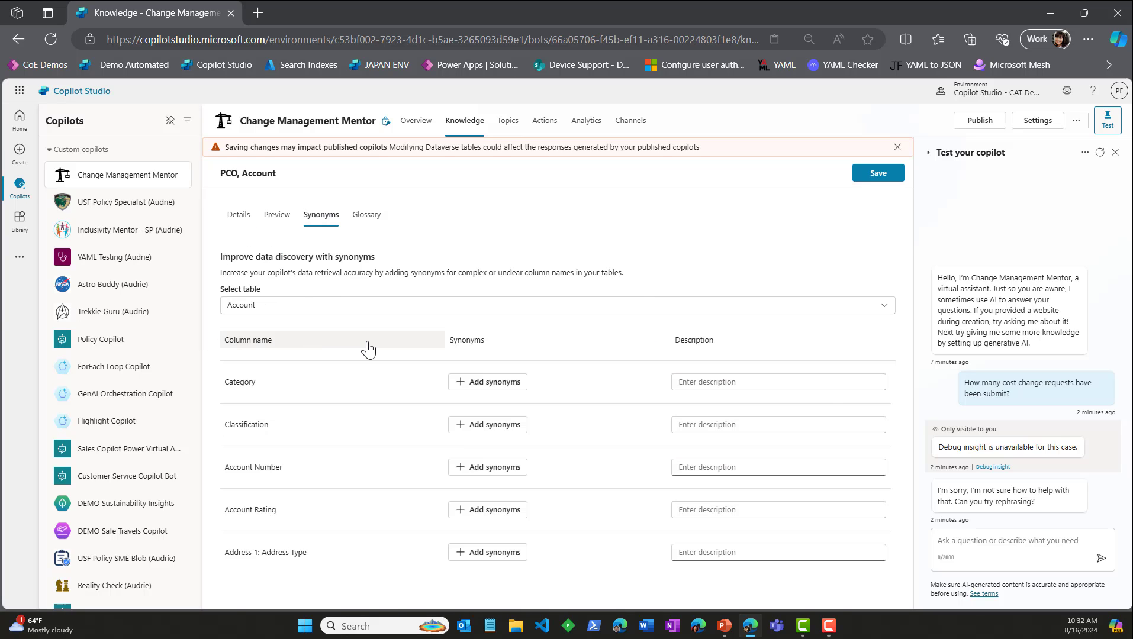
{"action": "left_click", "coordinate": [363, 314]}
{"action": "left_click", "coordinate": [350, 350]}
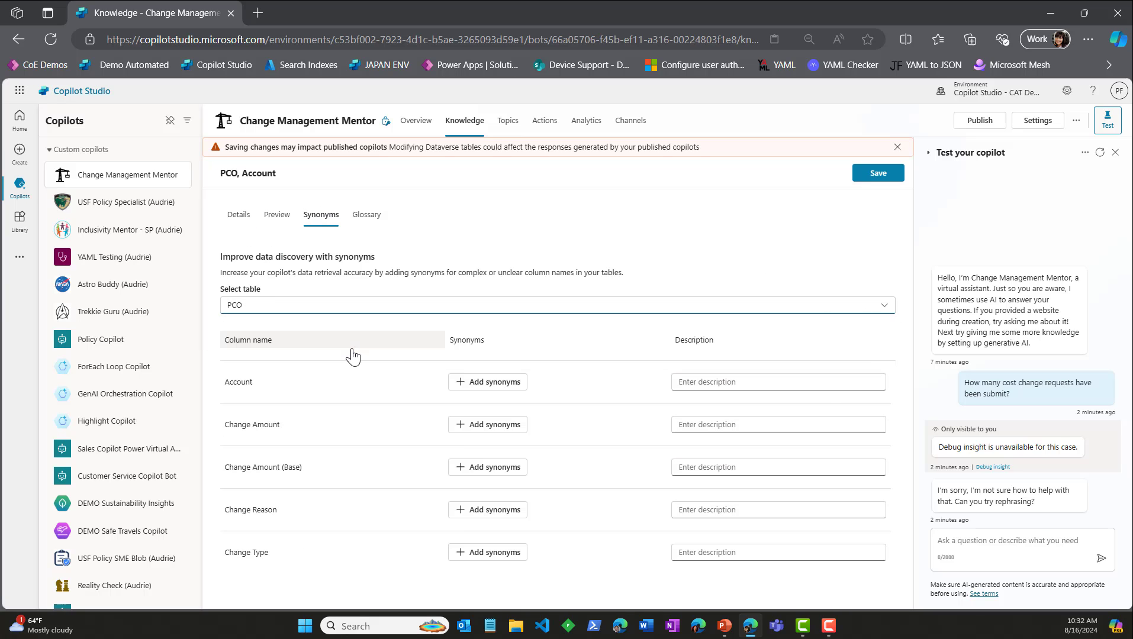
{"action": "scroll", "coordinate": [367, 382], "scroll_direction": "down", "scroll_amount": 10}
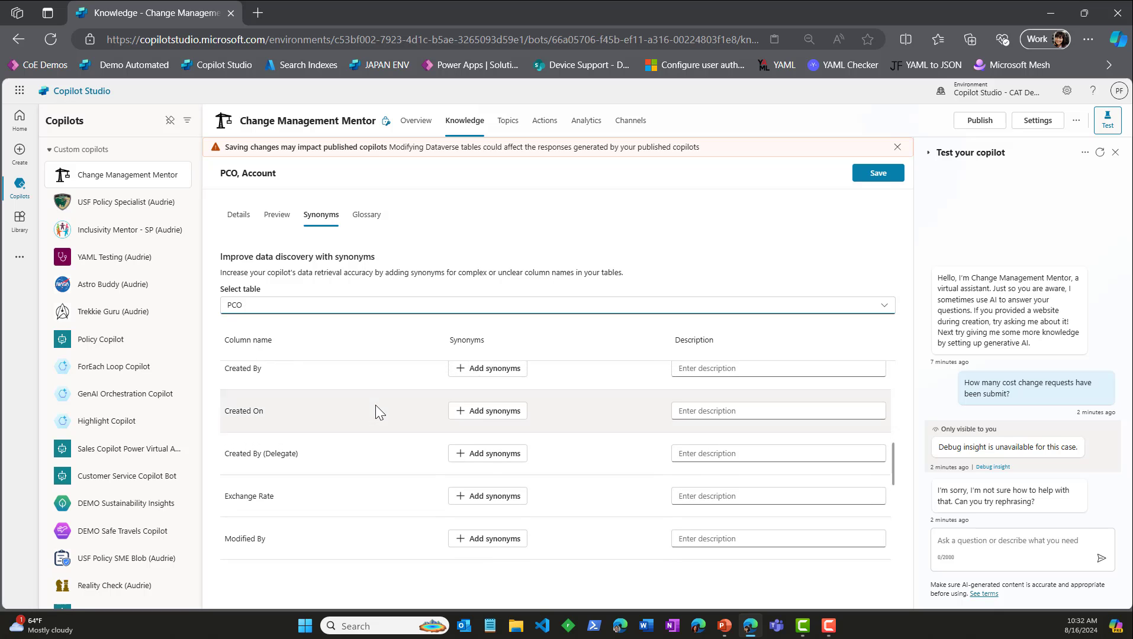
{"action": "scroll", "coordinate": [375, 404], "scroll_direction": "up", "scroll_amount": 3}
{"action": "left_click", "coordinate": [520, 378]}
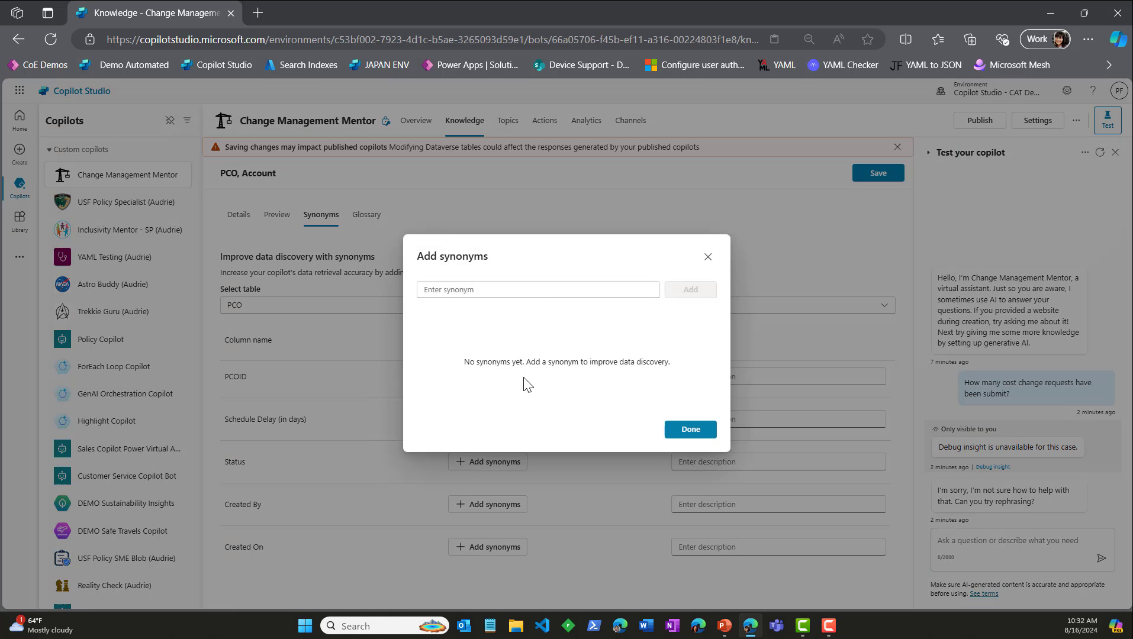
{"action": "left_click", "coordinate": [534, 294]}
{"action": "type", "text": "Poc"}
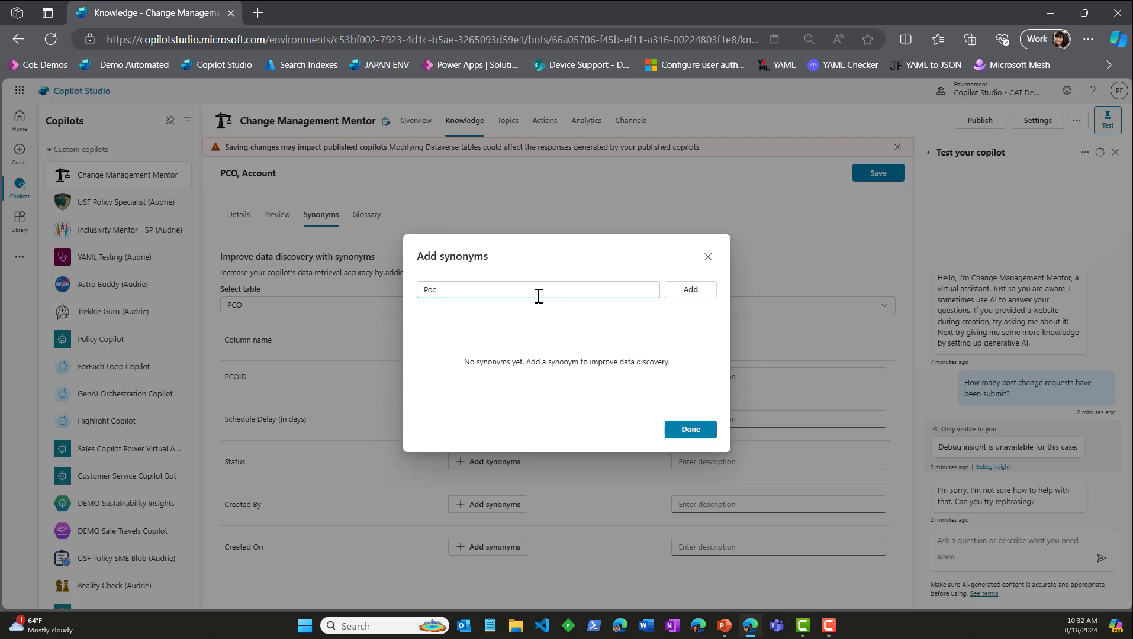
{"action": "type", "text": "ential Change Order ID"}
{"action": "left_click", "coordinate": [690, 289]}
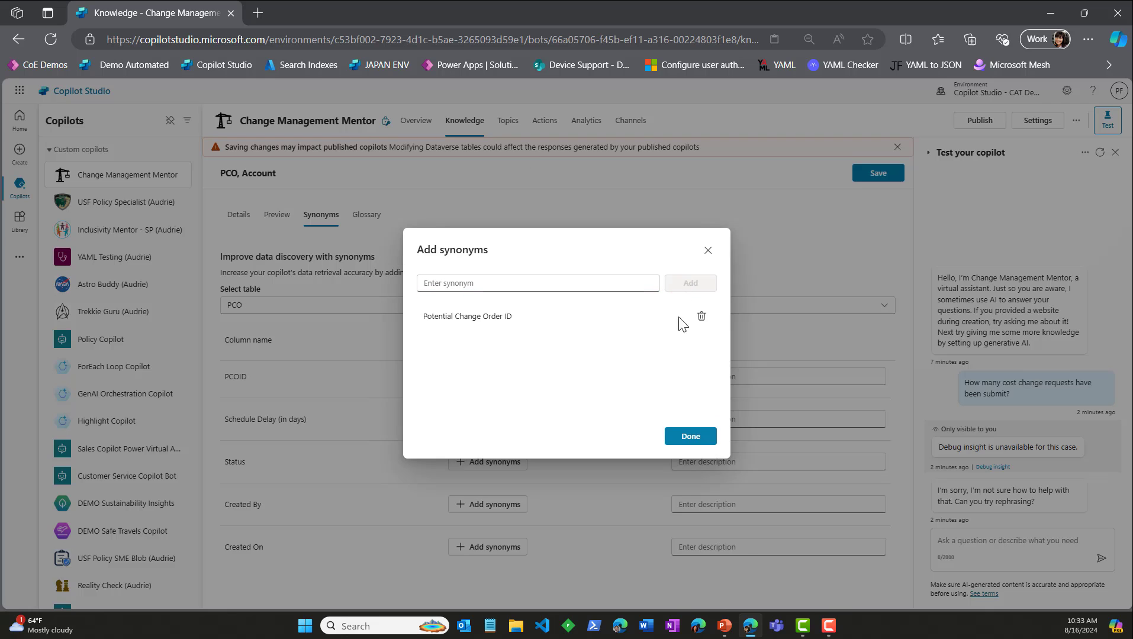
{"action": "left_click", "coordinate": [691, 437]}
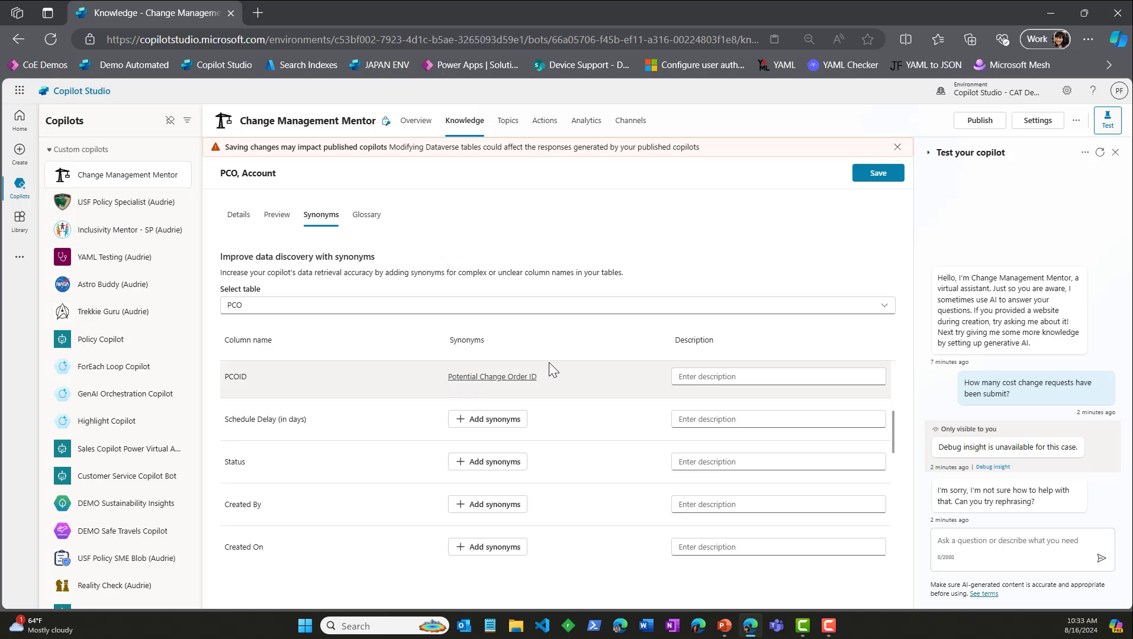
Step: Save the changes to the PCO, Account knowledge source and return to the copilot's knowledge list
{"action": "left_click", "coordinate": [276, 214]}
{"action": "left_click", "coordinate": [238, 215]}
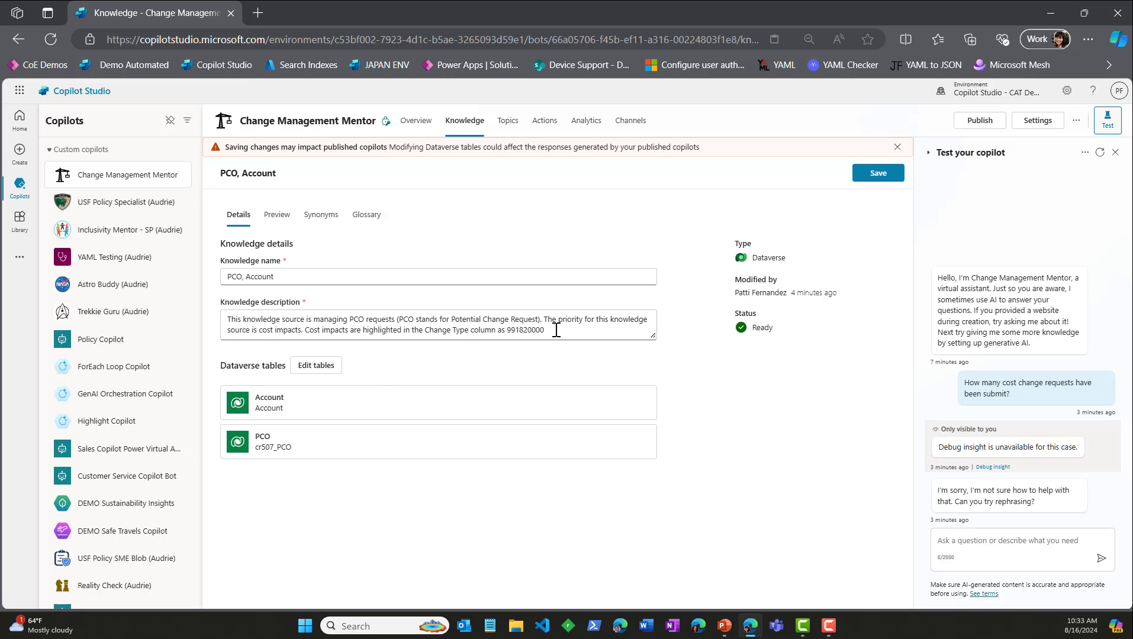
{"action": "left_click", "coordinate": [879, 174]}
{"action": "left_click", "coordinate": [880, 173]}
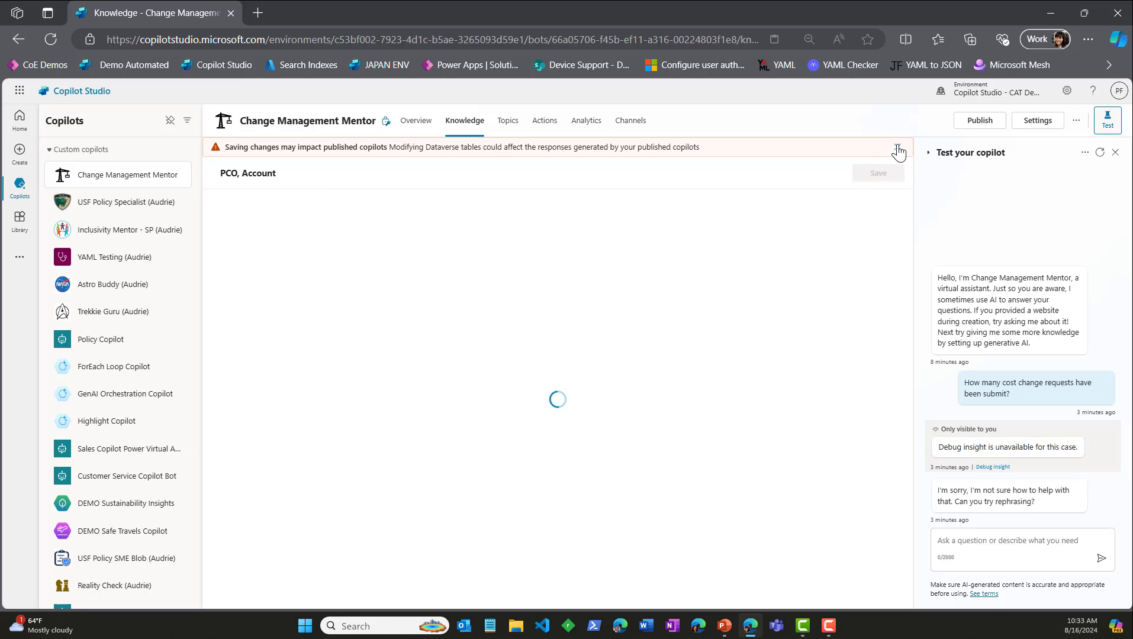
{"action": "left_click", "coordinate": [897, 147]}
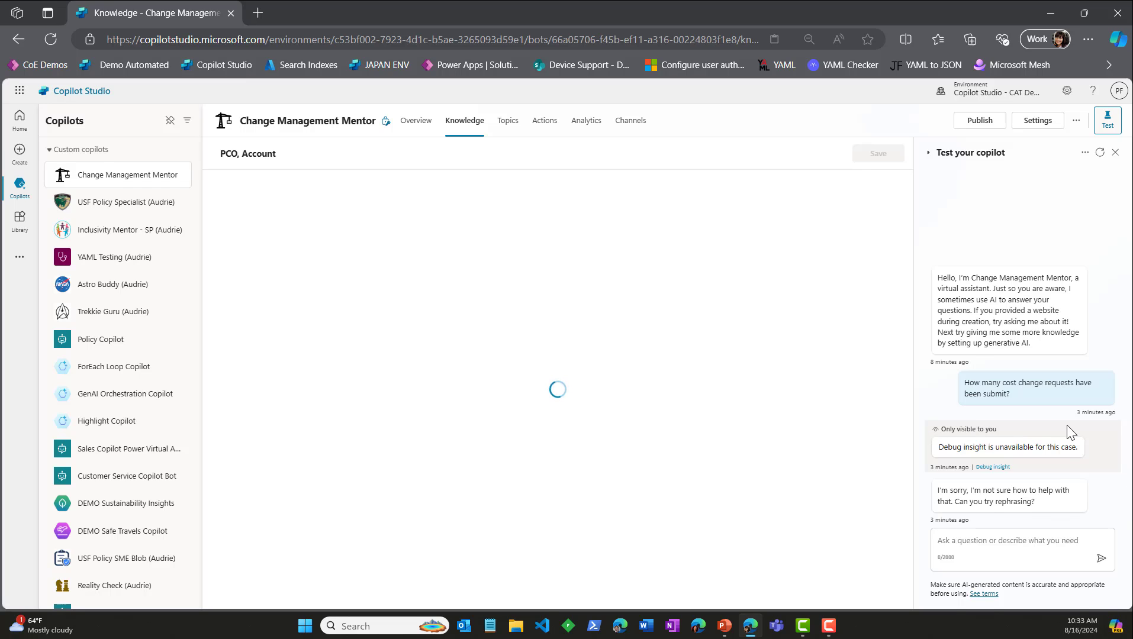
{"action": "left_click", "coordinate": [420, 126]}
{"action": "left_click", "coordinate": [464, 125]}
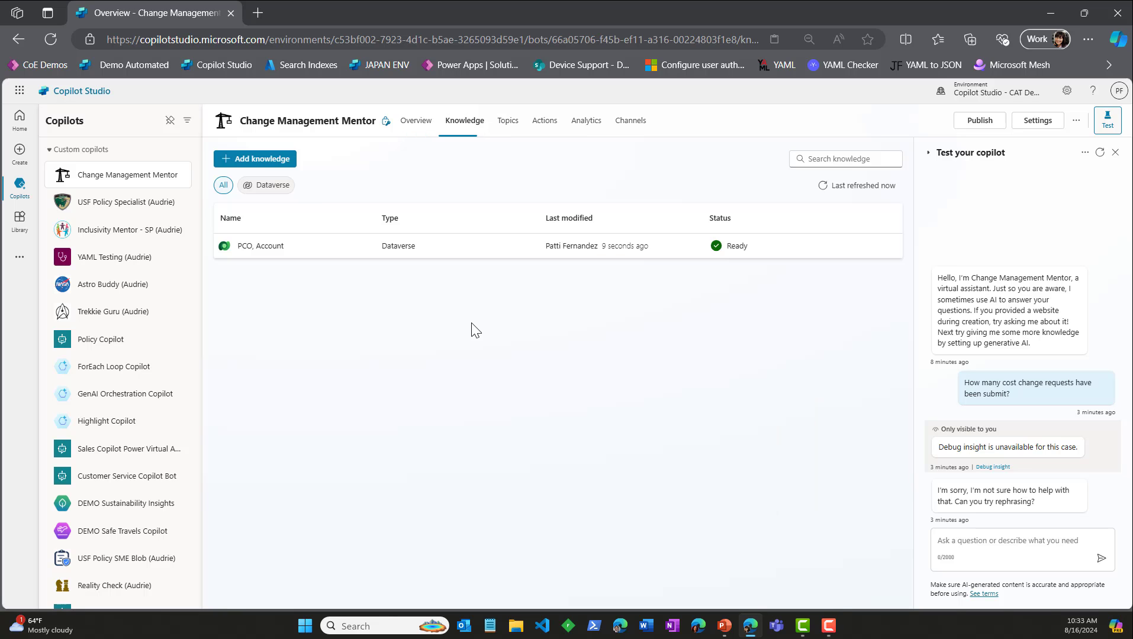
Step: Copy the sentence about cost impacts from the PCO, Account knowledge description and go to the copilot's overview
{"action": "left_click", "coordinate": [260, 246]}
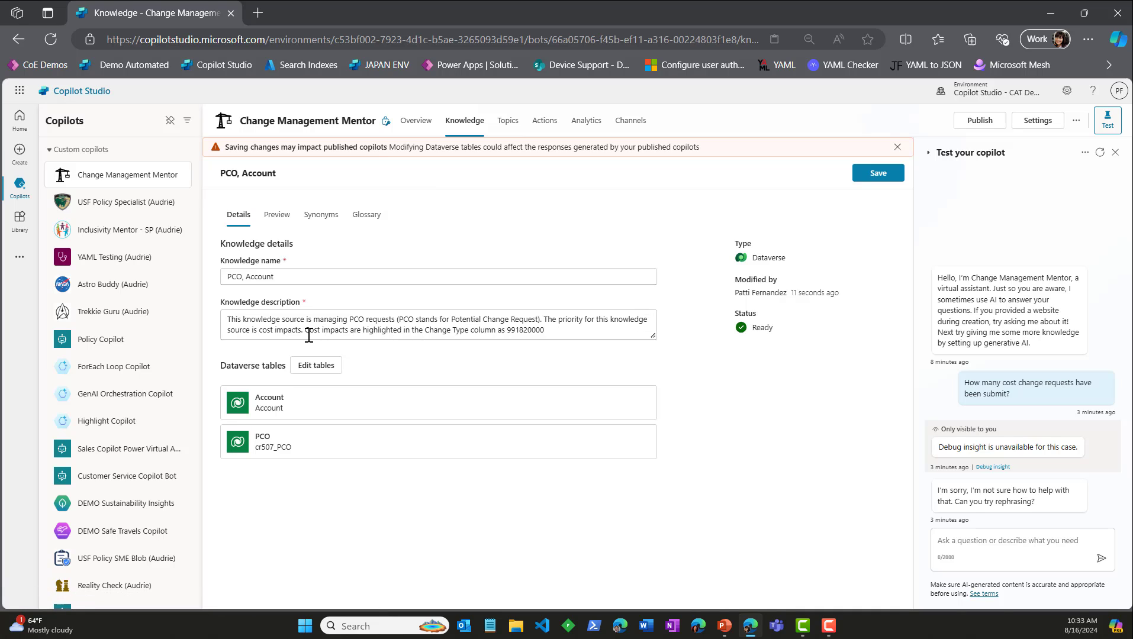
{"action": "left_click_drag", "start_coordinate": [306, 331], "coordinate": [567, 330]}
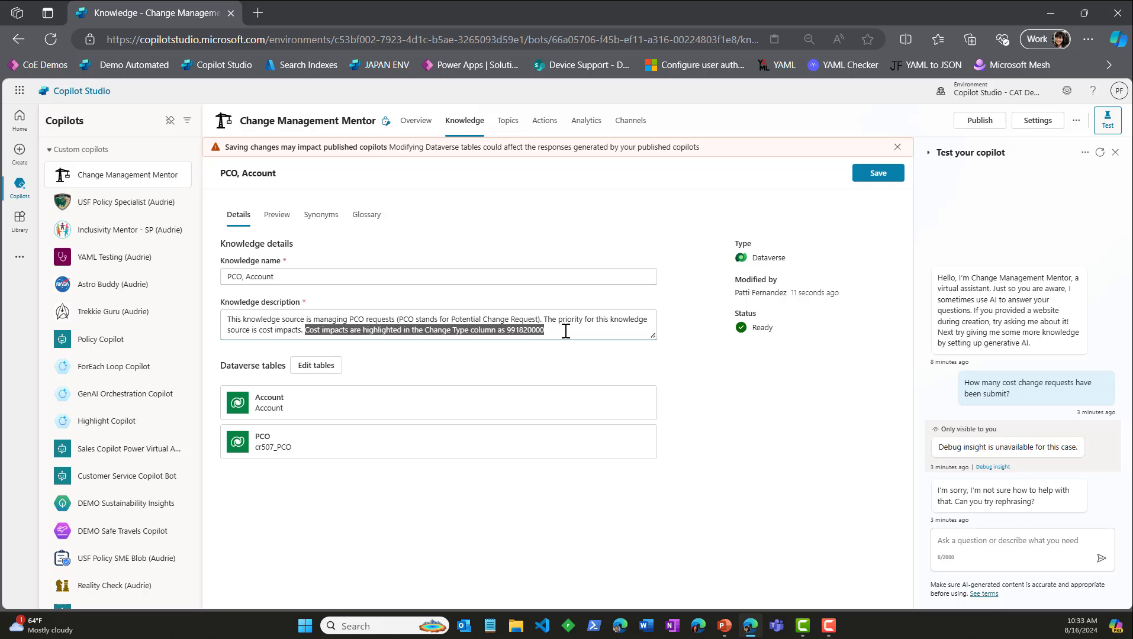
{"action": "right_click", "coordinate": [530, 332]}
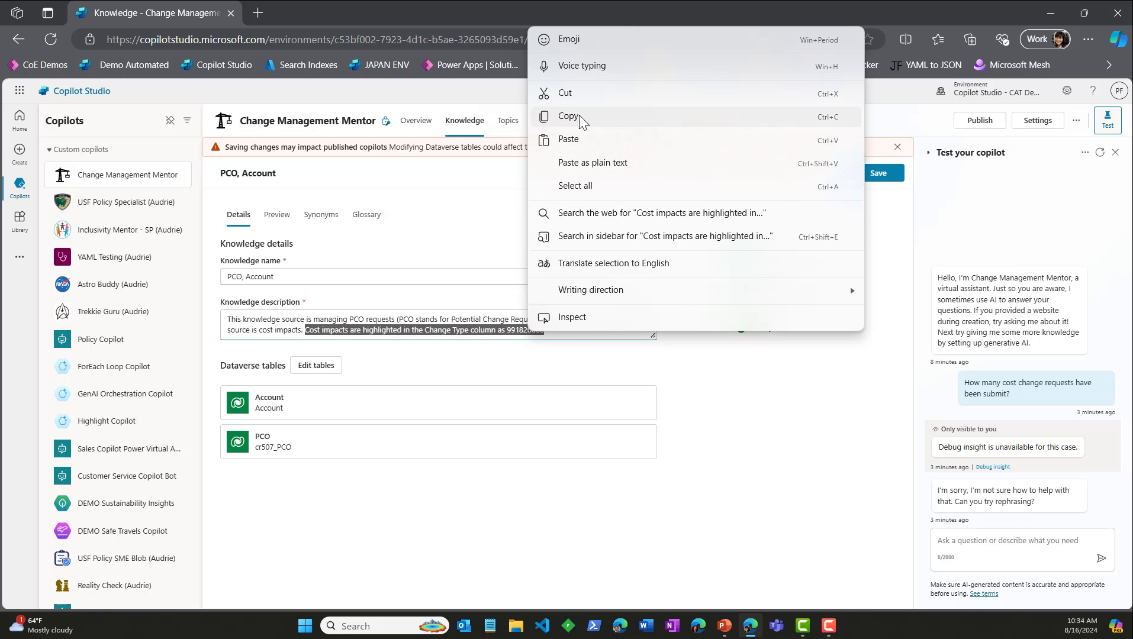
{"action": "left_click", "coordinate": [579, 115]}
{"action": "left_click", "coordinate": [431, 182]}
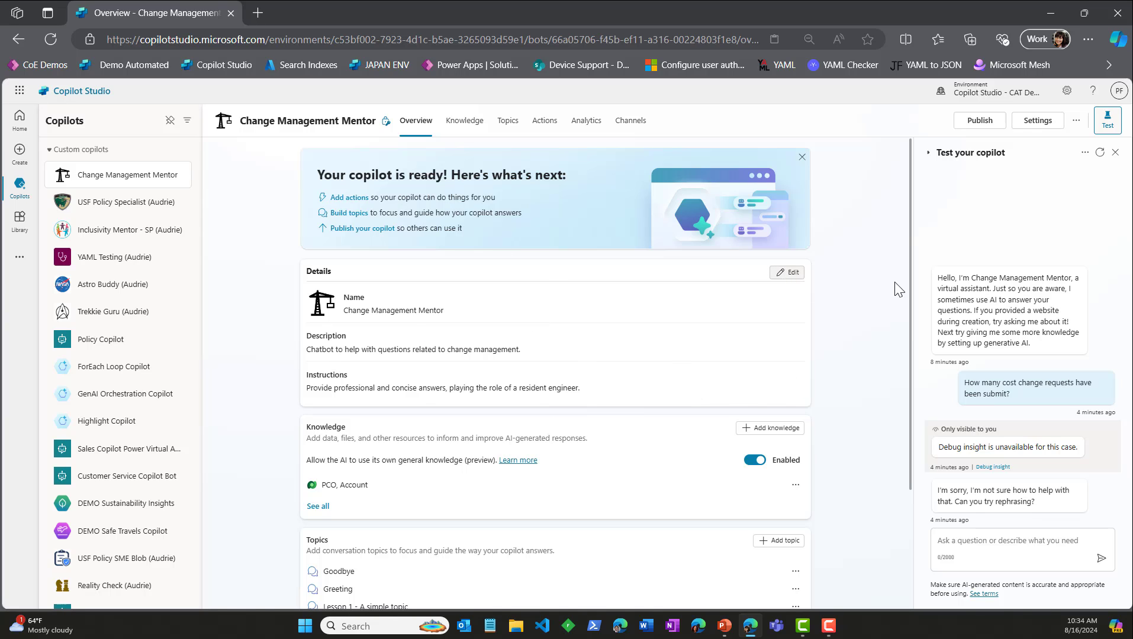
Step: Restart the test chat and ask the copilot "Do we have any recent change requests?"
{"action": "left_click", "coordinate": [1101, 153]}
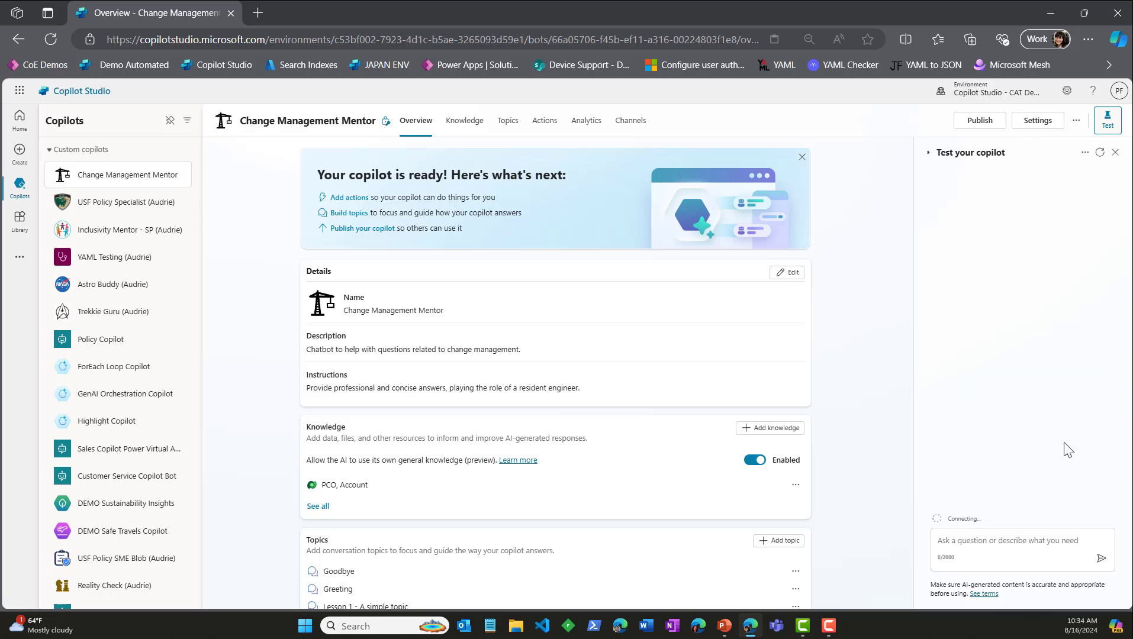
{"action": "left_click", "coordinate": [999, 542]}
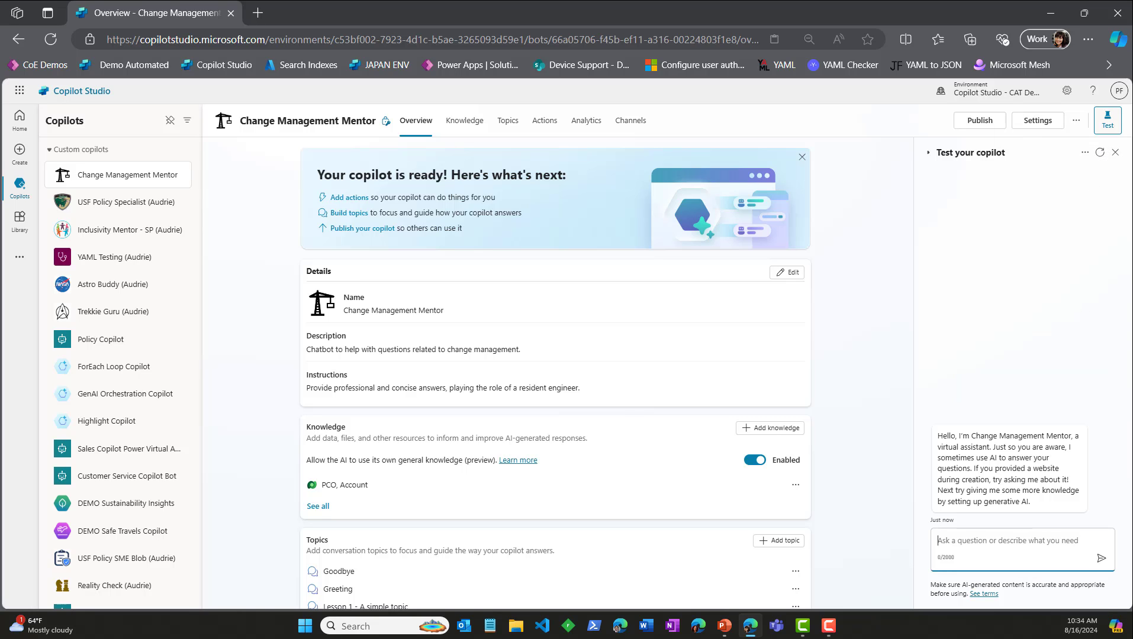
{"action": "type", "text": "Do"}
{"action": "type", "text": "we ha"}
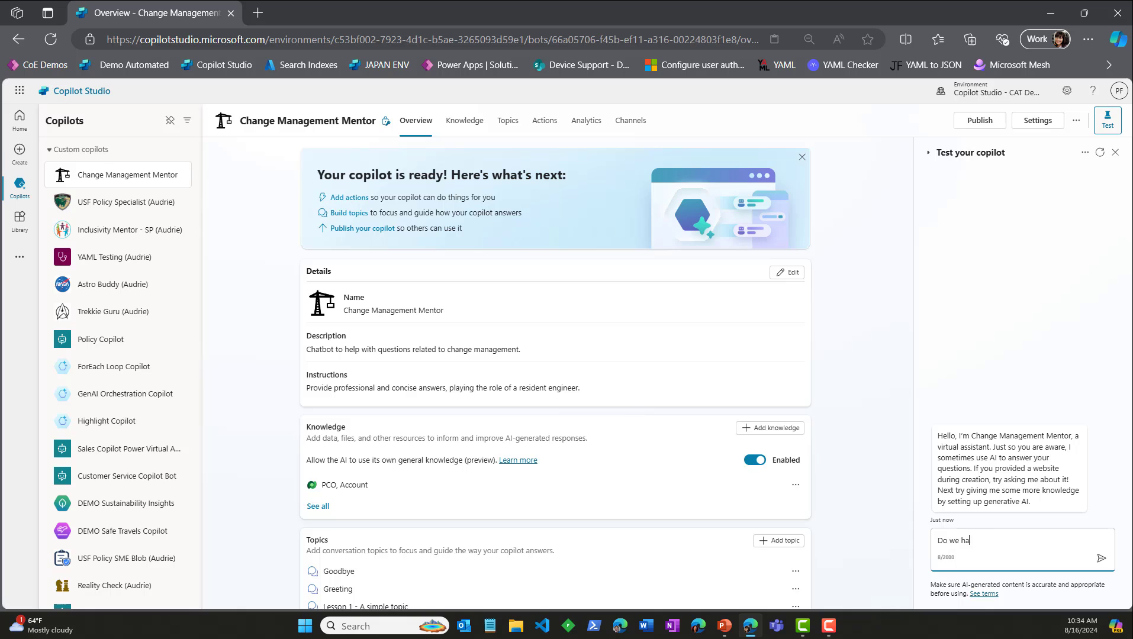
{"action": "type", "text": "ve any change requests submit"}
{"action": "key", "text": "ctrl+BackSpace"}
{"action": "key", "text": "ctrl+BackSpace"}
{"action": "key", "text": "ctrl+BackSpace"}
{"action": "type", "text": "recent change requests?"}
{"action": "key", "text": "Return"}
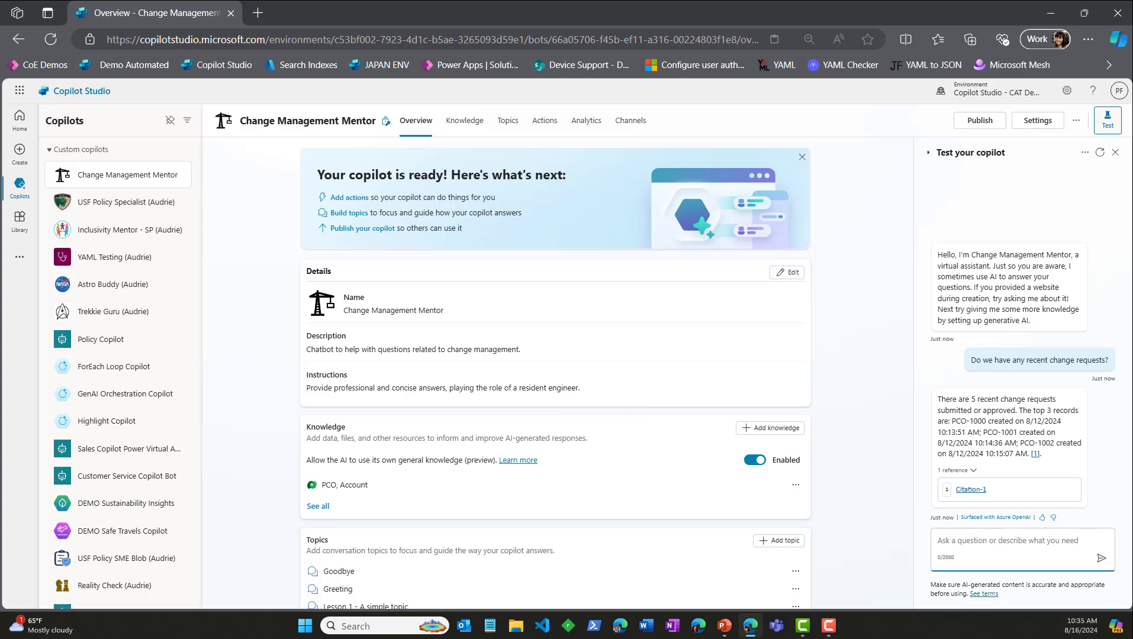
Step: Ask the copilot in the test chat "What is the total cost impact of the change requests submitted?"
{"action": "type", "text": "What is the tot"}
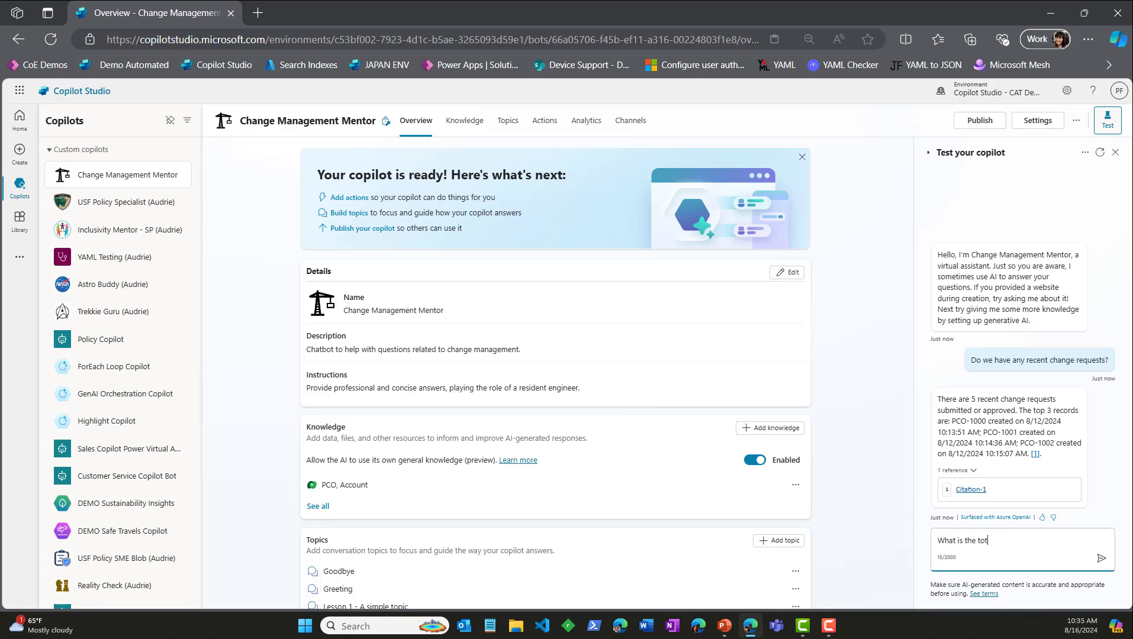
{"action": "type", "text": "al cost impact of the PC"}
{"action": "key", "text": "BackSpace"}
{"action": "type", "text": "change"}
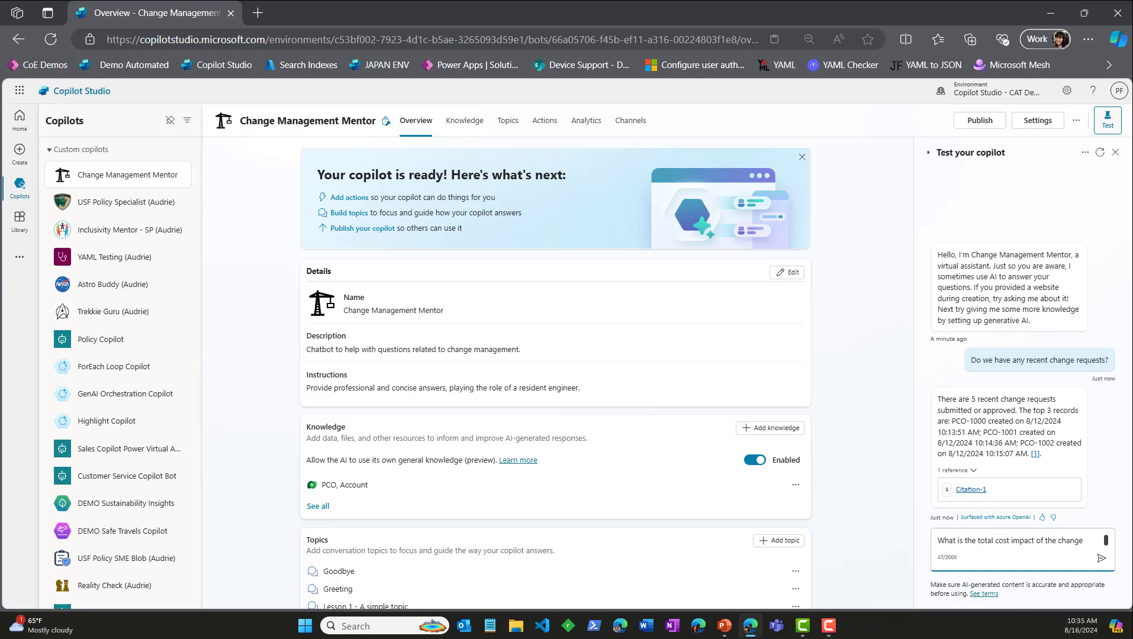
{"action": "type", "text": " requests"}
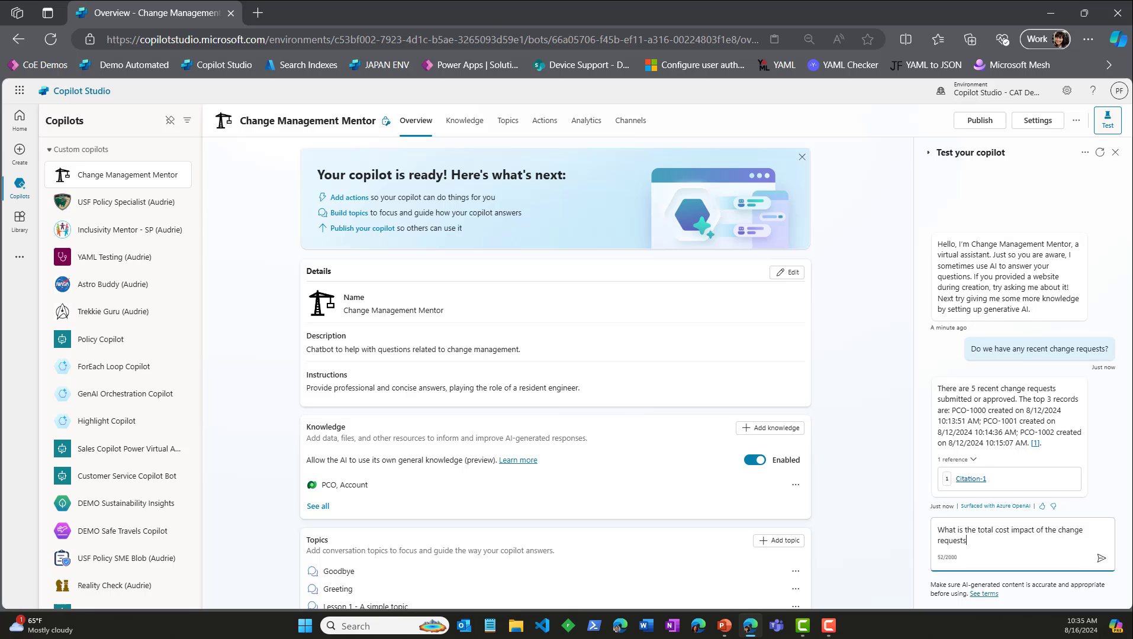
{"action": "type", "text": " aubmitted?"}
{"action": "key", "text": "Return"}
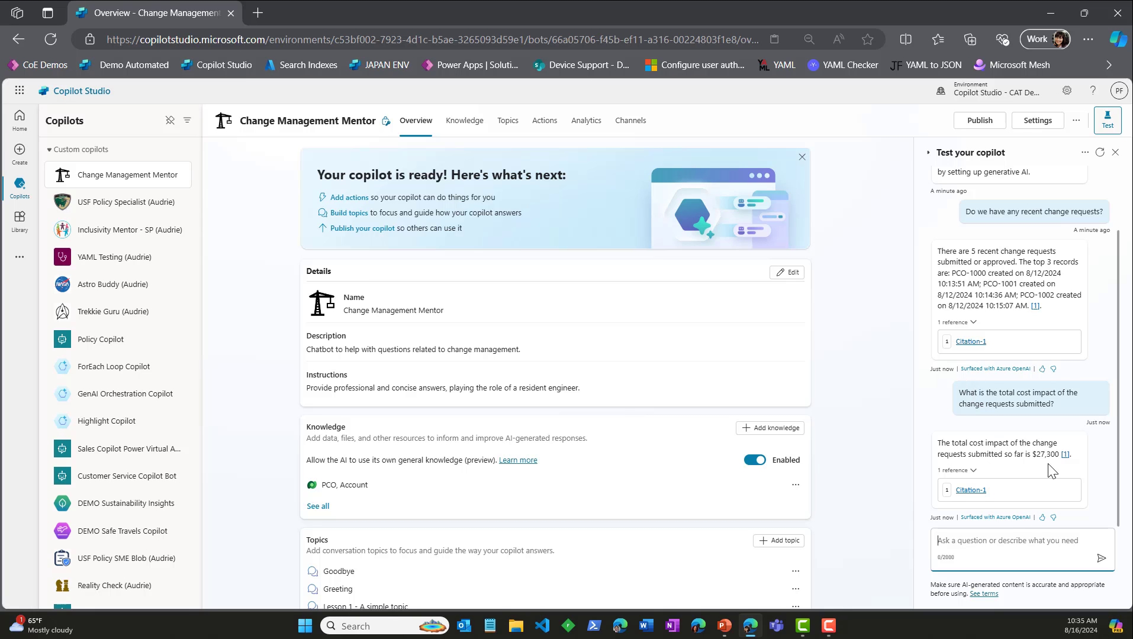
Step: Preview the records of the PCO table and the Account table in the PCO, Account knowledge source
{"action": "left_click", "coordinate": [466, 126]}
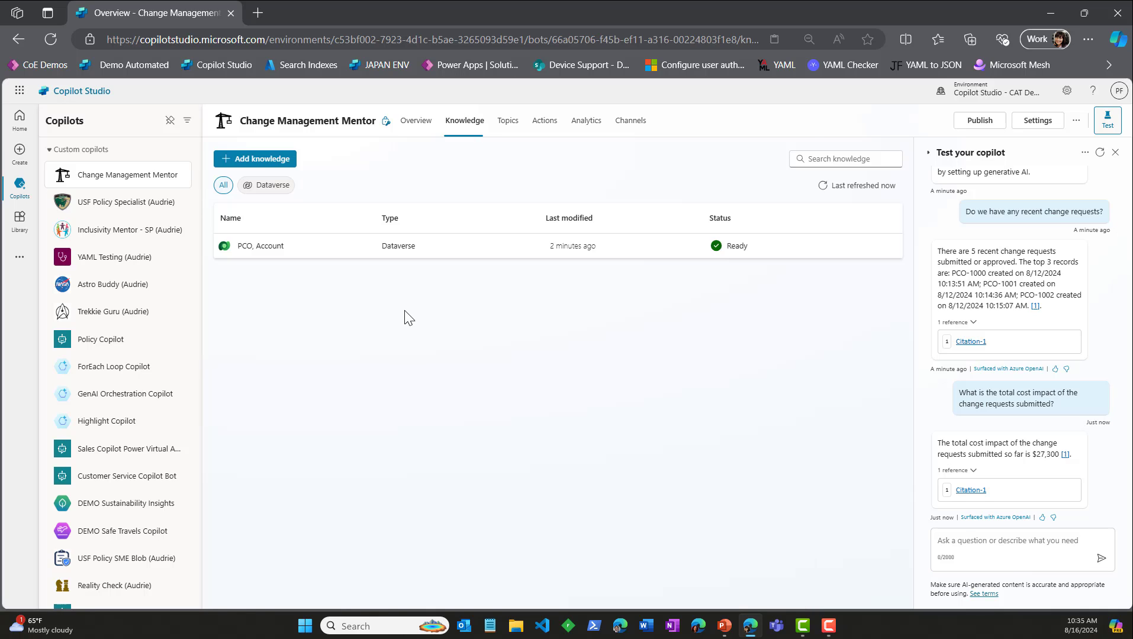
{"action": "left_click", "coordinate": [277, 249]}
{"action": "left_click", "coordinate": [277, 214]}
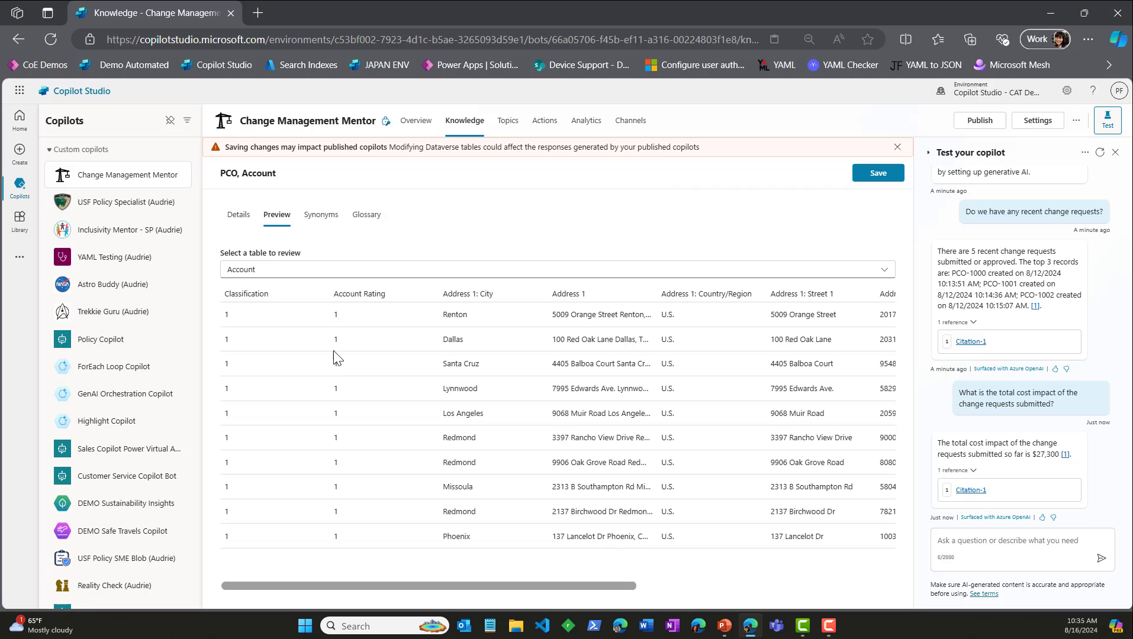
{"action": "left_click", "coordinate": [274, 270]}
{"action": "left_click", "coordinate": [282, 312]}
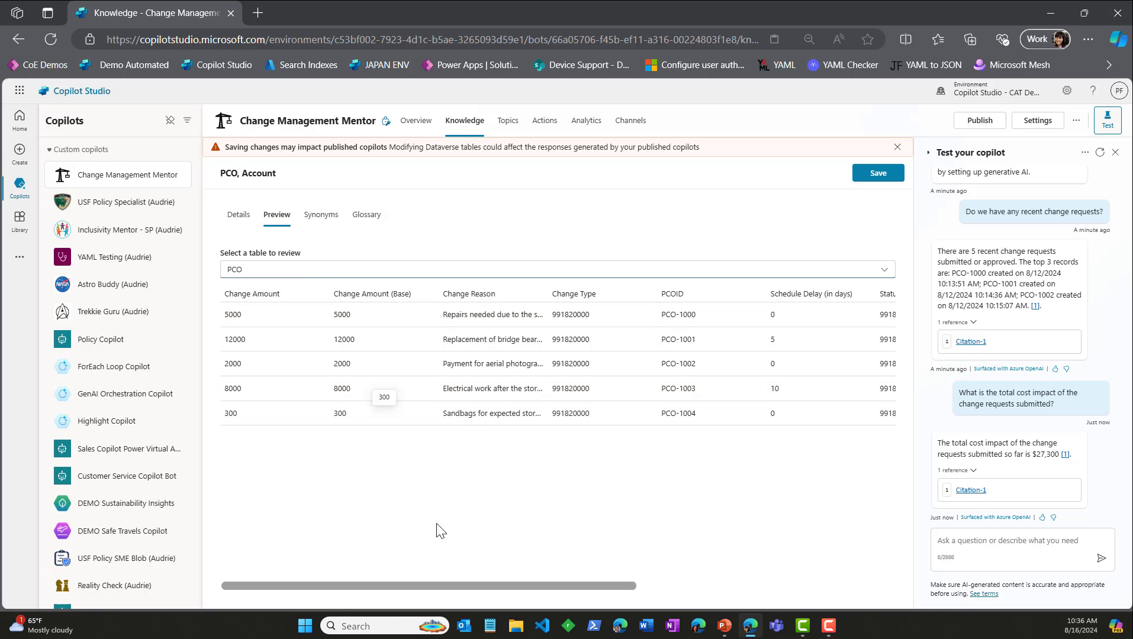
{"action": "left_click_drag", "start_coordinate": [466, 585], "coordinate": [432, 580]}
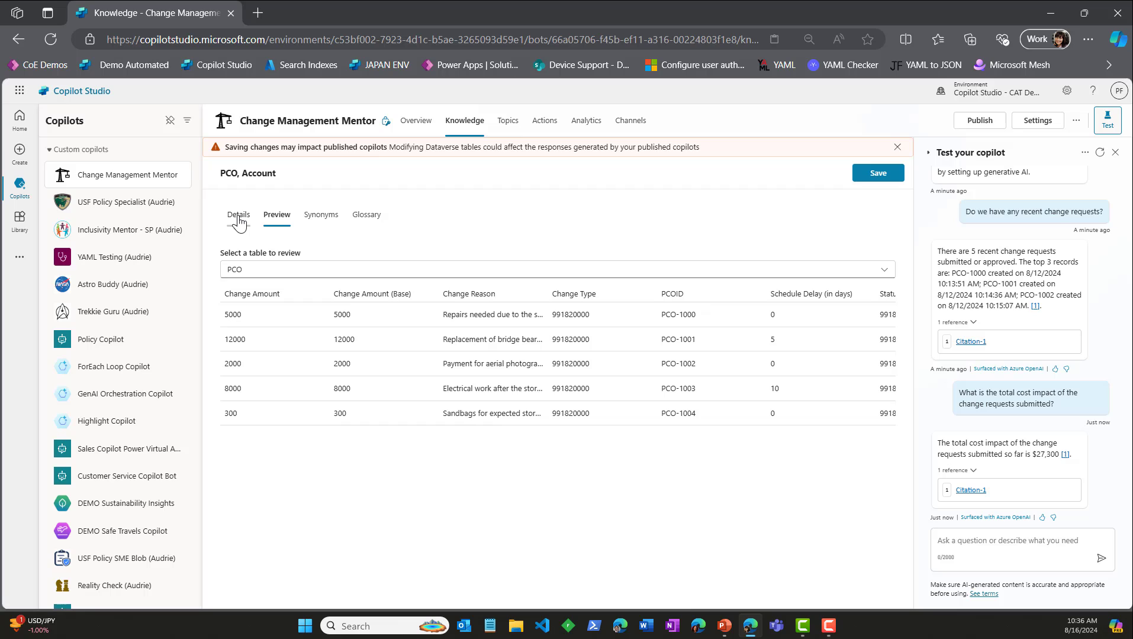
{"action": "left_click", "coordinate": [276, 270]}
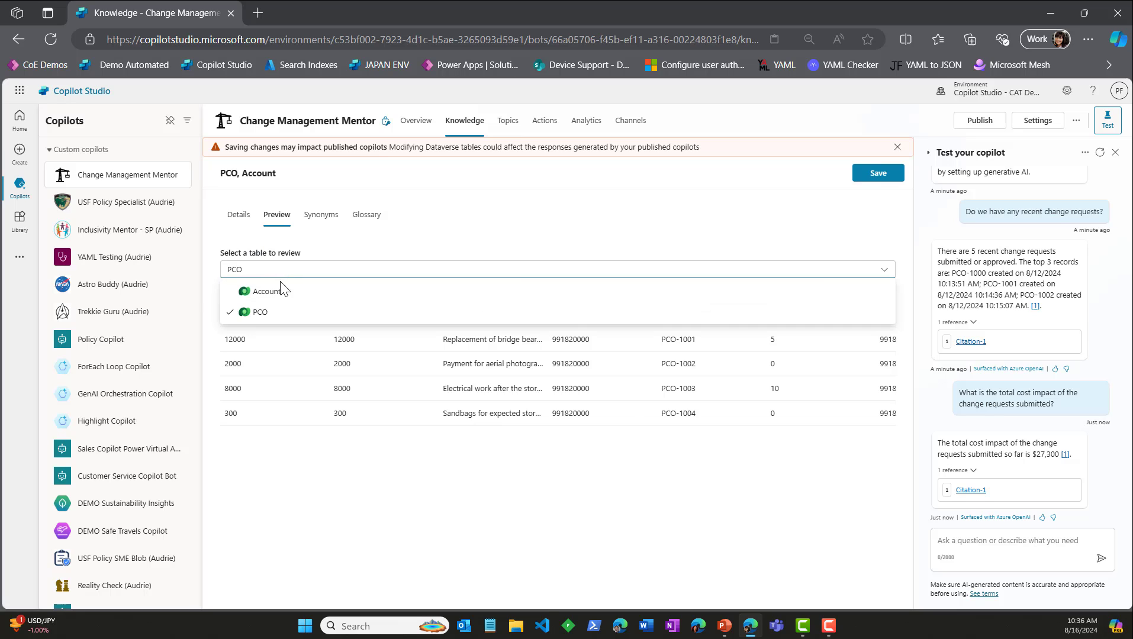
{"action": "left_click", "coordinate": [286, 294]}
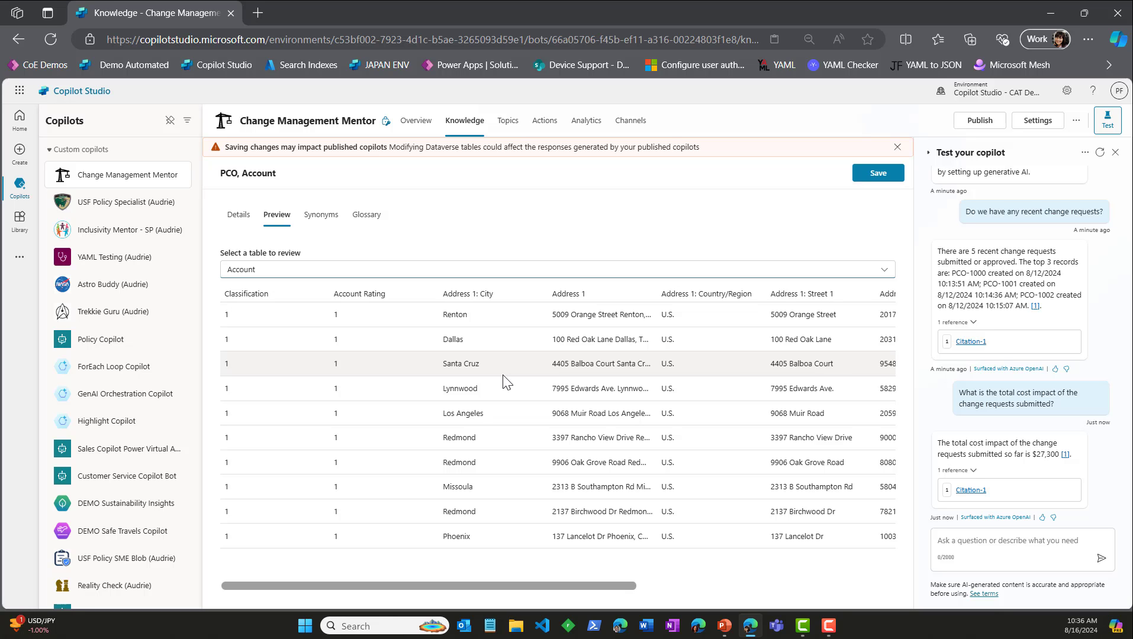
Step: Open Power Apps in a new browser tab and open the PCO table from the custom tables
{"action": "left_click", "coordinate": [258, 13]}
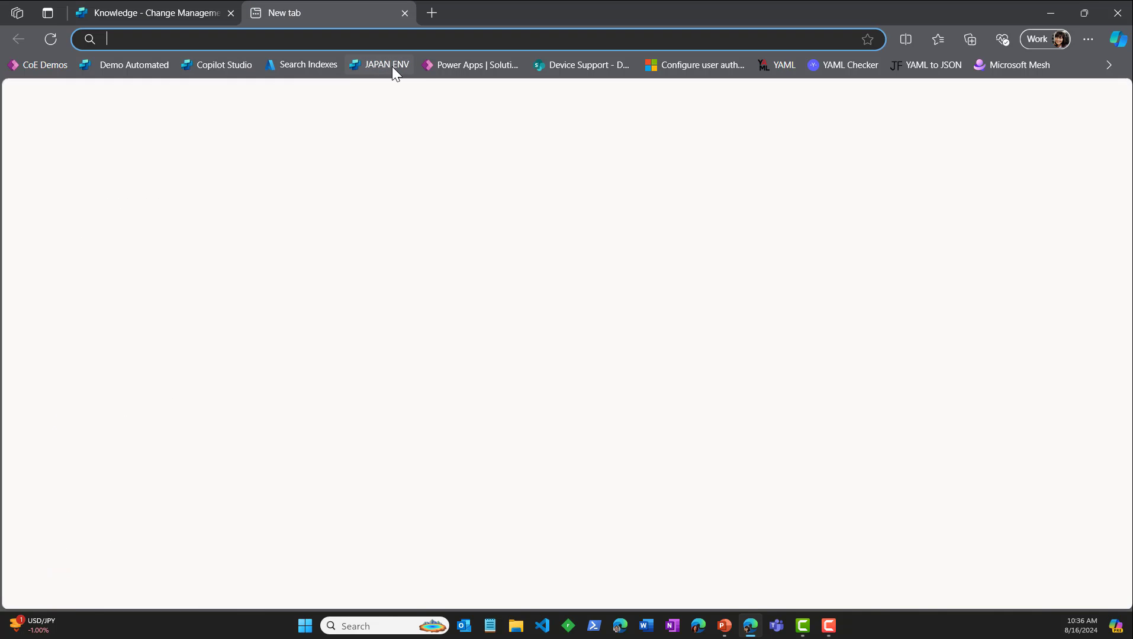
{"action": "left_click", "coordinate": [451, 64]}
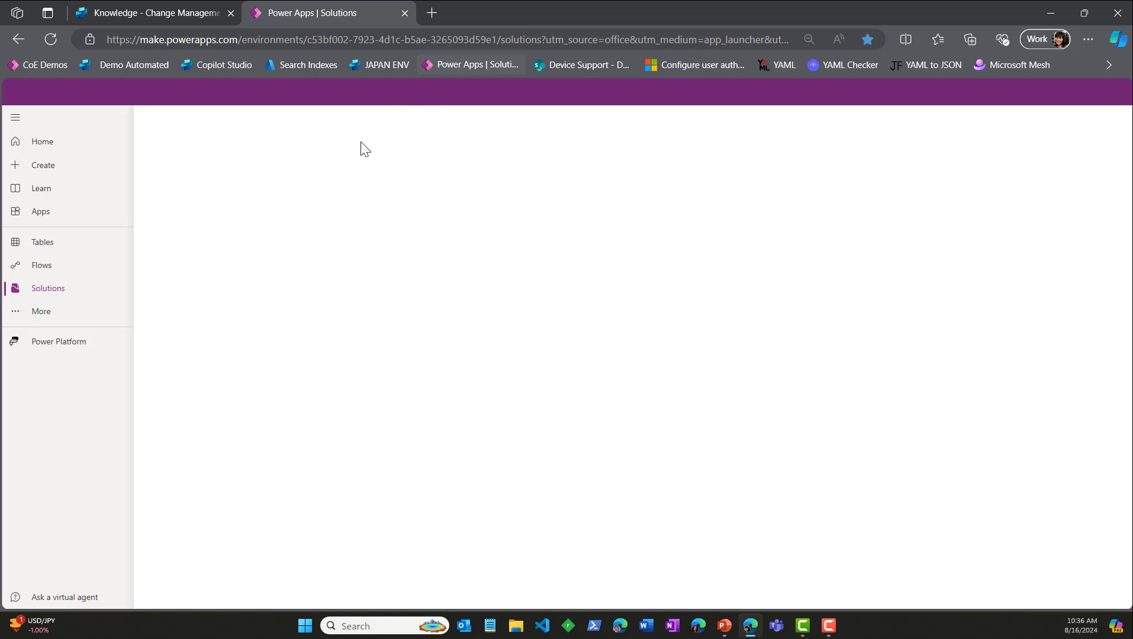
{"action": "left_click", "coordinate": [53, 245]}
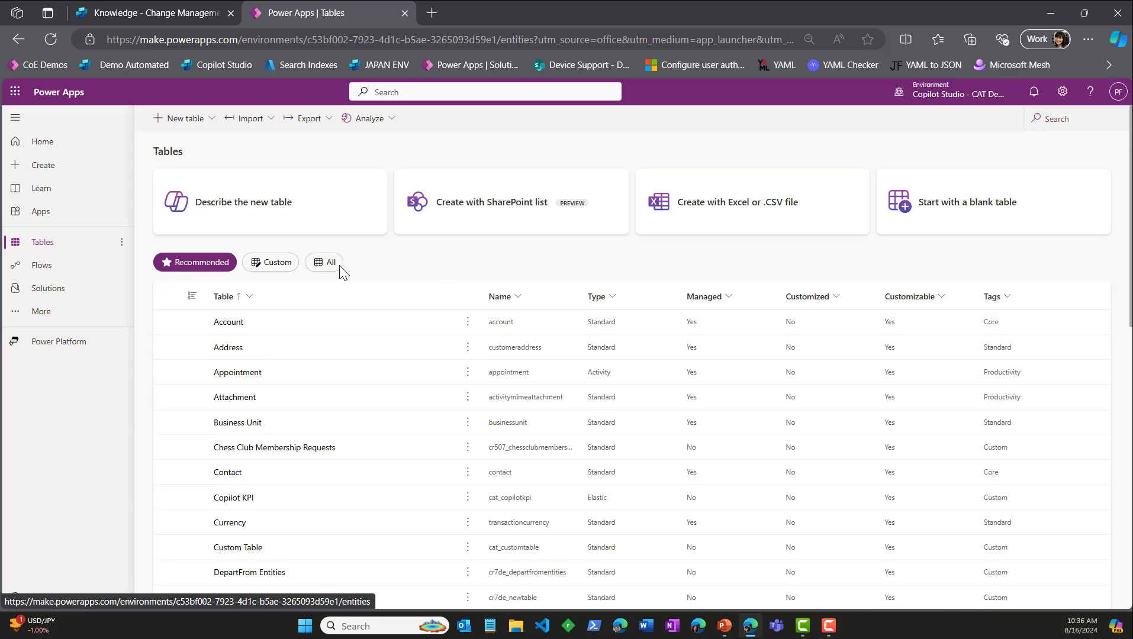
{"action": "left_click", "coordinate": [267, 268]}
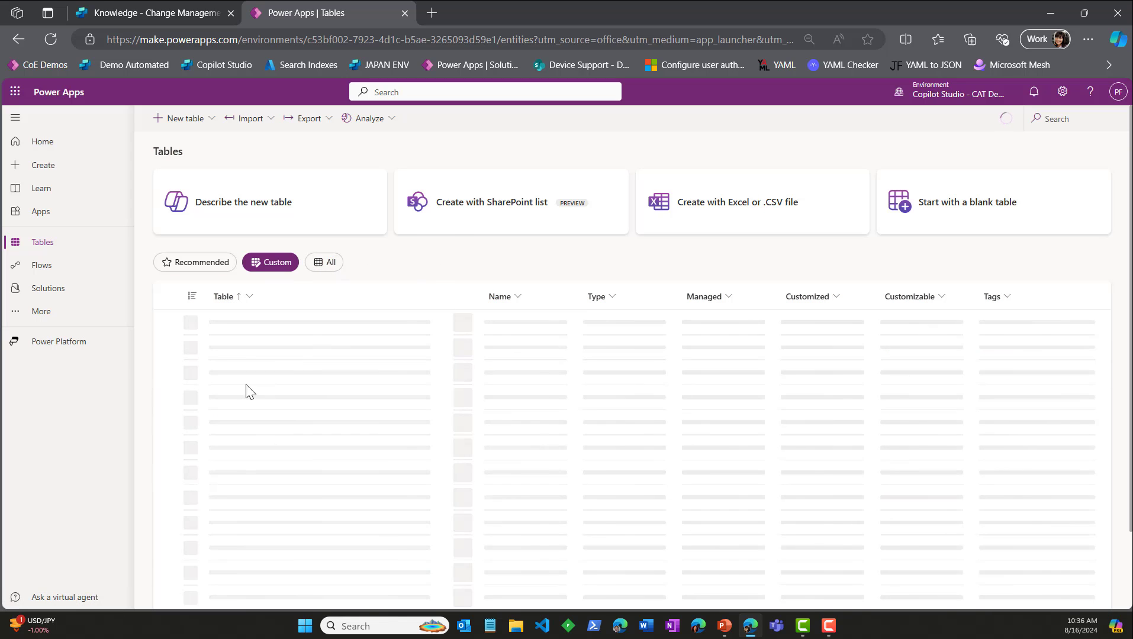
{"action": "scroll", "coordinate": [248, 473], "scroll_direction": "down", "scroll_amount": 1}
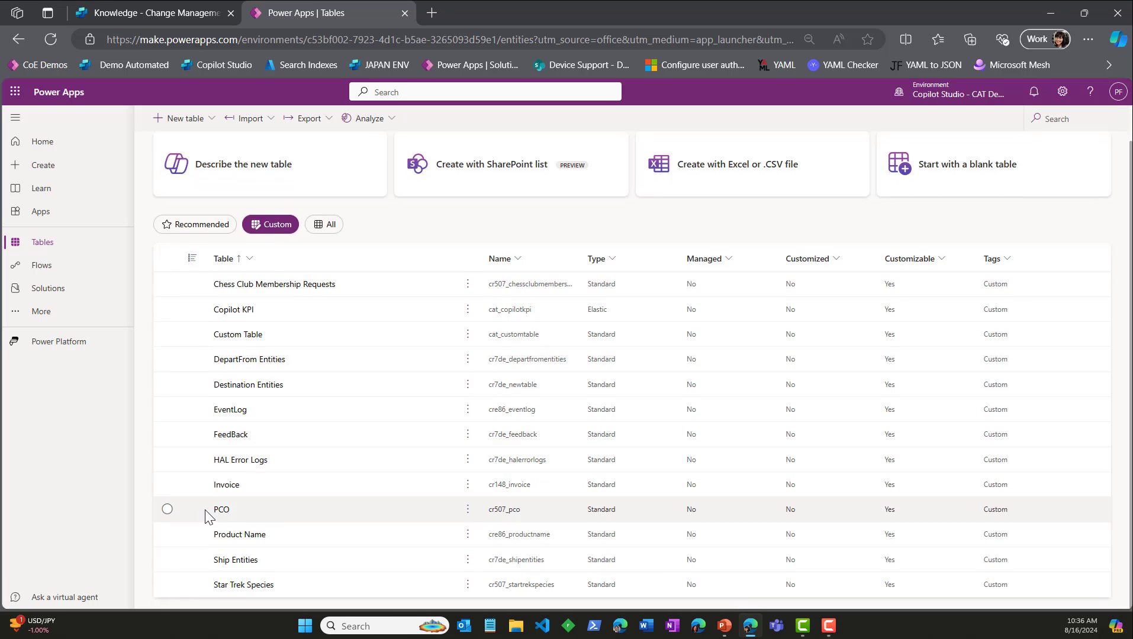
{"action": "left_click", "coordinate": [218, 512]}
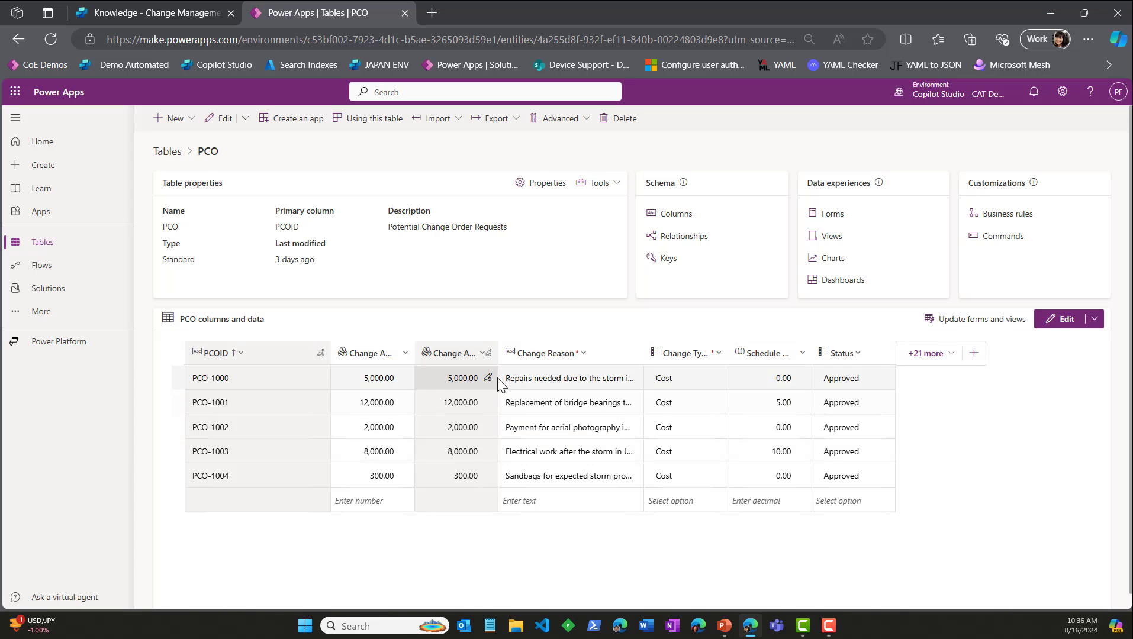
Step: Show the existing Account column in the PCO table's columns and data
{"action": "left_click", "coordinate": [931, 363]}
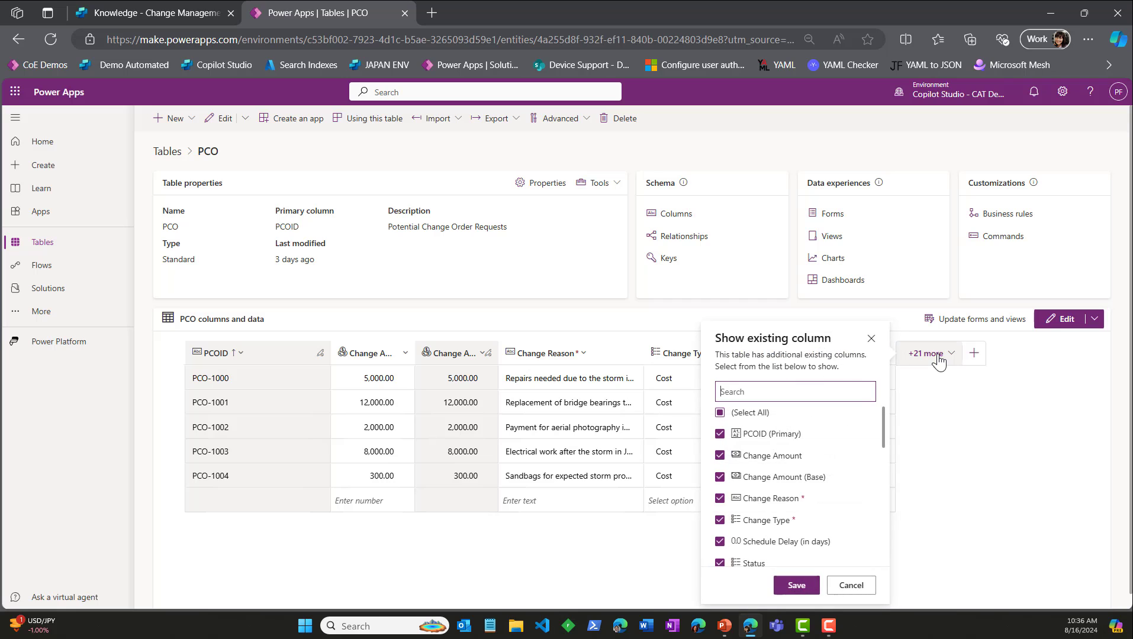
{"action": "scroll", "coordinate": [855, 470], "scroll_direction": "down", "scroll_amount": 2}
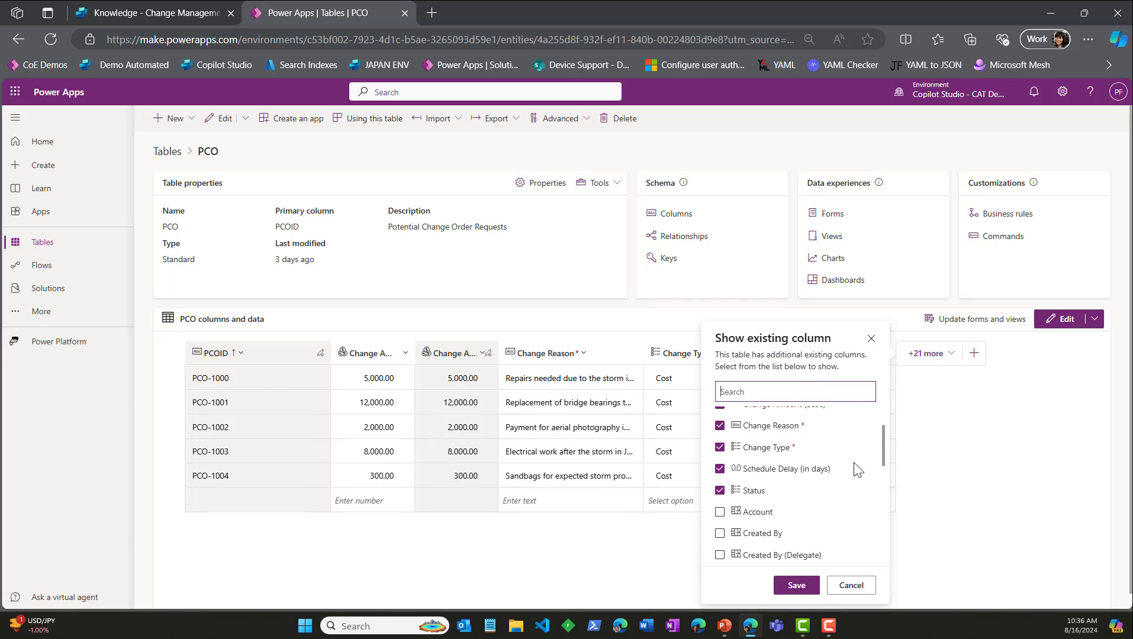
{"action": "left_click", "coordinate": [720, 439]}
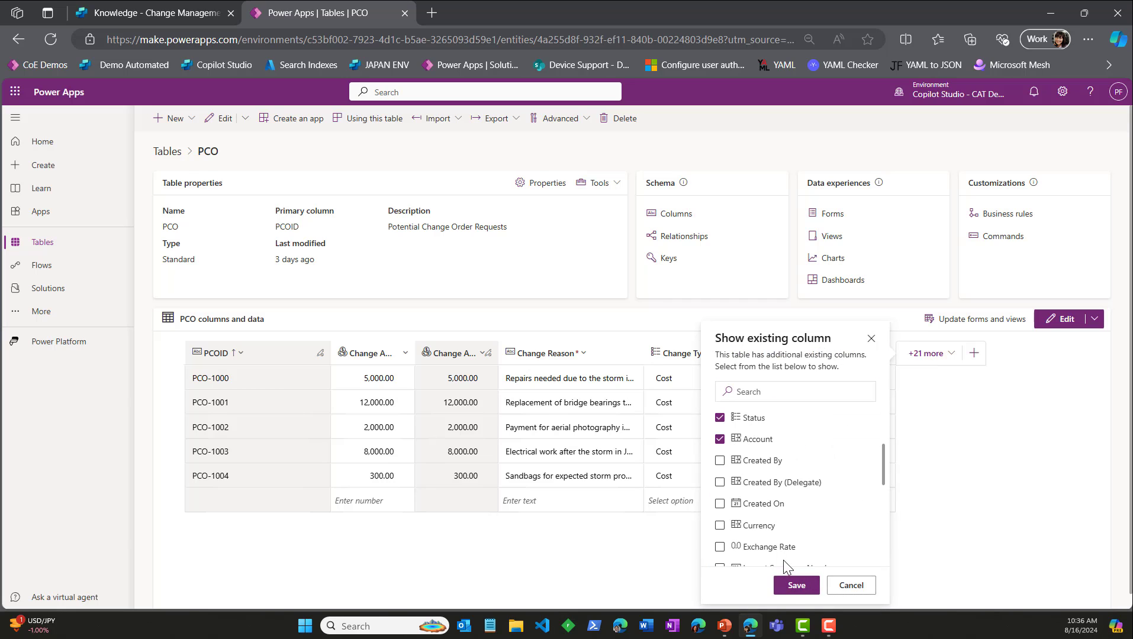
{"action": "left_click", "coordinate": [797, 585]}
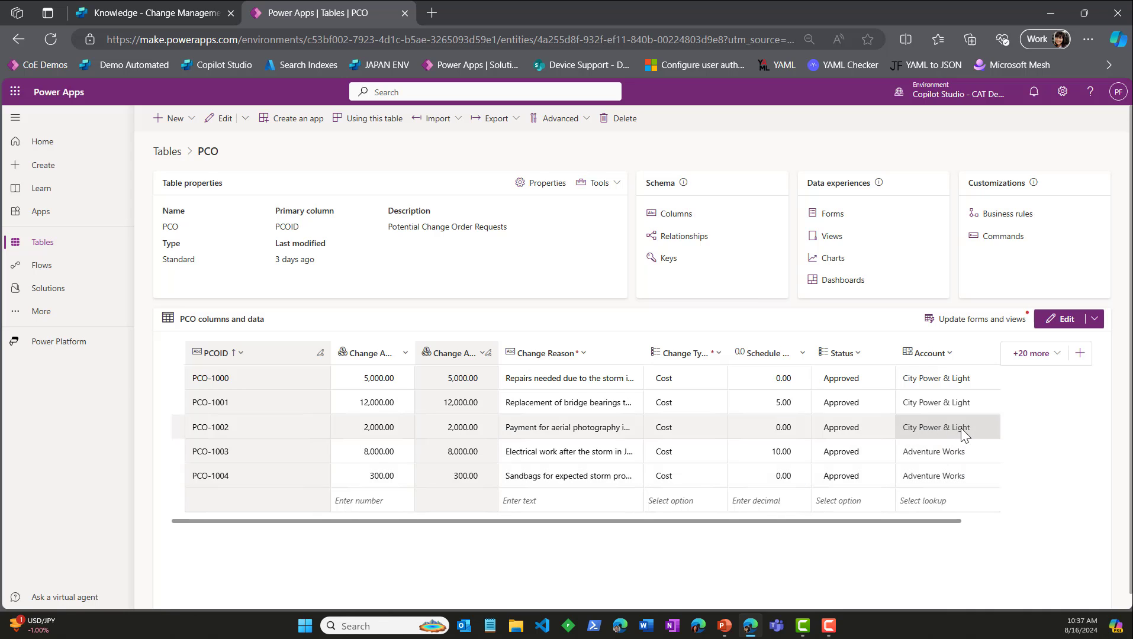
Step: Return to Copilot Studio and write the test question "How many PCO requests have been submitted by Adventure Works" without sending it
{"action": "left_click", "coordinate": [153, 12]}
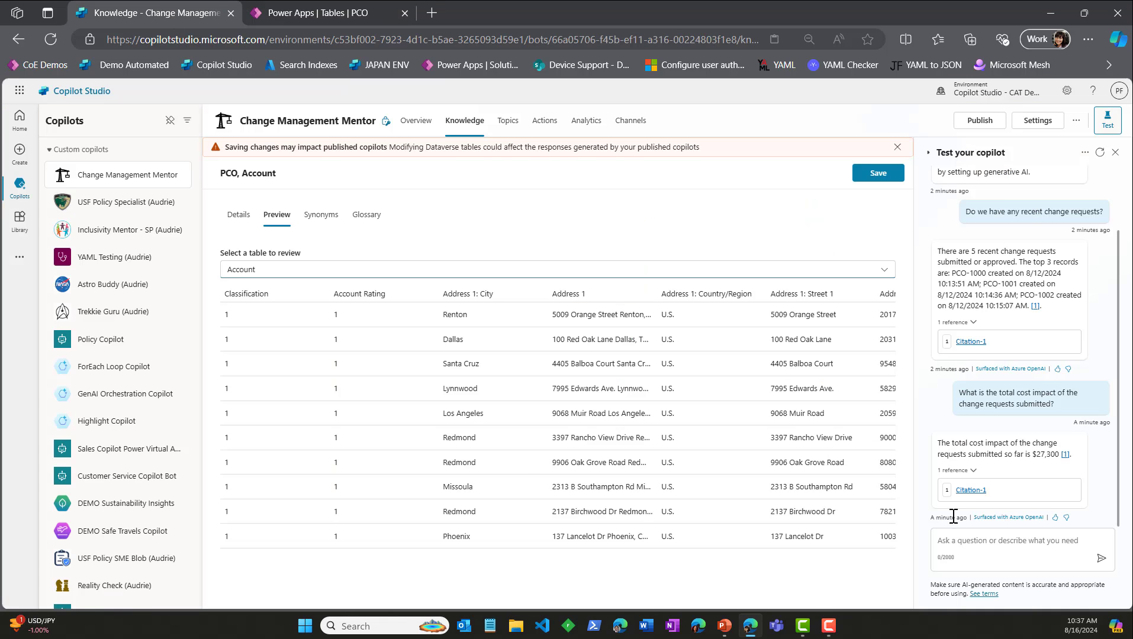
{"action": "left_click", "coordinate": [987, 543]}
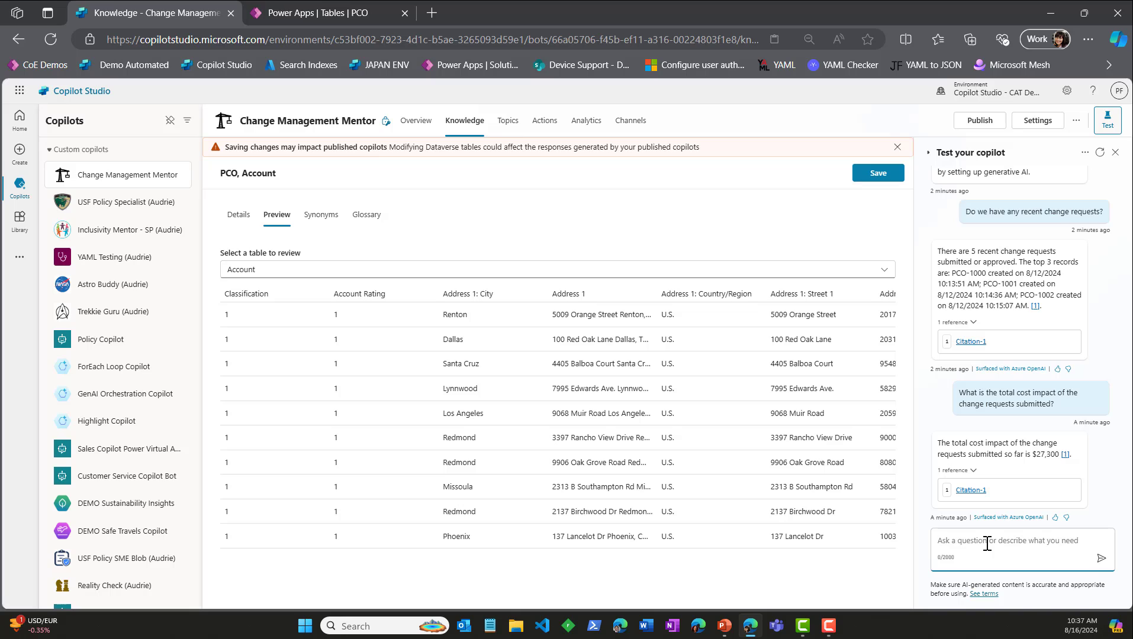
{"action": "type", "text": "How many "}
{"action": "type", "text": "PCOP"}
{"action": "key", "text": "BackSpace"}
{"action": "type", "text": "P"}
{"action": "key", "text": "BackSpace"}
{"action": "type", "text": "requests are"}
{"action": "key", "text": "BackSpace"}
{"action": "key", "text": "BackSpace"}
{"action": "type", "text": "have been submitted by Adventur"}
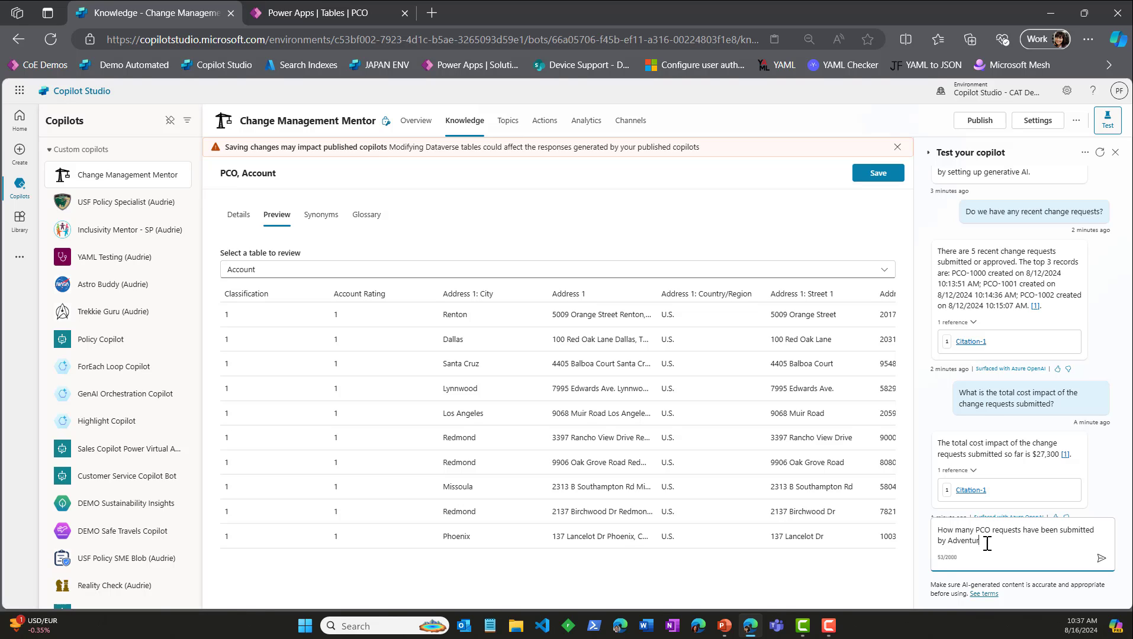
{"action": "type", "text": "e Works"}
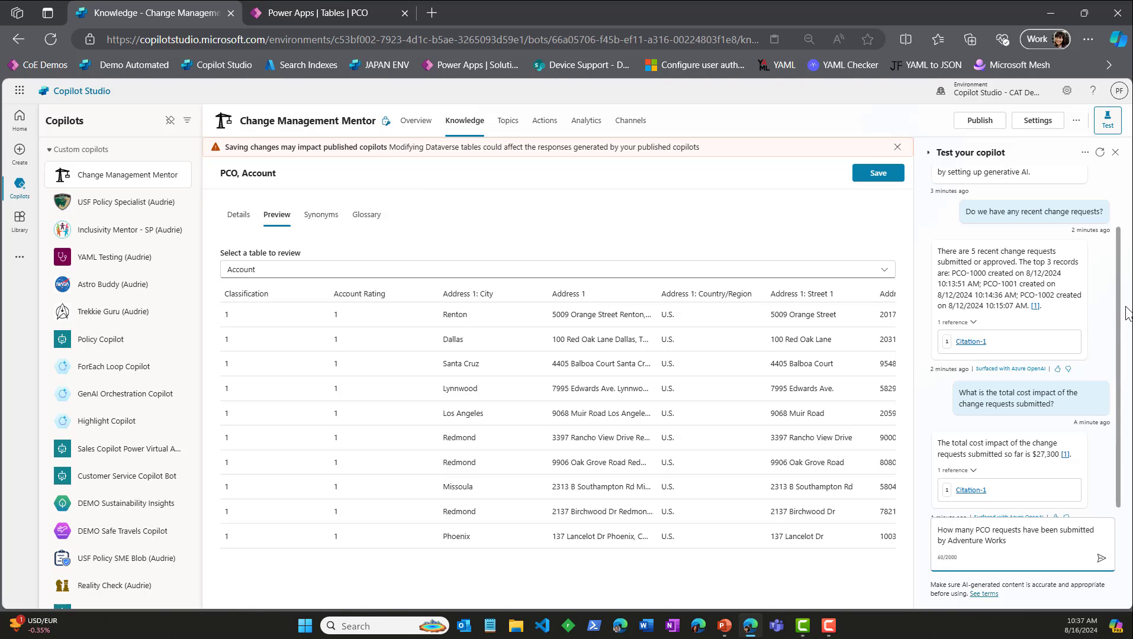
Step: Set the browser page zoom to 100%
{"action": "left_click", "coordinate": [1088, 39]}
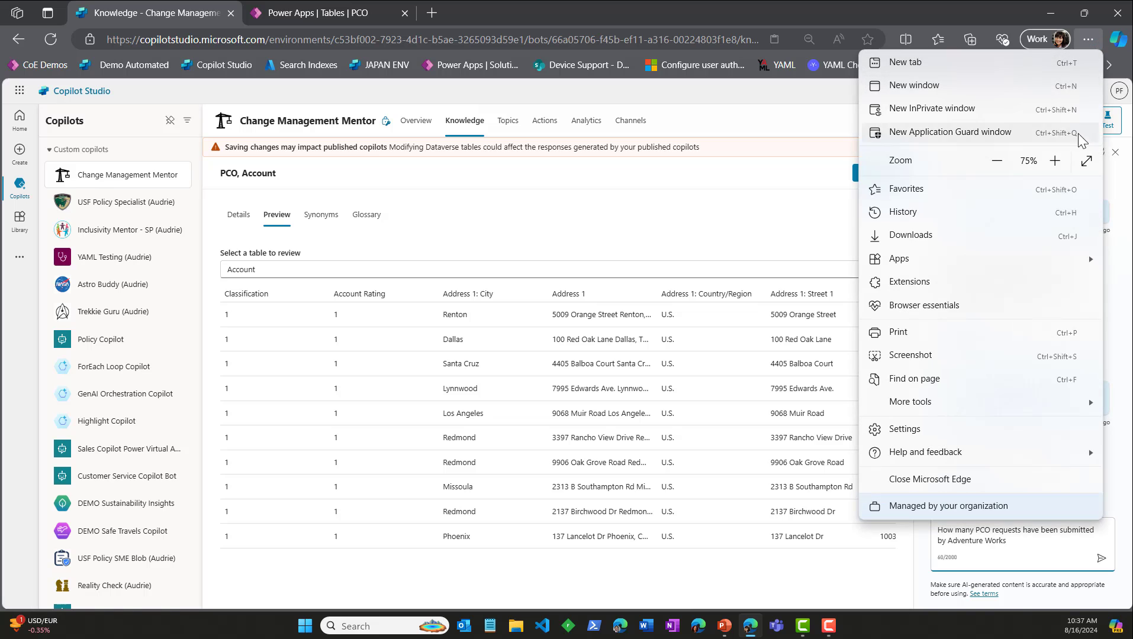
{"action": "left_click", "coordinate": [1059, 161]}
{"action": "left_click", "coordinate": [1059, 161]}
{"action": "left_click", "coordinate": [1059, 161]}
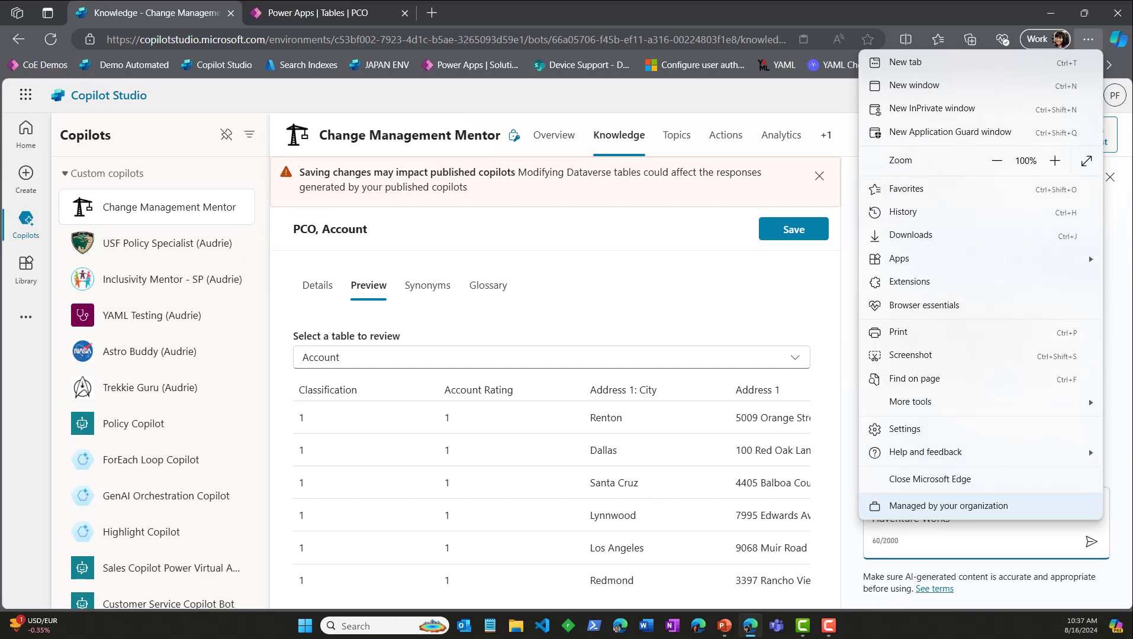
{"action": "left_click", "coordinate": [1128, 455]}
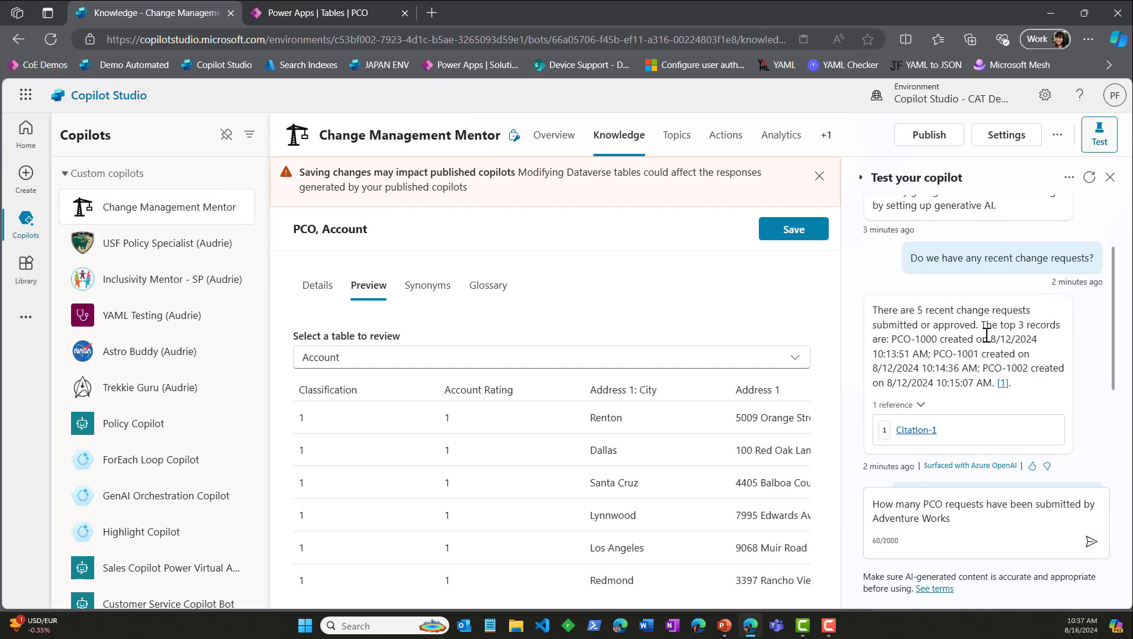
Step: End the Adventure Works question with a question mark, send it, and check the answer against the PCO table's Account column in Power Apps
{"action": "scroll", "coordinate": [987, 335], "scroll_direction": "up", "scroll_amount": 2}
{"action": "scroll", "coordinate": [987, 335], "scroll_direction": "down", "scroll_amount": 5}
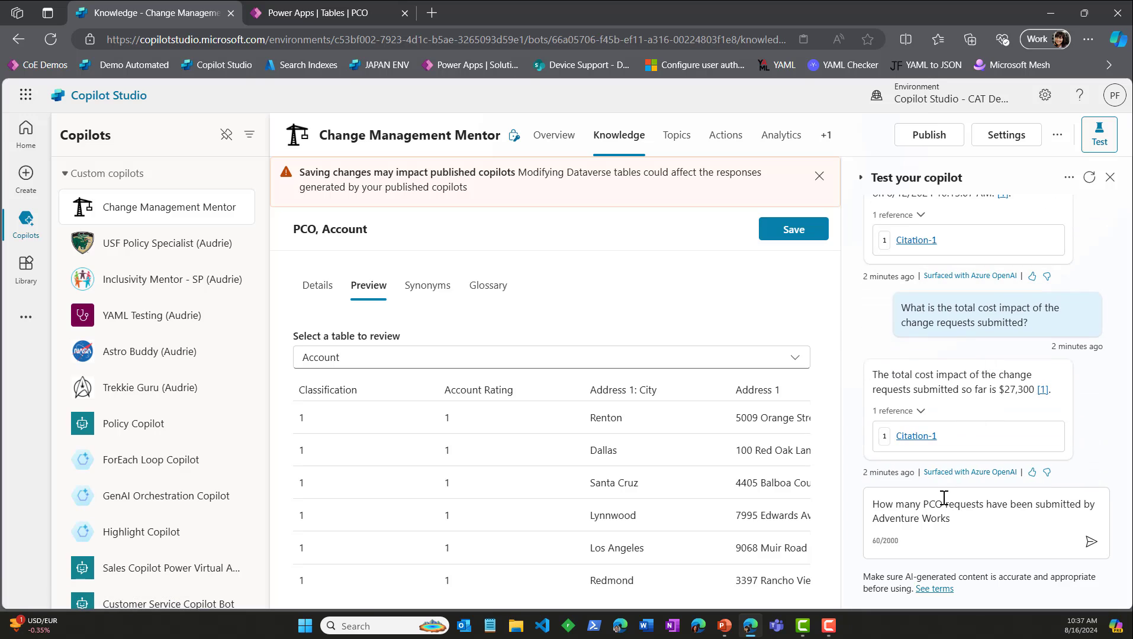
{"action": "left_click", "coordinate": [965, 521]}
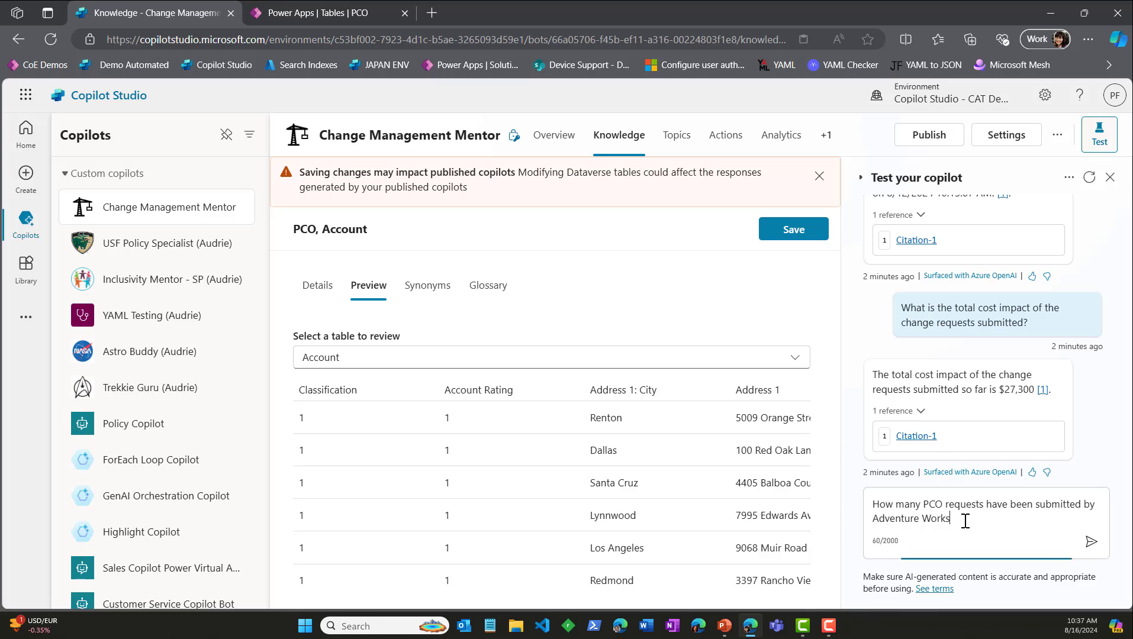
{"action": "type", "text": "?"}
{"action": "key", "text": "Return"}
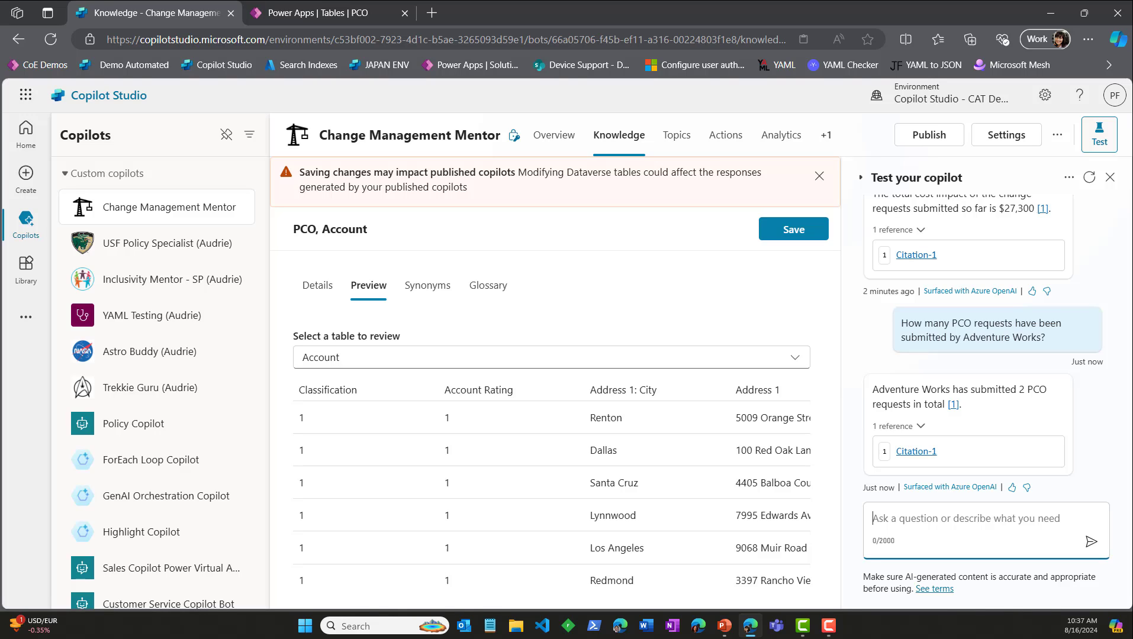
{"action": "left_click", "coordinate": [315, 13]}
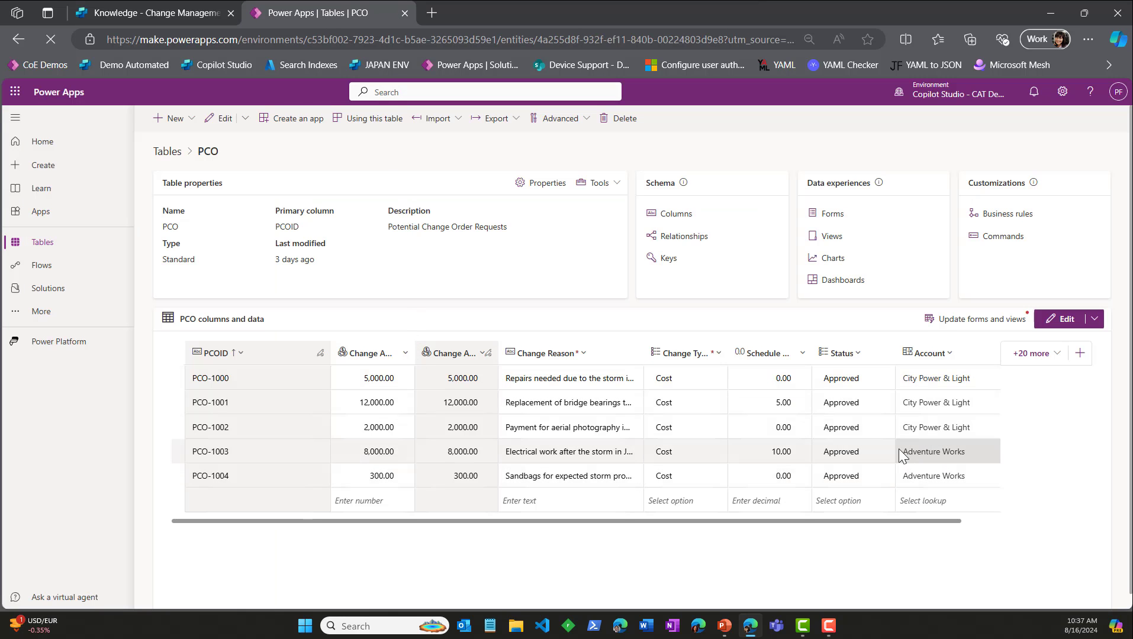
{"action": "left_click", "coordinate": [180, 8]}
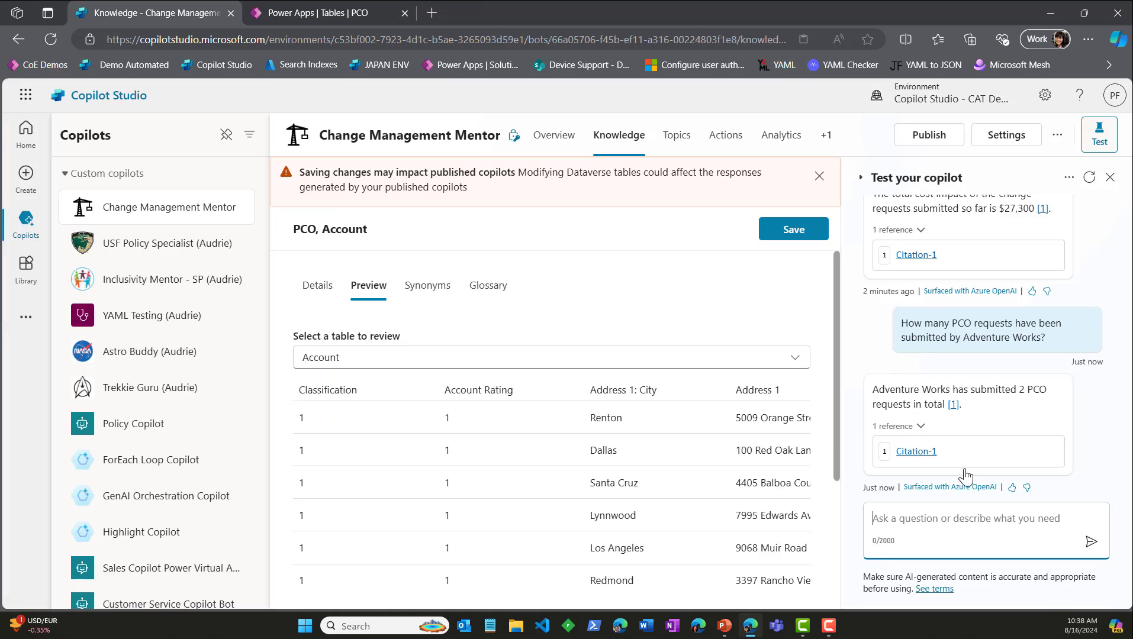
Step: Ask the test copilot "Could you please list the 2 change requests submit by Adventure Works?"
{"action": "type", "text": "C"}
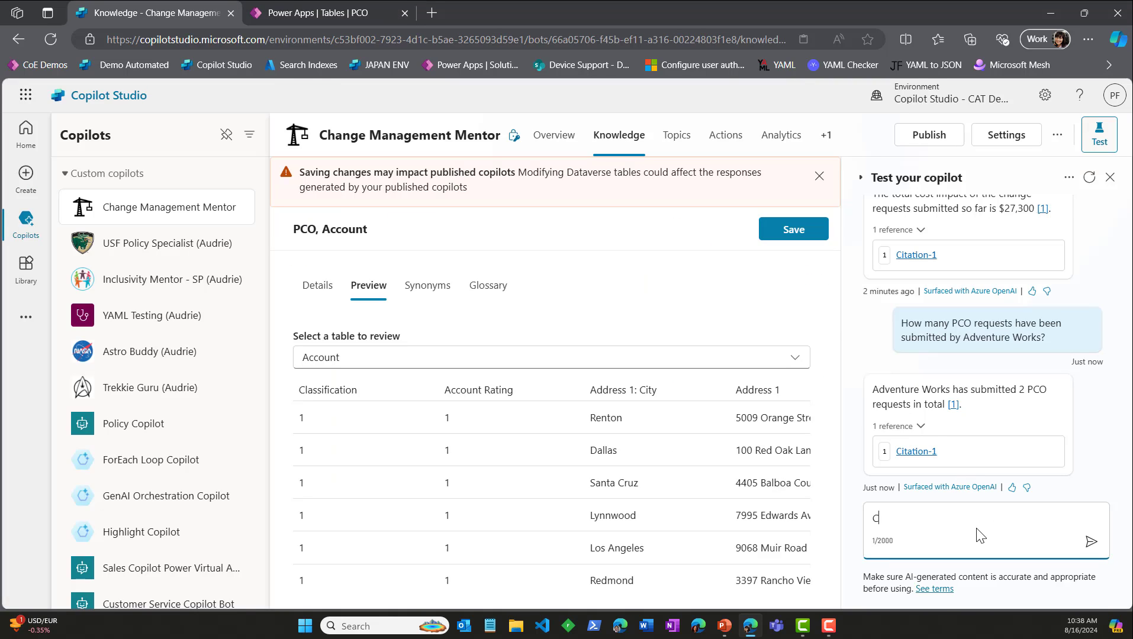
{"action": "type", "text": "ould you please list the 2 PCO requrest"}
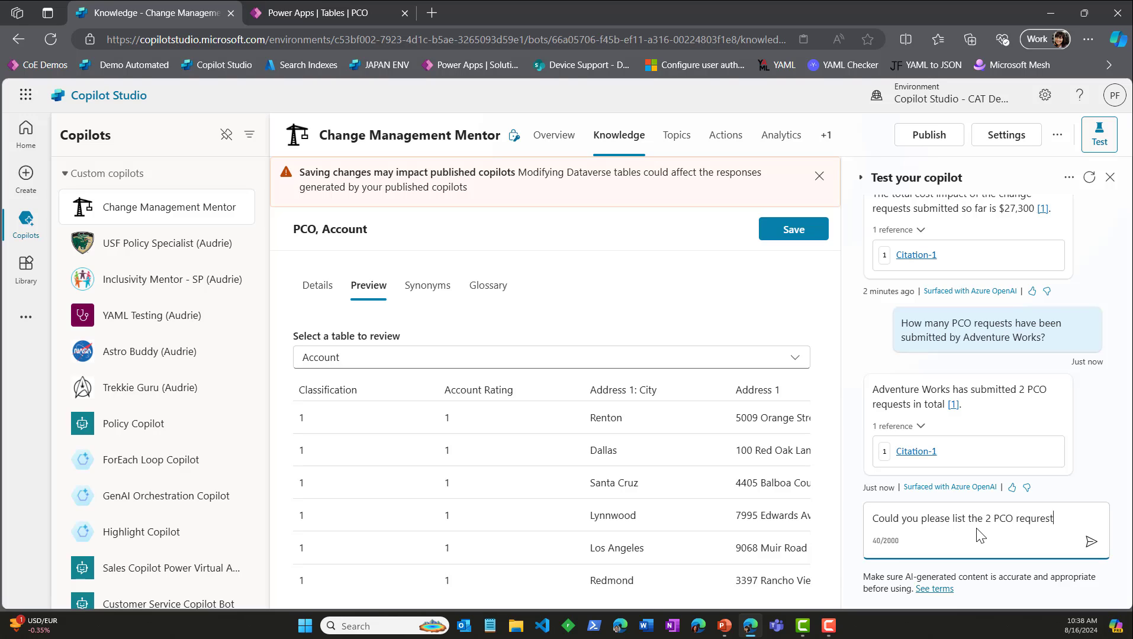
{"action": "key", "text": "BackSpace"}
{"action": "key", "text": "BackSpace"}
{"action": "key", "text": "BackSpace"}
{"action": "key", "text": "BackSpace"}
{"action": "key", "text": "BackSpace"}
{"action": "key", "text": "BackSpace"}
{"action": "key", "text": "BackSpace"}
{"action": "key", "text": "BackSpace"}
{"action": "key", "text": "BackSpace"}
{"action": "key", "text": "BackSpace"}
{"action": "key", "text": "BackSpace"}
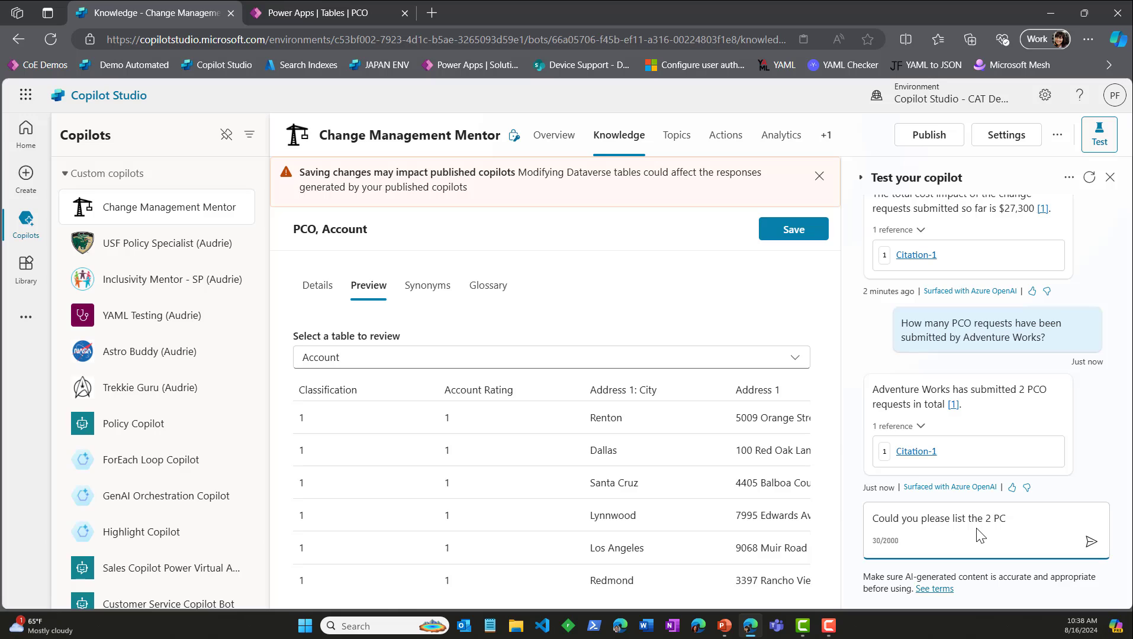
{"action": "type", "text": "change requests submi"}
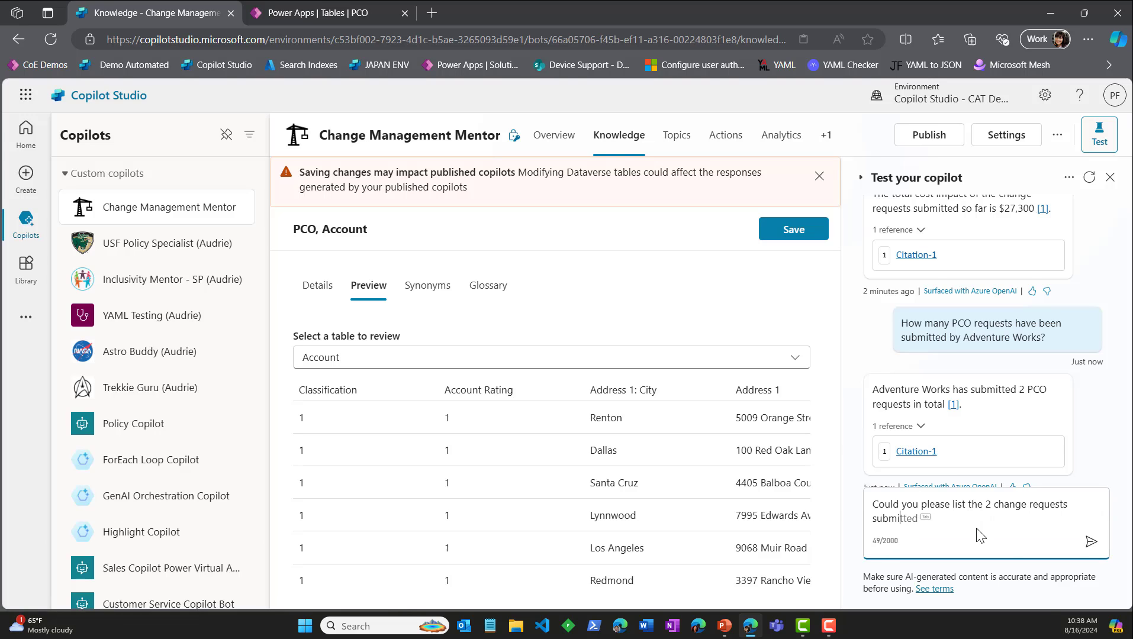
{"action": "type", "text": "t by Ad"}
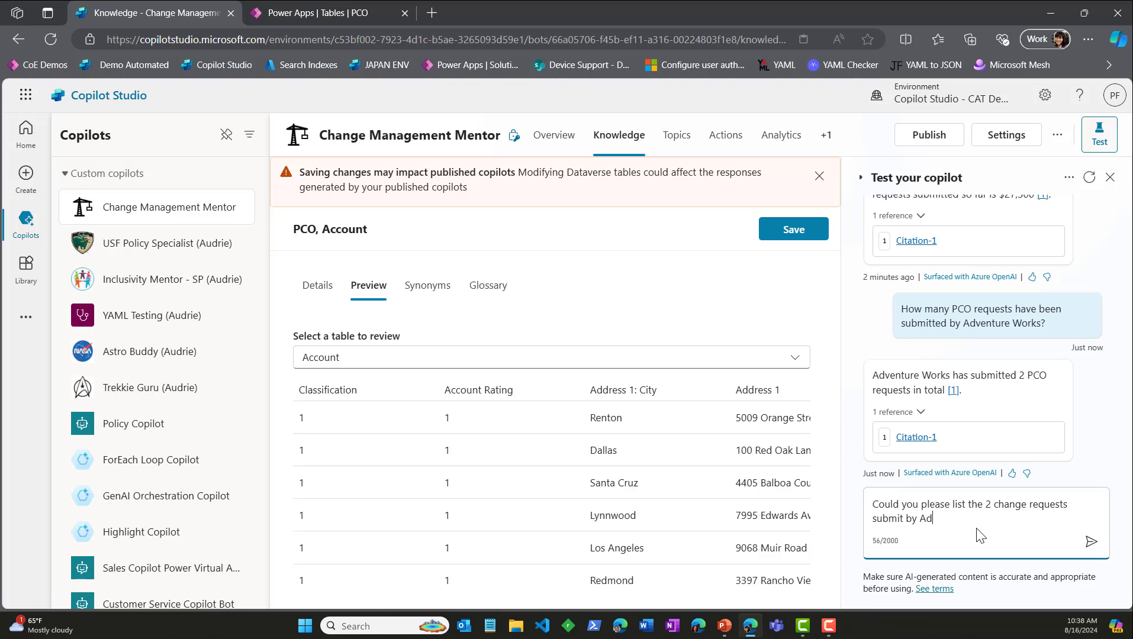
{"action": "type", "text": "venture Works?"}
{"action": "key", "text": "Return"}
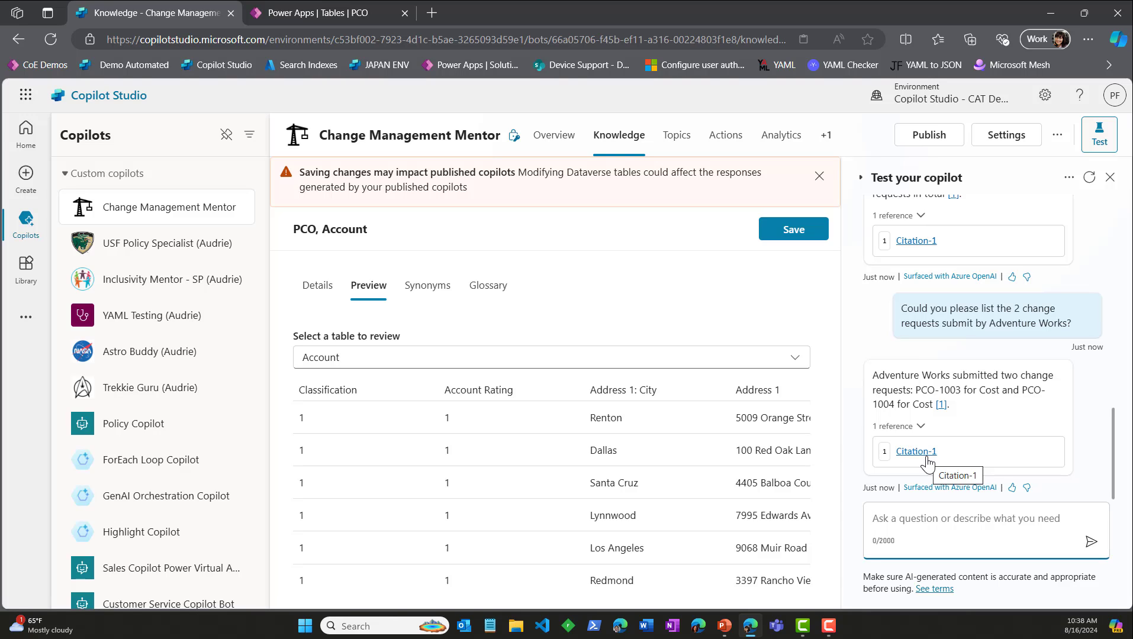
Step: Open the Conversational boosting system topic at its Create generative answers node
{"action": "left_click", "coordinate": [687, 140]}
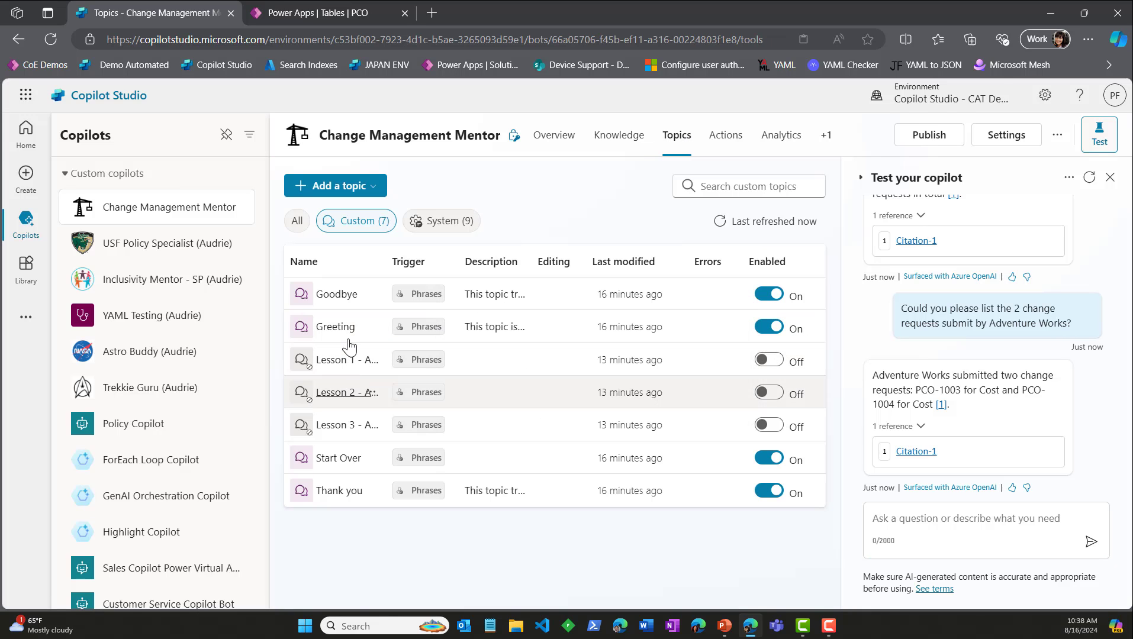
{"action": "left_click", "coordinate": [441, 221]}
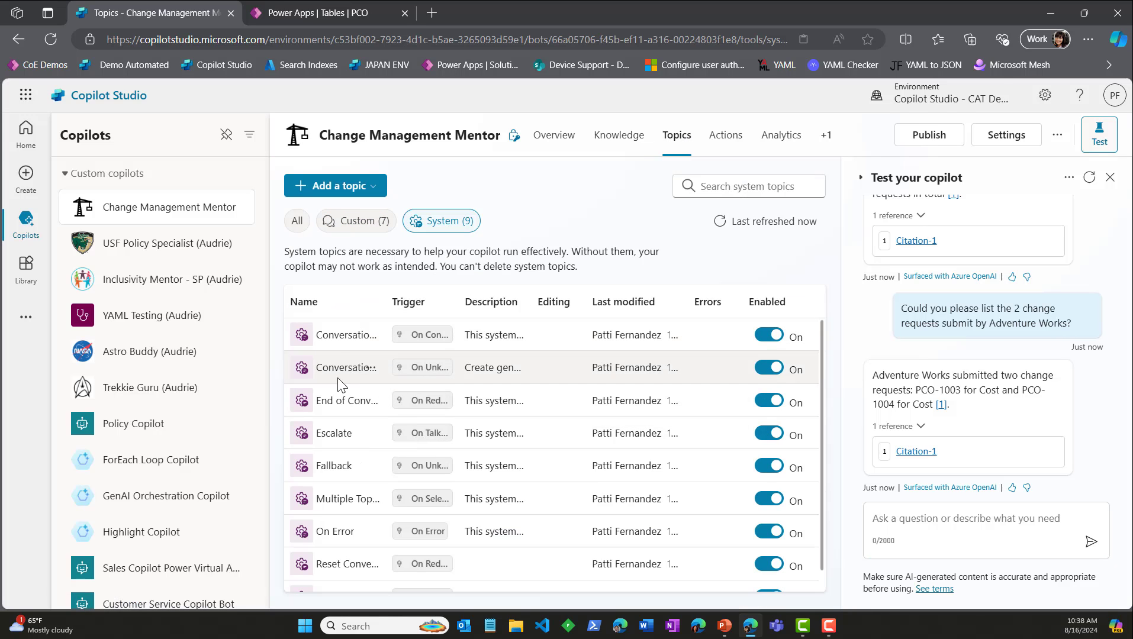
{"action": "left_click", "coordinate": [329, 365]}
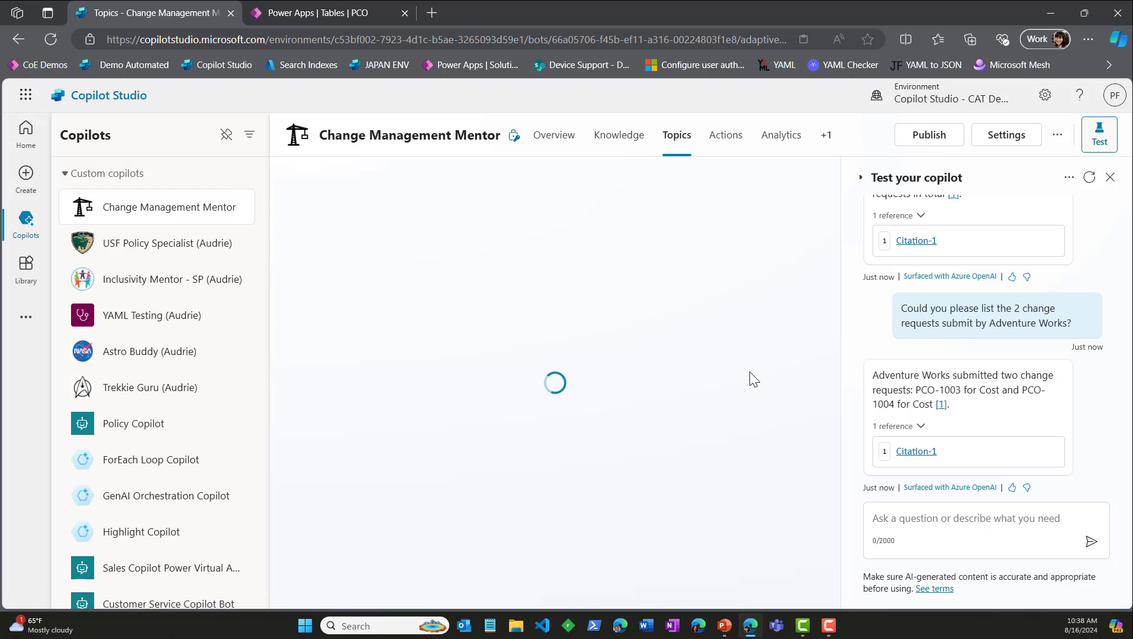
{"action": "scroll", "coordinate": [662, 433], "scroll_direction": "down", "scroll_amount": 3}
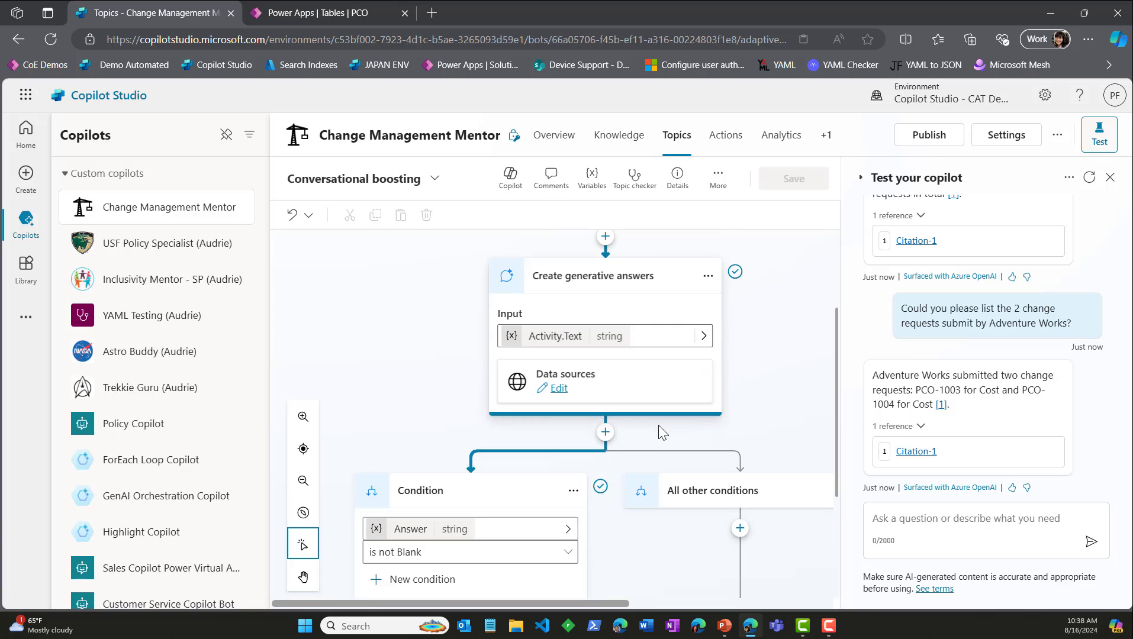
Step: Review the properties of the Create generative answers node and the topic's condition flow
{"action": "left_click", "coordinate": [560, 389]}
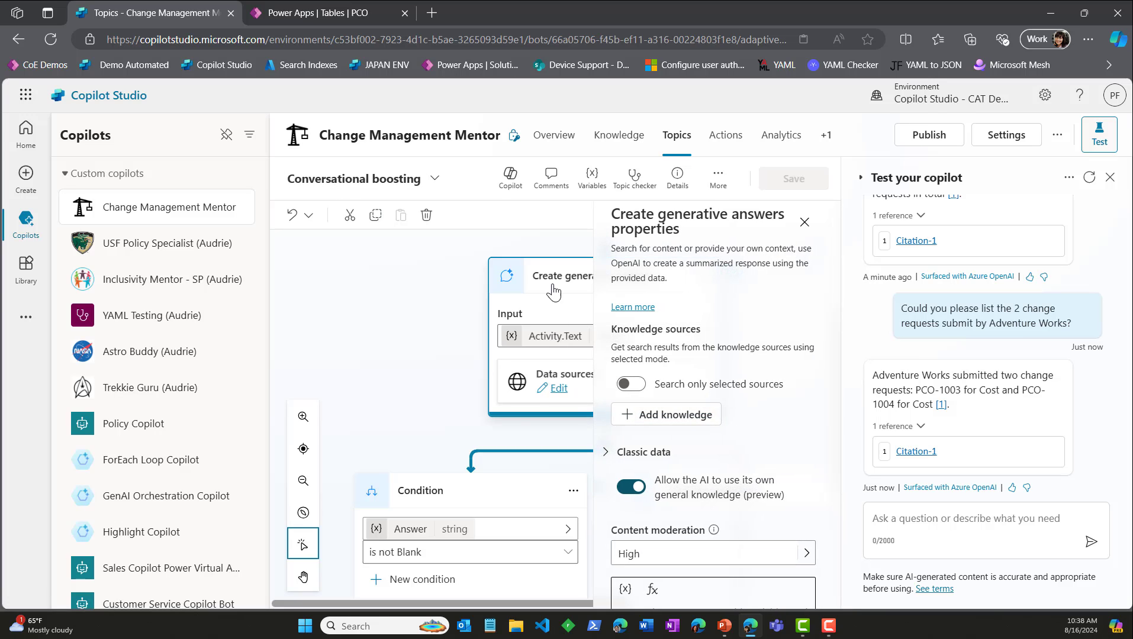
{"action": "left_click", "coordinate": [804, 222]}
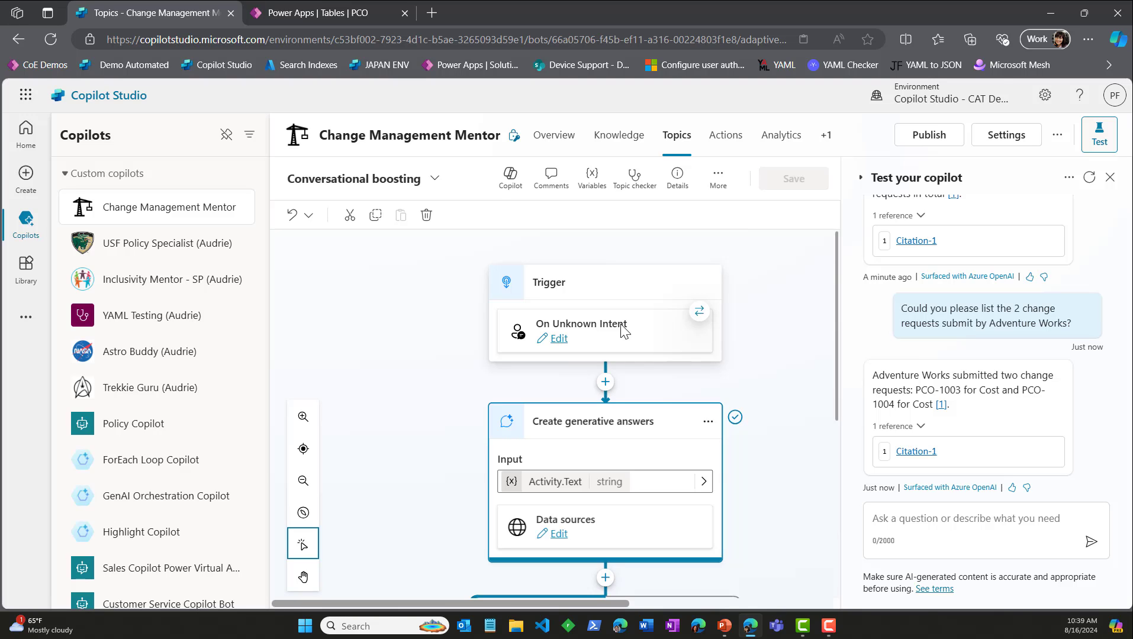
{"action": "scroll", "coordinate": [638, 320], "scroll_direction": "down", "scroll_amount": 5}
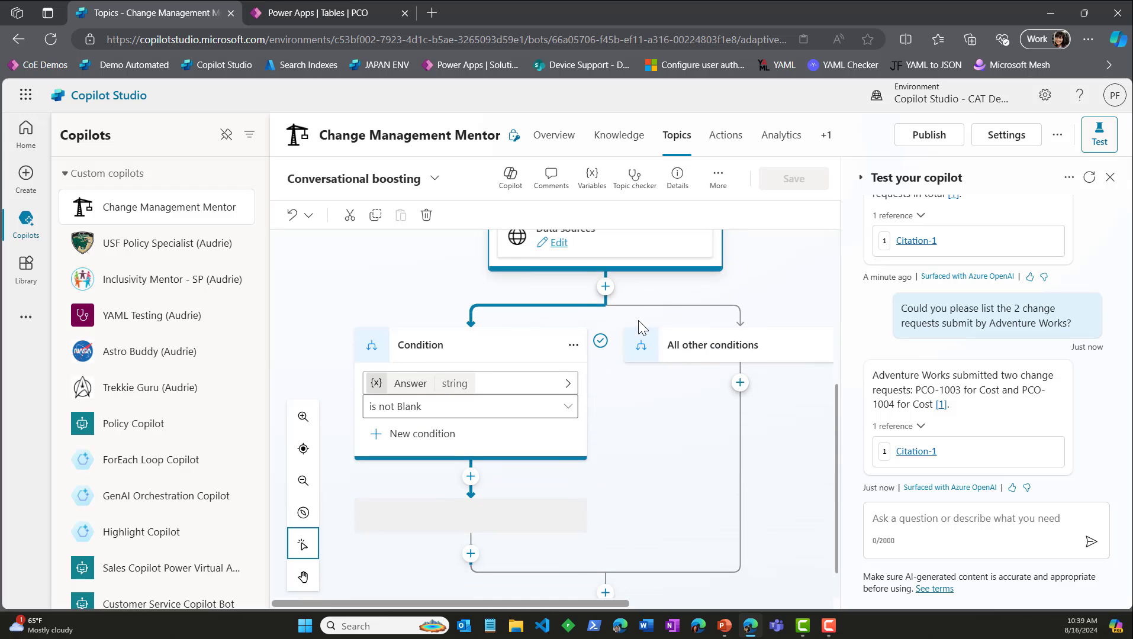
{"action": "scroll", "coordinate": [622, 334], "scroll_direction": "up", "scroll_amount": 1}
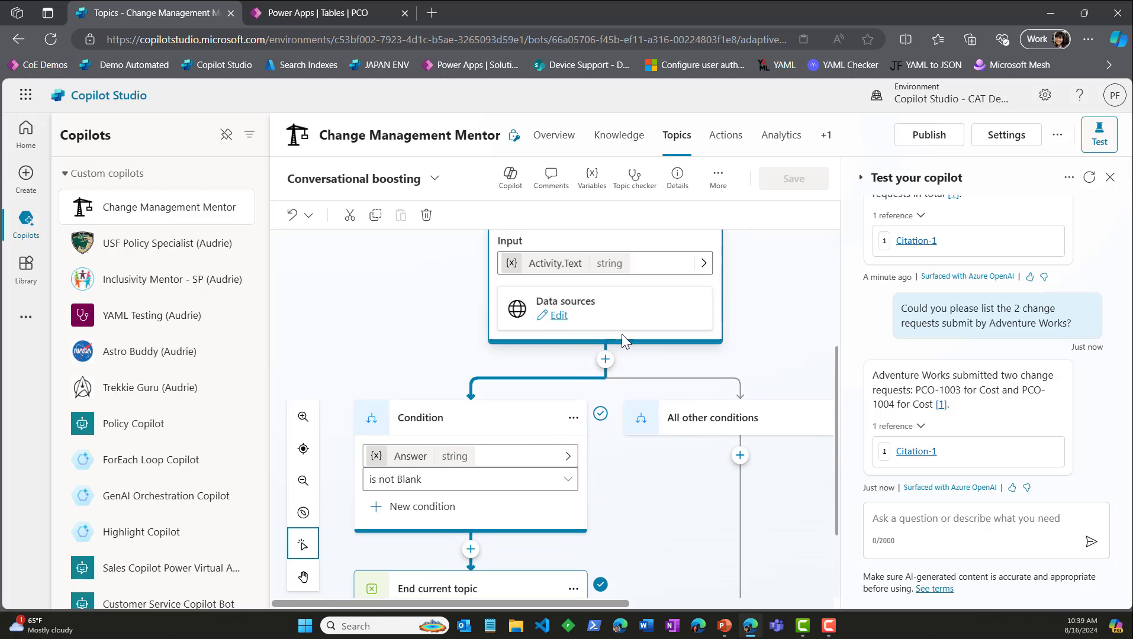
Step: Start the generative answers node's custom prompt with "Please" and set its content moderation to Medium
{"action": "left_click", "coordinate": [558, 317]}
{"action": "scroll", "coordinate": [822, 439], "scroll_direction": "down", "scroll_amount": 3}
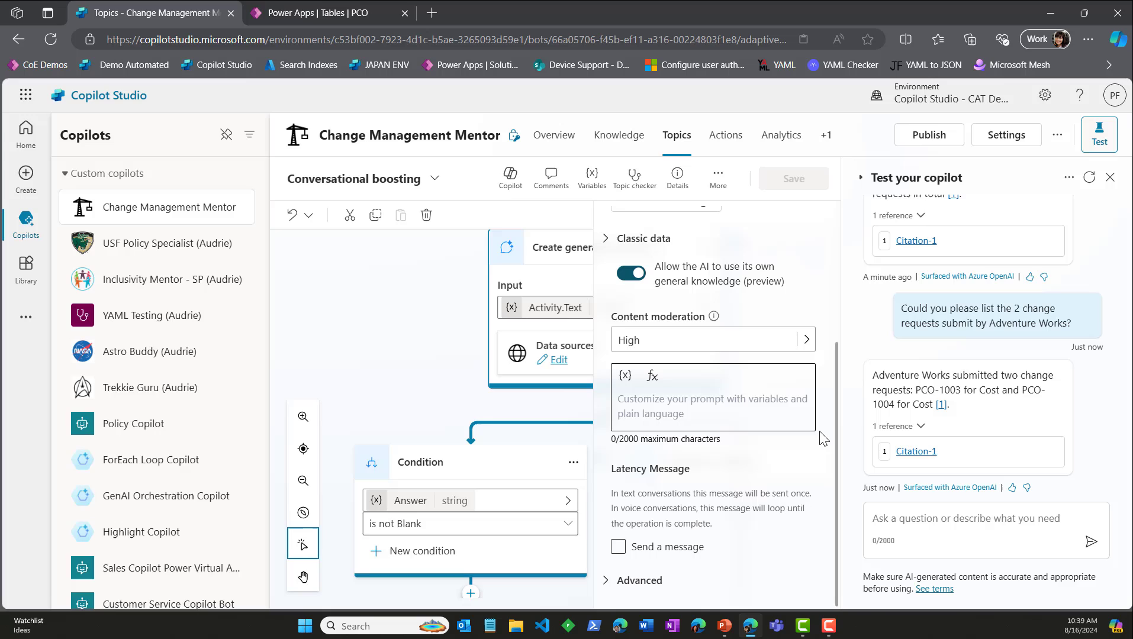
{"action": "left_click", "coordinate": [657, 379]}
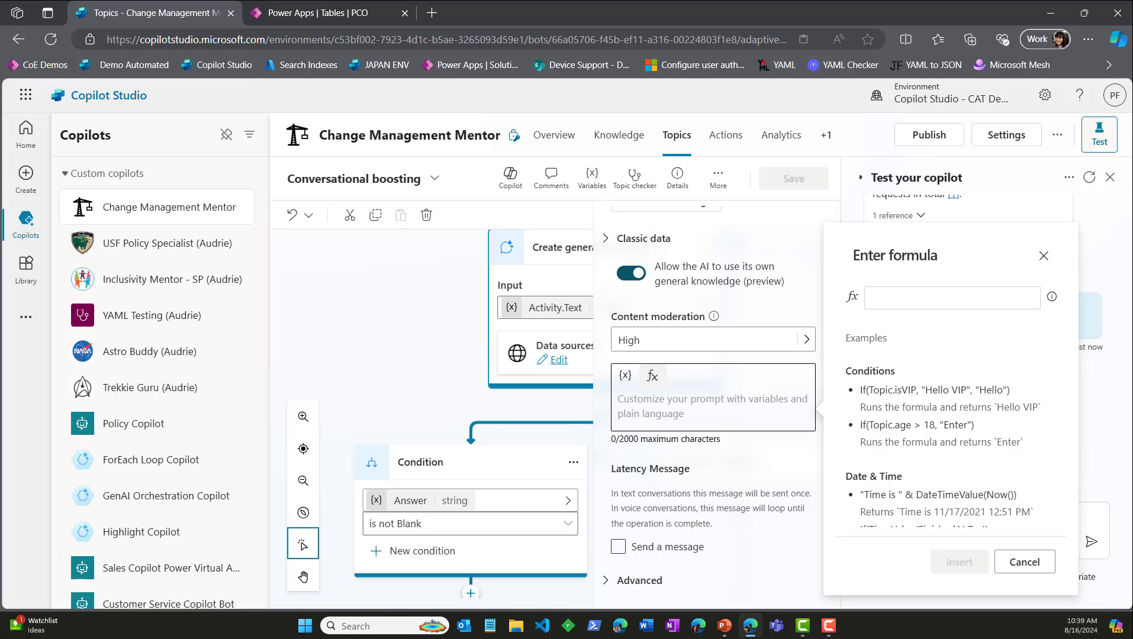
{"action": "left_click", "coordinate": [1024, 562]}
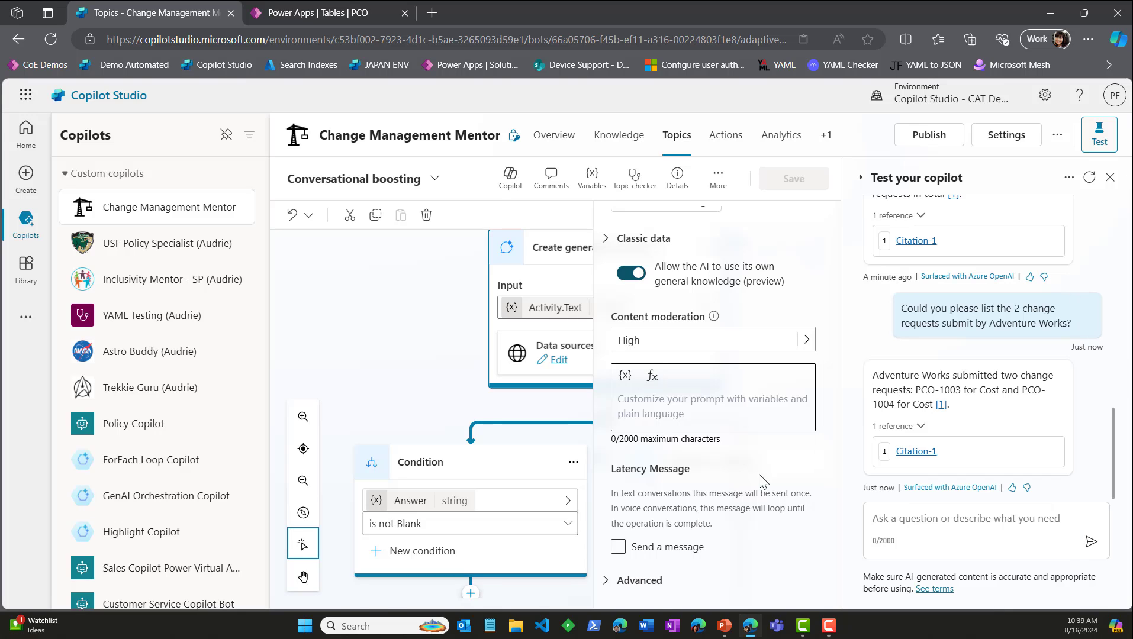
{"action": "left_click", "coordinate": [655, 398]}
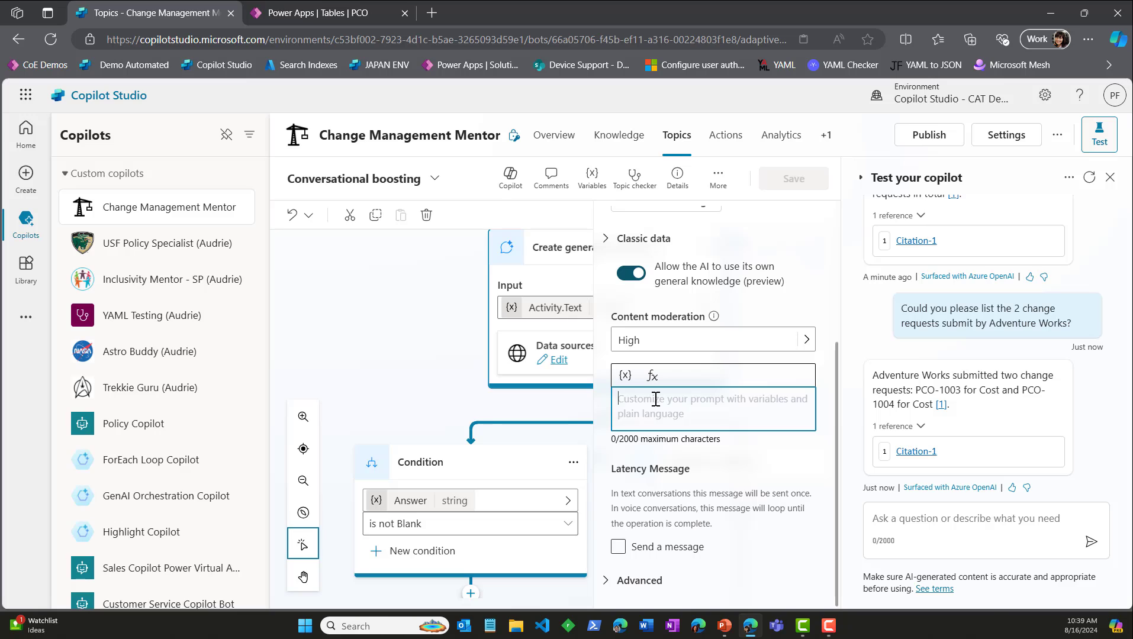
{"action": "type", "text": "Please"}
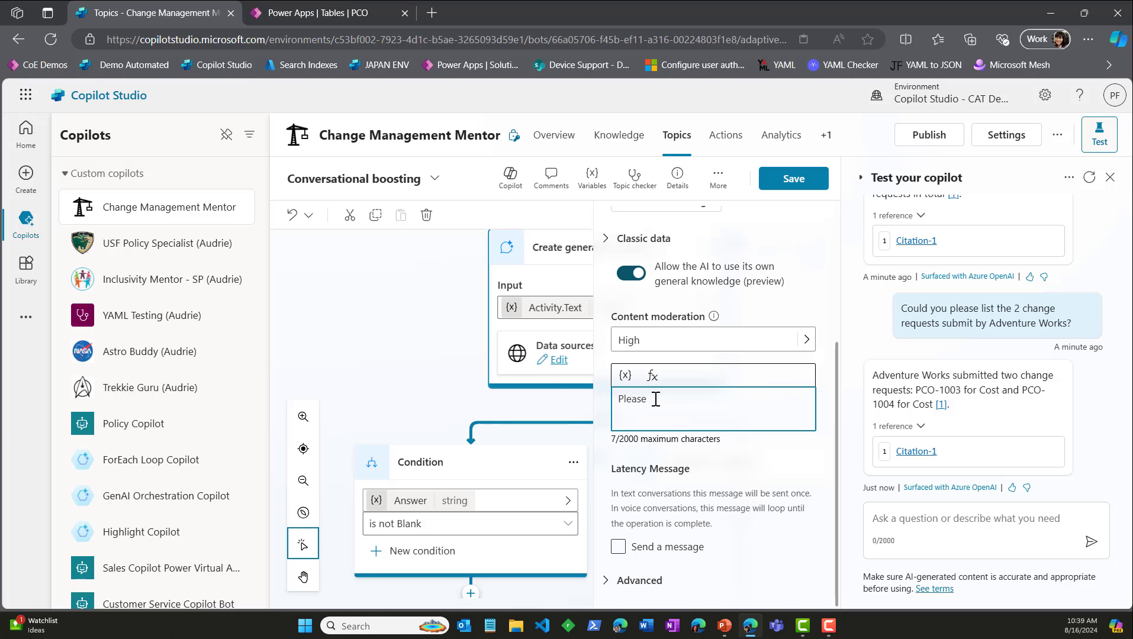
{"action": "left_click", "coordinate": [808, 339]}
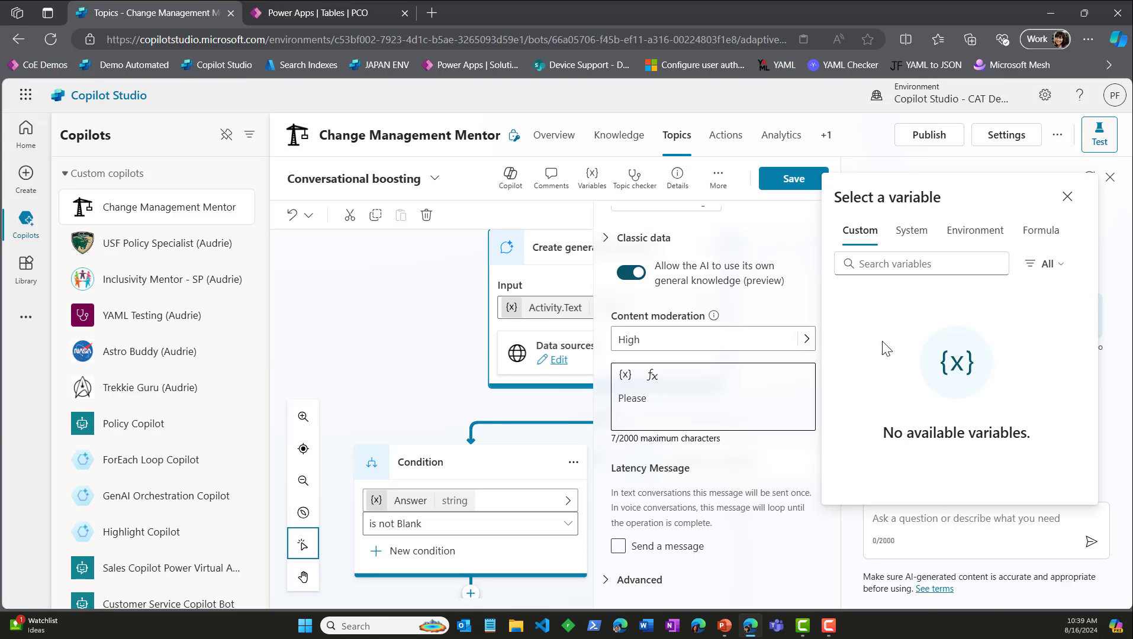
{"action": "left_click", "coordinate": [742, 339]}
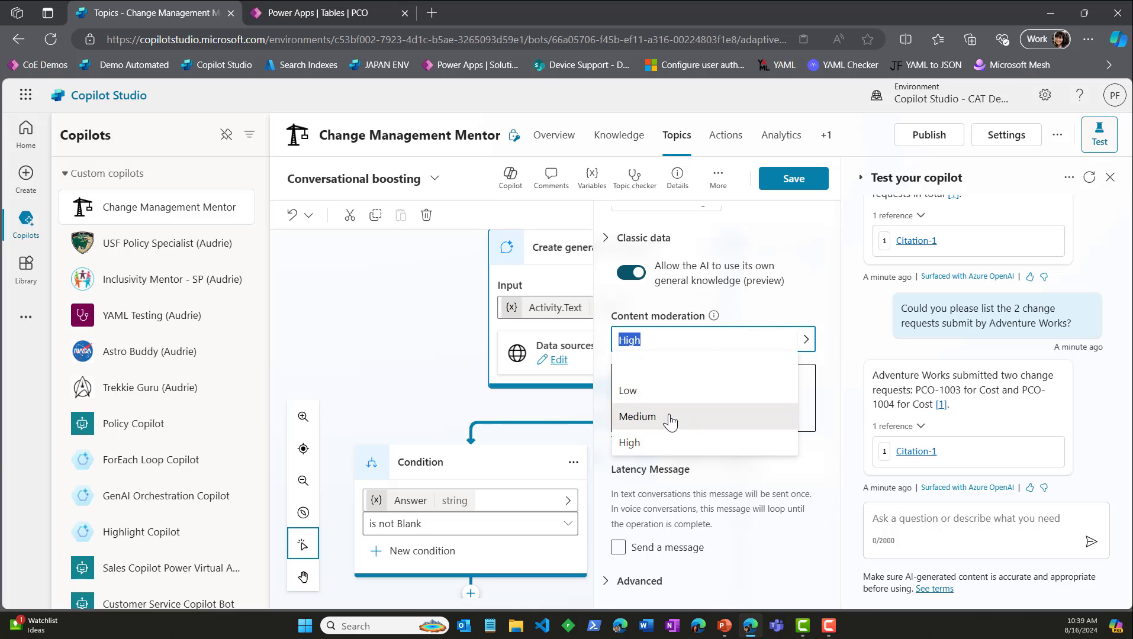
{"action": "left_click", "coordinate": [638, 417]}
Step: Complete the custom prompt's first sentence as "Please use a bulleted list format for any inquiries related to table records."
{"action": "left_click", "coordinate": [675, 394]}
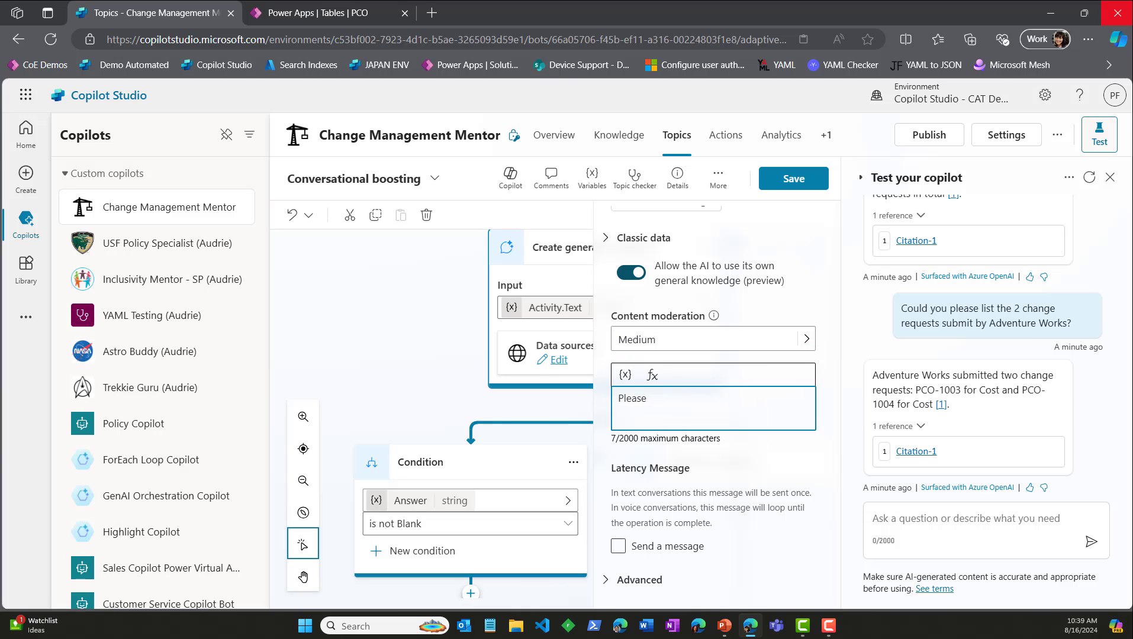
{"action": "type", "text": "use a b"}
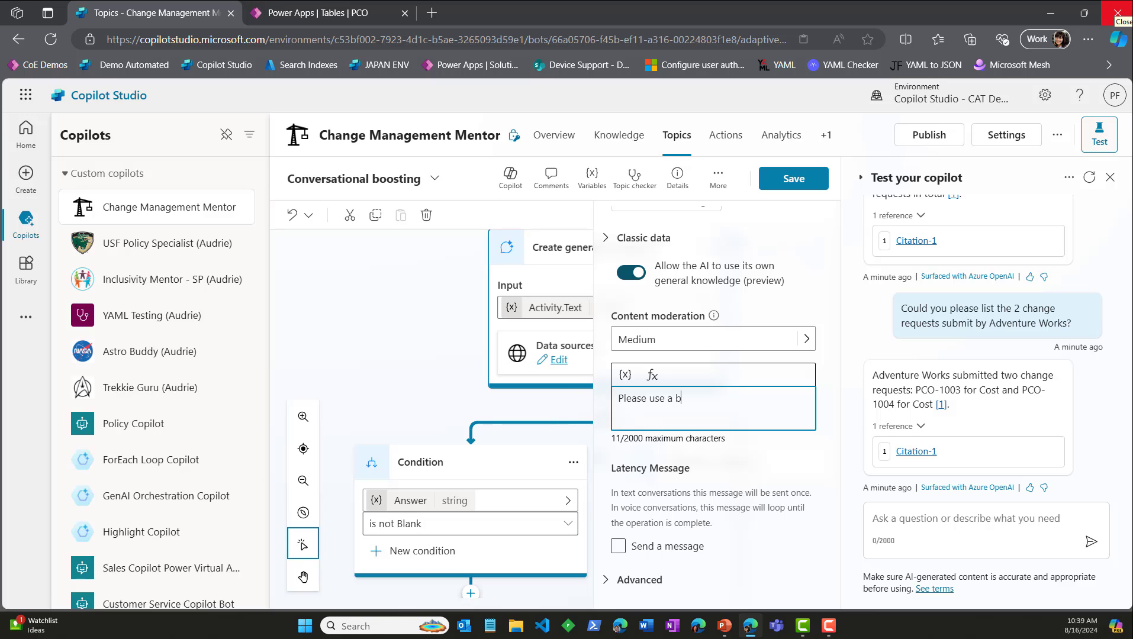
{"action": "type", "text": "ulleted list format for "}
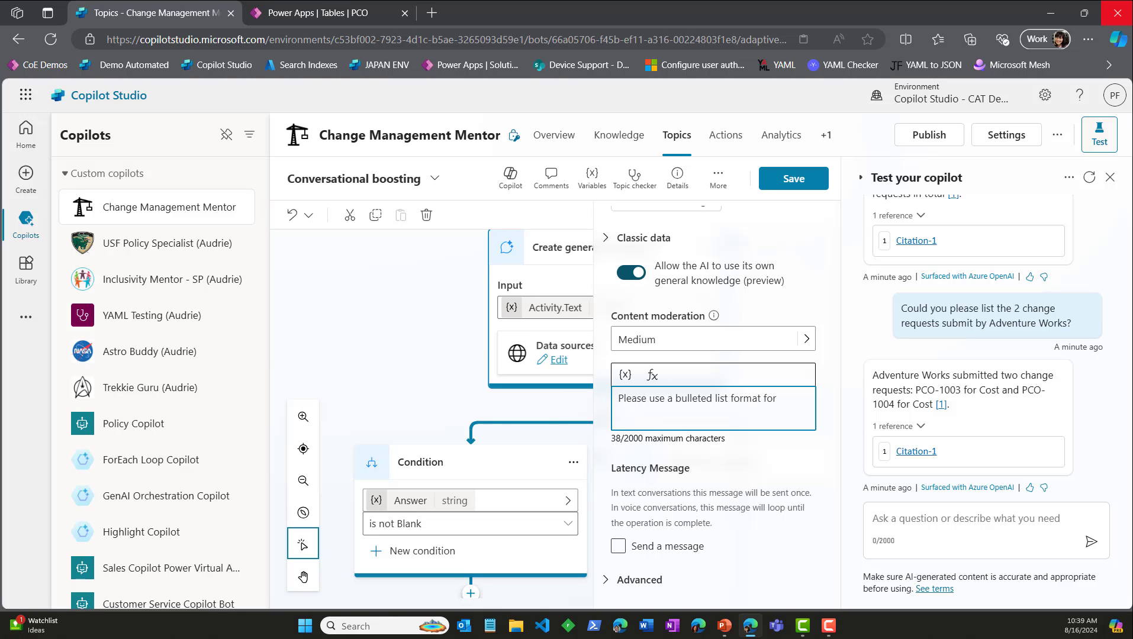
{"action": "type", "text": "any inquiries related to table records."}
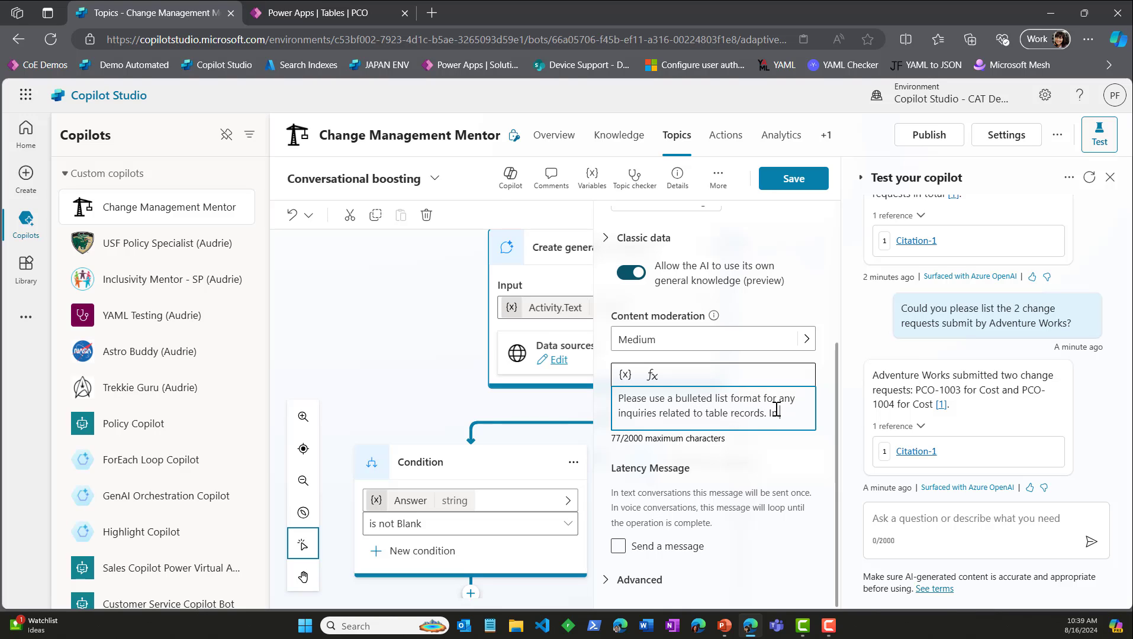
Step: Add "In the list show the Account, the Cost Impact, and the Description." to the custom prompt and save the topic
{"action": "type", "text": "In the list show th"}
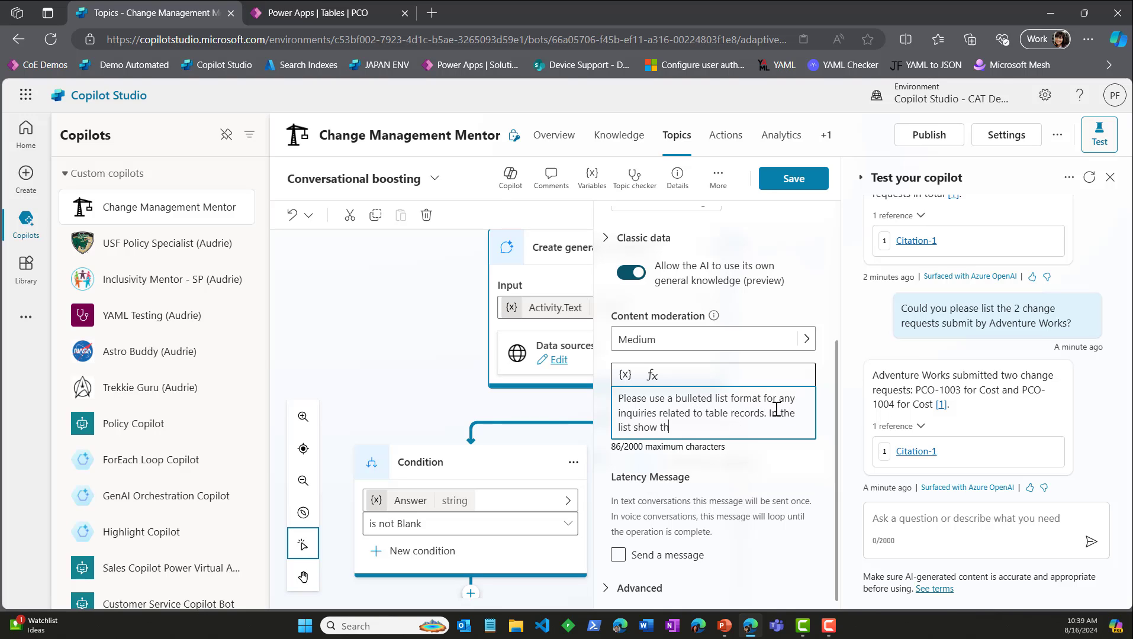
{"action": "type", "text": "e Account, "}
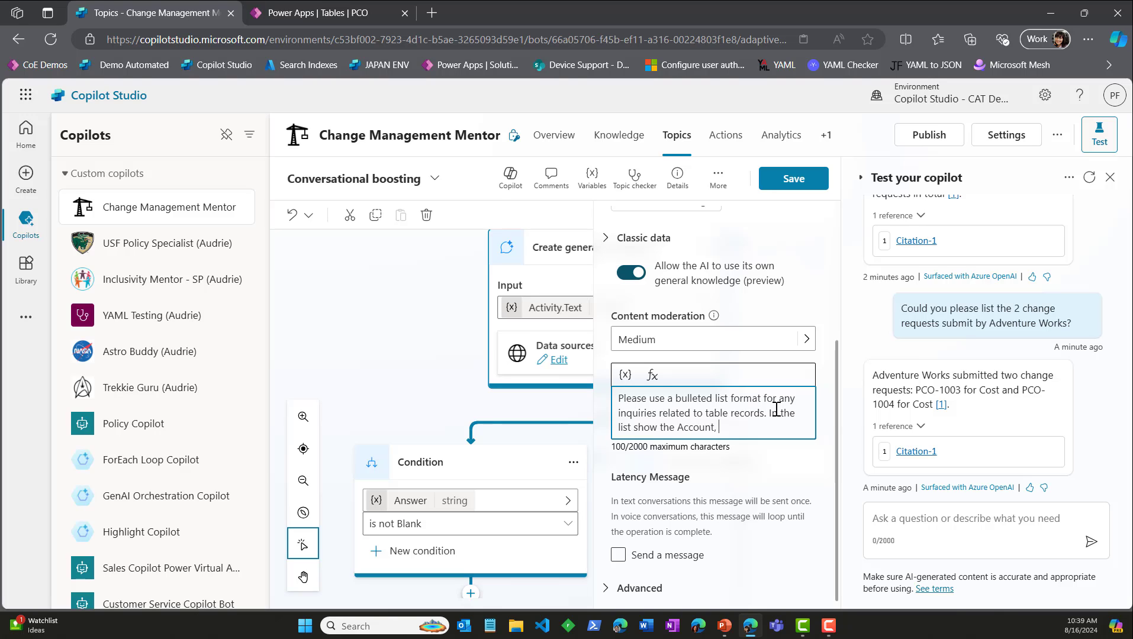
{"action": "type", "text": "theAm"}
{"action": "key", "text": "BackSpace"}
{"action": "key", "text": "BackSpace"}
{"action": "type", "text": "Cost Impact, and"}
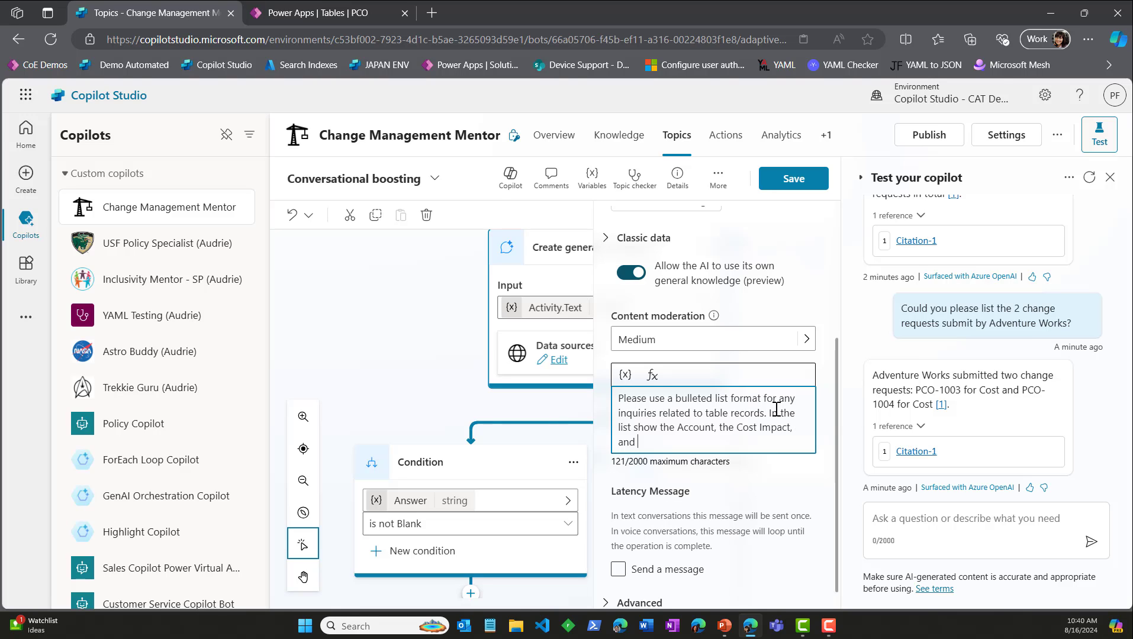
{"action": "type", "text": " the Description."}
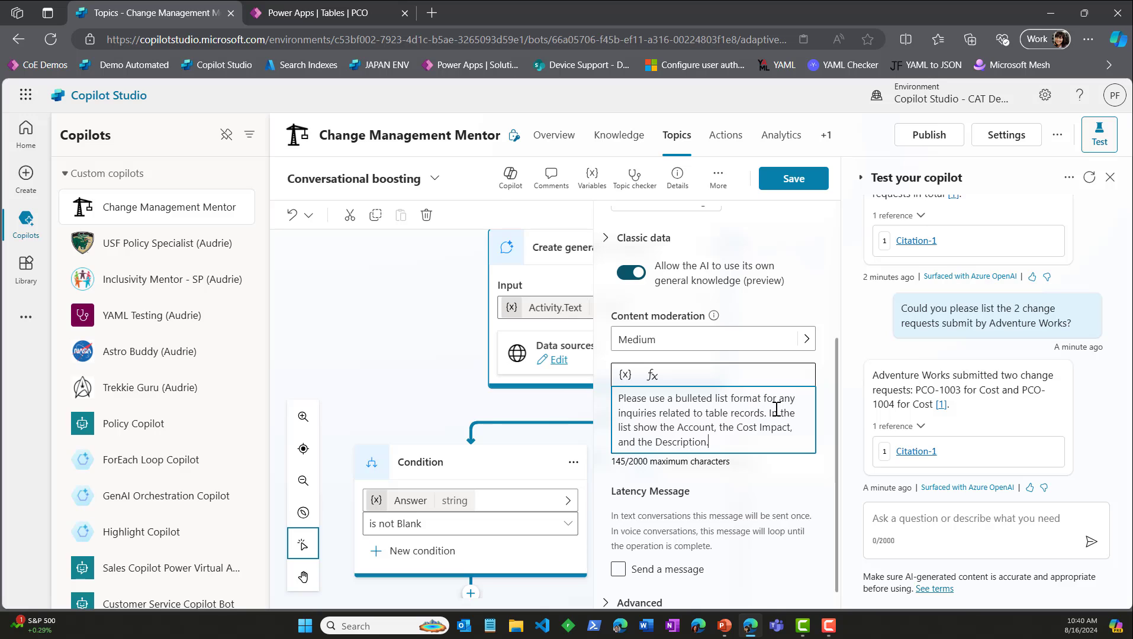
{"action": "left_click", "coordinate": [785, 188]}
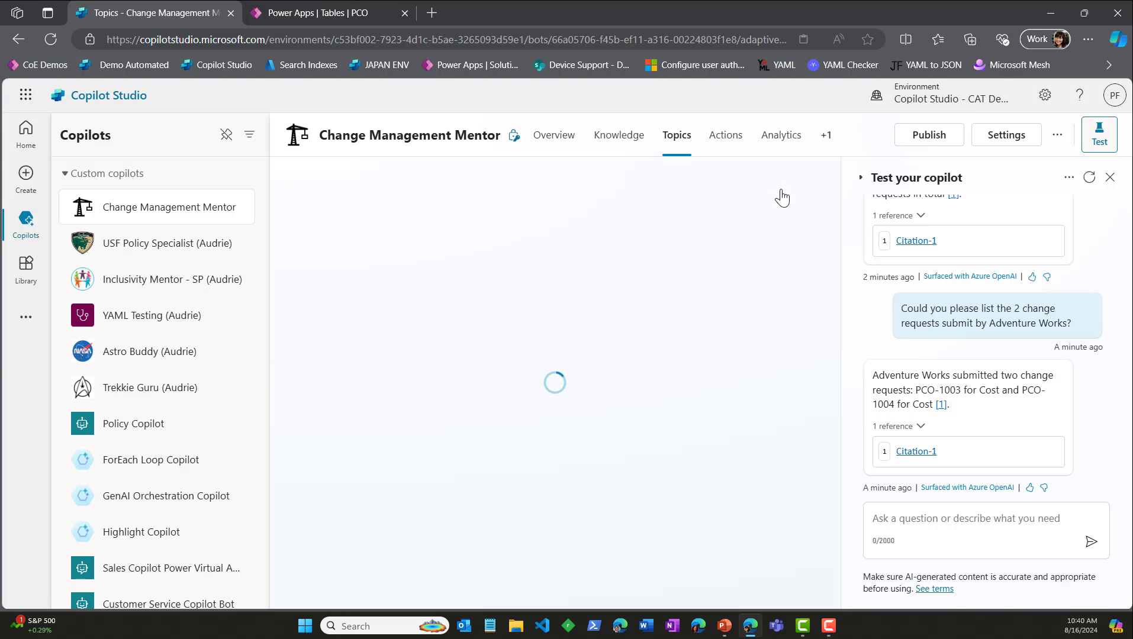
Step: Return to the copilot's overview and start a new test conversation
{"action": "left_click", "coordinate": [566, 148]}
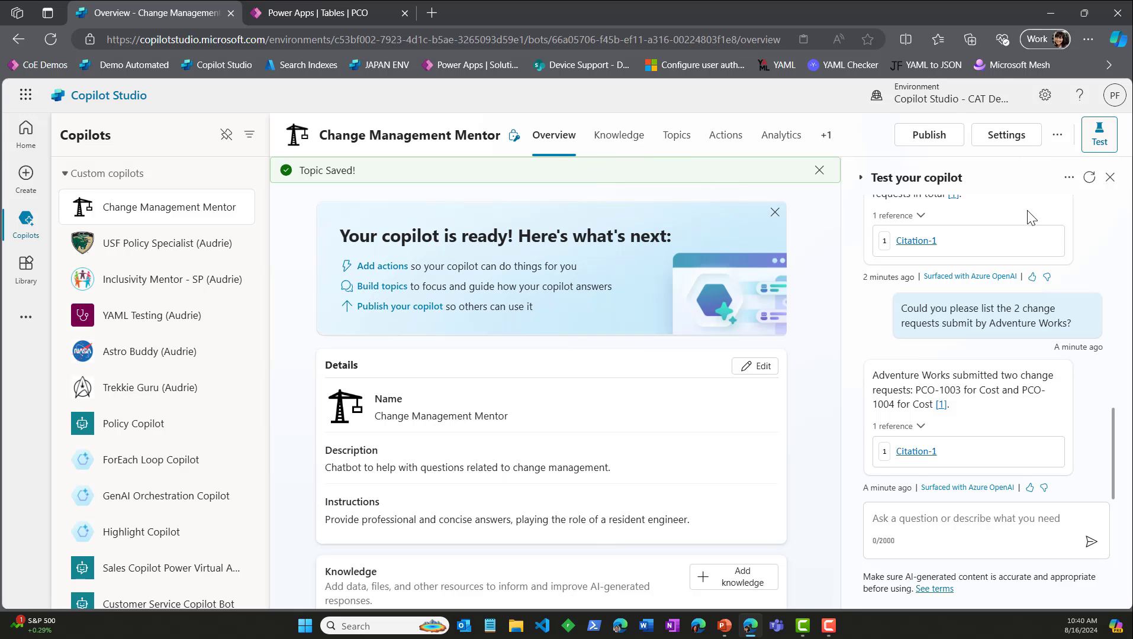
{"action": "left_click", "coordinate": [1090, 177]}
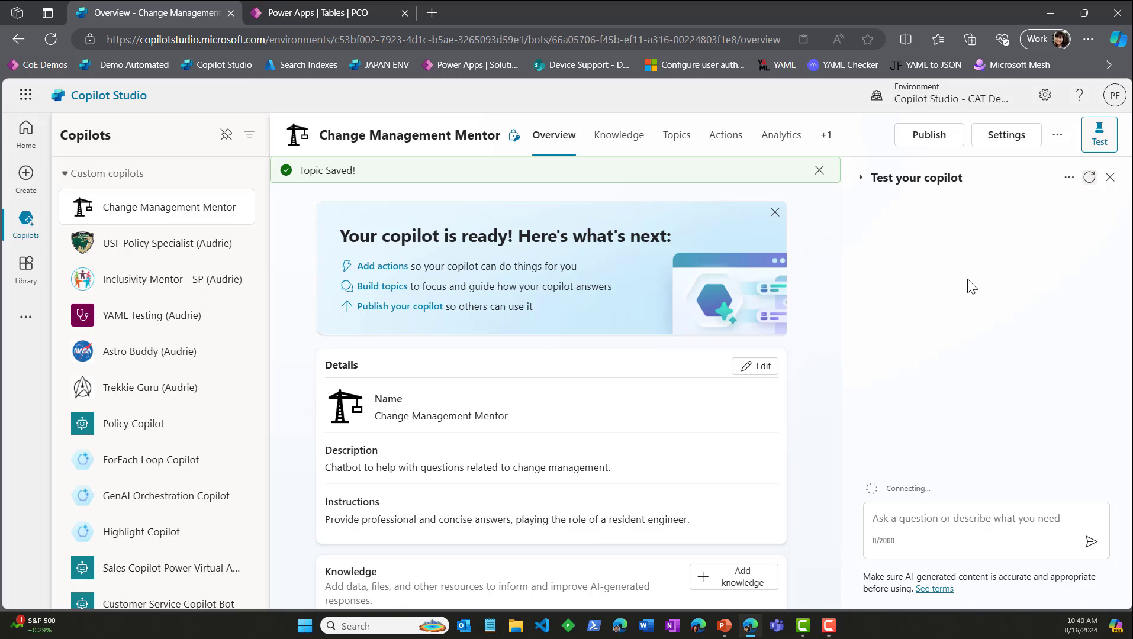
{"action": "left_click", "coordinate": [882, 522]}
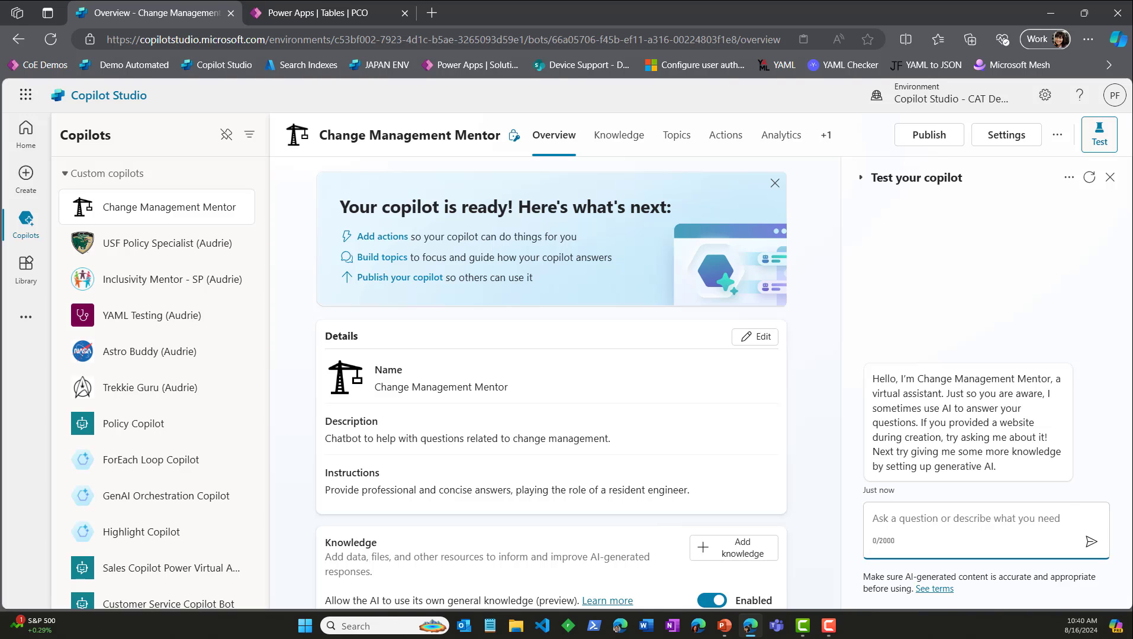
Step: Ask the test copilot "Can you list the PCO requests that have been submitted by Adventure Works?"
{"action": "type", "text": "Do we have"}
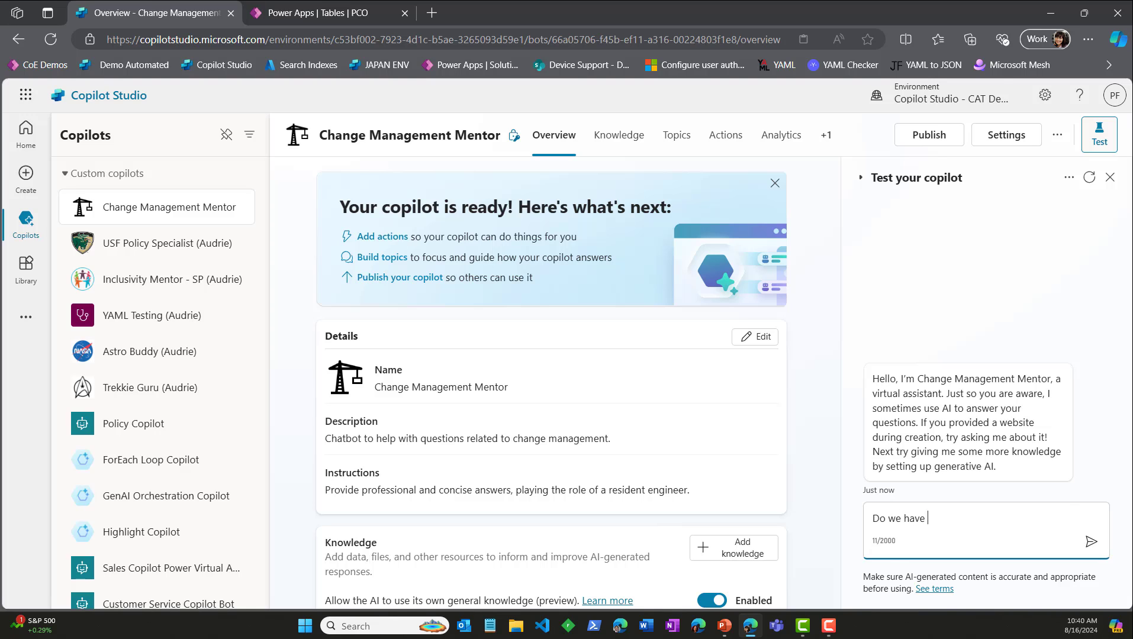
{"action": "key", "text": "BackSpace"}
{"action": "key", "text": "BackSpace"}
{"action": "key", "text": "BackSpace"}
{"action": "key", "text": "BackSpace"}
{"action": "key", "text": "BackSpace"}
{"action": "key", "text": "BackSpace"}
{"action": "key", "text": "BackSpace"}
{"action": "key", "text": "BackSpace"}
{"action": "key", "text": "BackSpace"}
{"action": "key", "text": "BackSpace"}
{"action": "key", "text": "BackSpace"}
{"action": "type", "text": "Can you list the PCO request"}
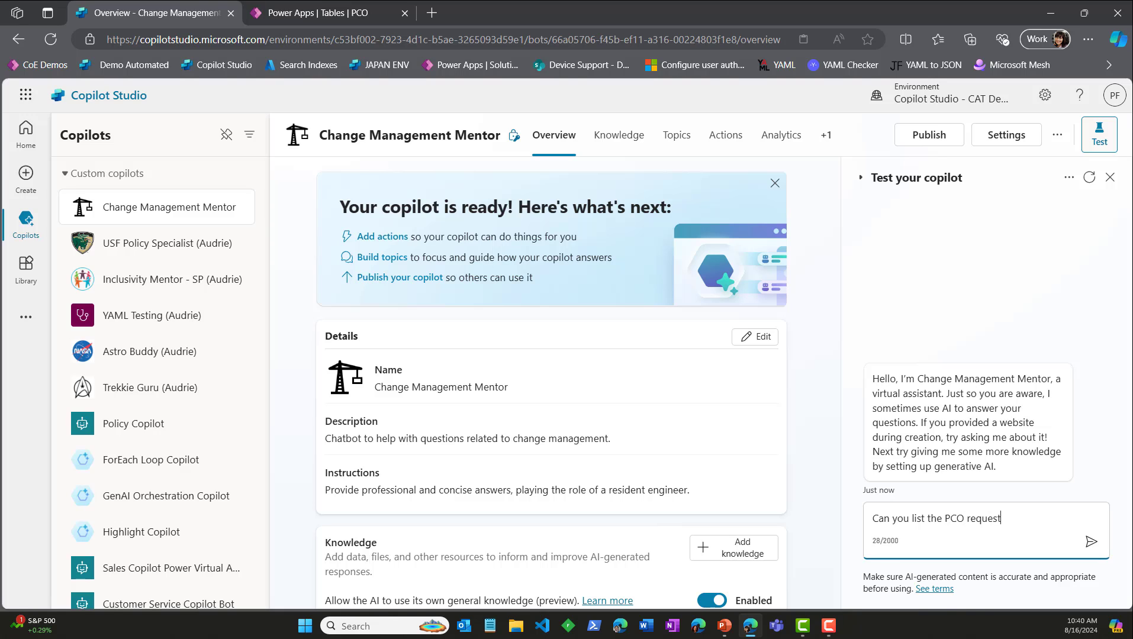
{"action": "type", "text": "s that have been submitted by A"}
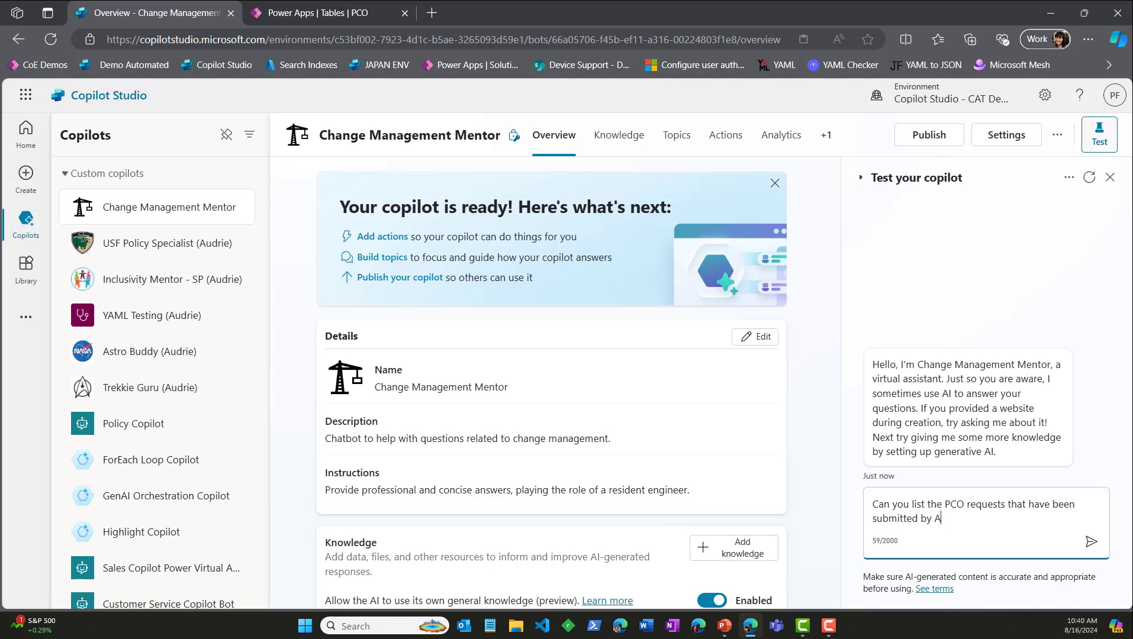
{"action": "type", "text": "dventure Works?"}
{"action": "key", "text": "Return"}
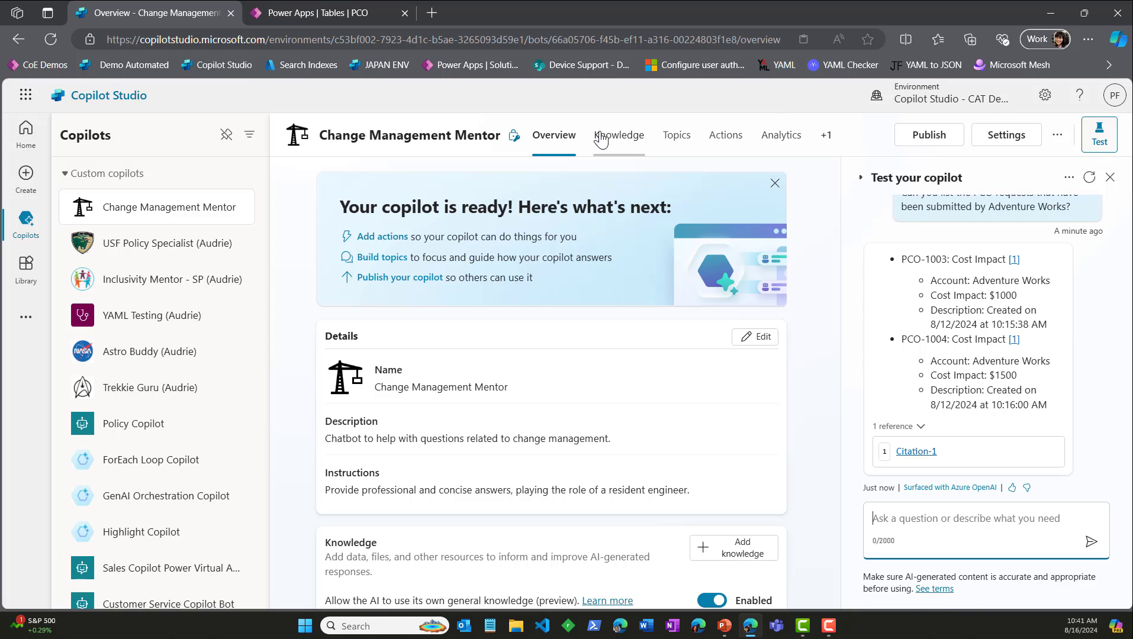
Step: Preview the PCO table in the "PCO, Account" knowledge source and copy its Change Reason column name
{"action": "left_click", "coordinate": [623, 151]}
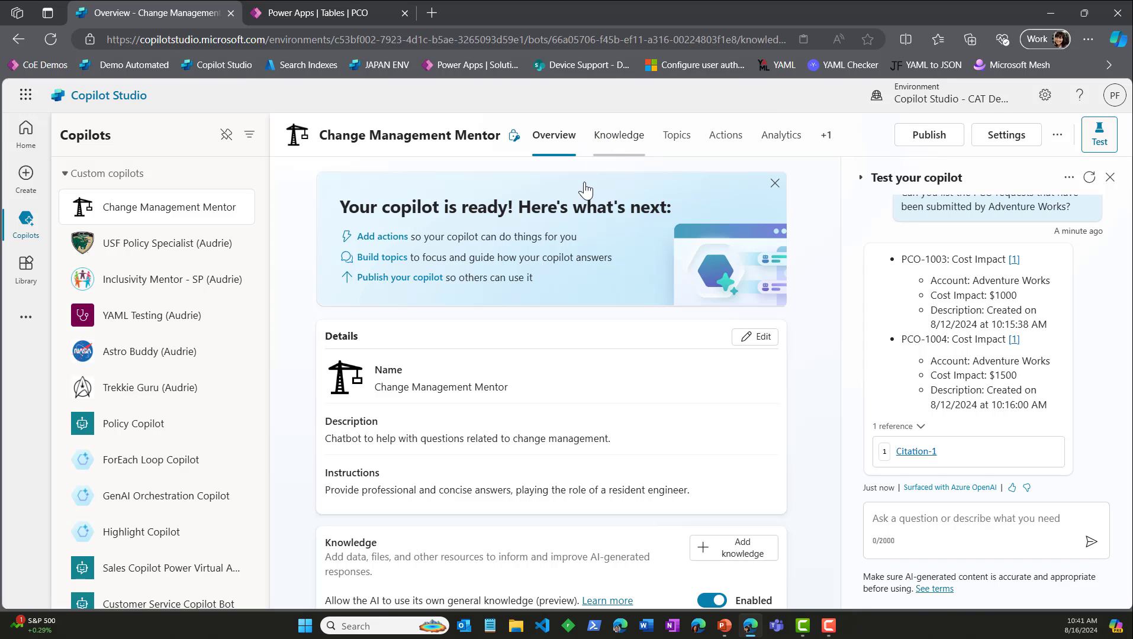
{"action": "left_click", "coordinate": [366, 314]}
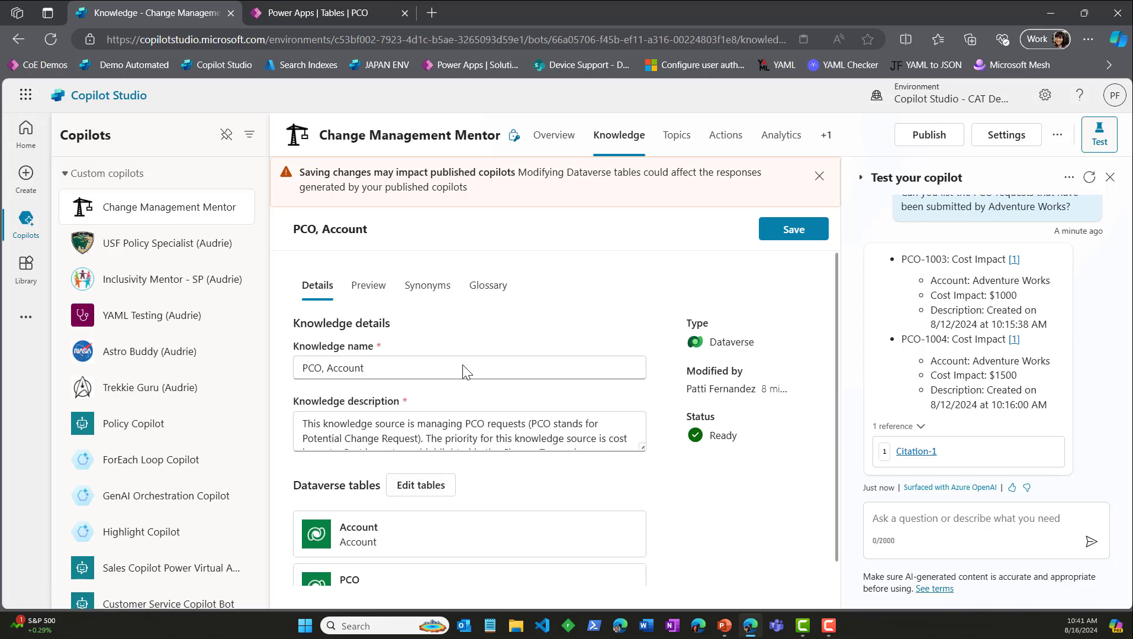
{"action": "left_click", "coordinate": [468, 371]}
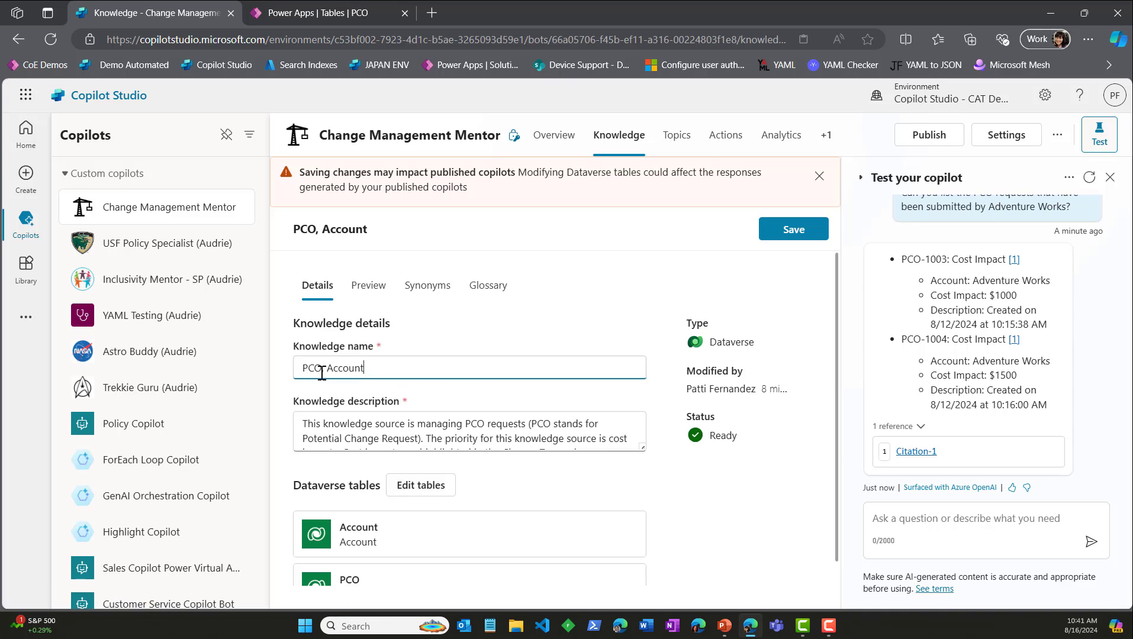
{"action": "left_click", "coordinate": [373, 292]}
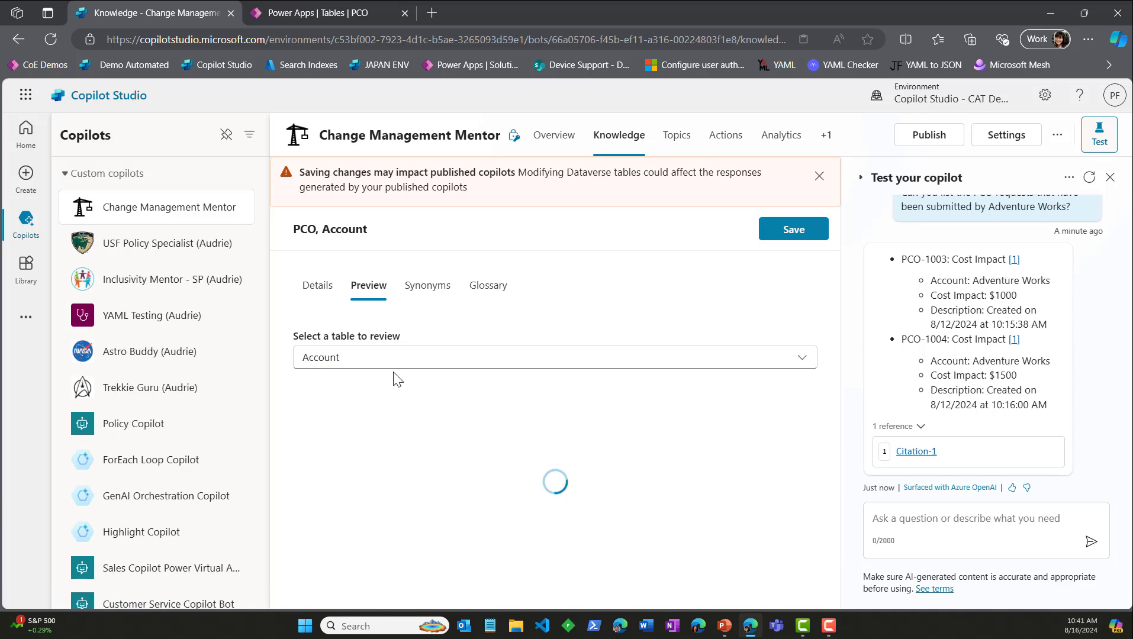
{"action": "left_click", "coordinate": [392, 358]}
{"action": "left_click", "coordinate": [380, 413]}
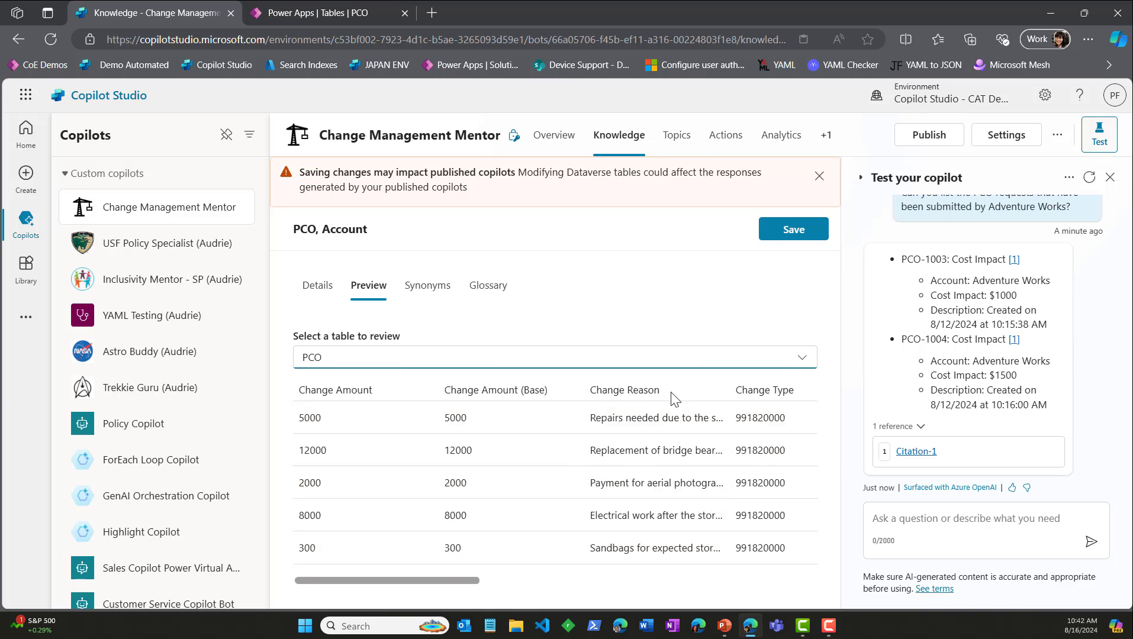
{"action": "left_click_drag", "start_coordinate": [661, 391], "coordinate": [577, 394]}
{"action": "right_click", "coordinate": [648, 392]}
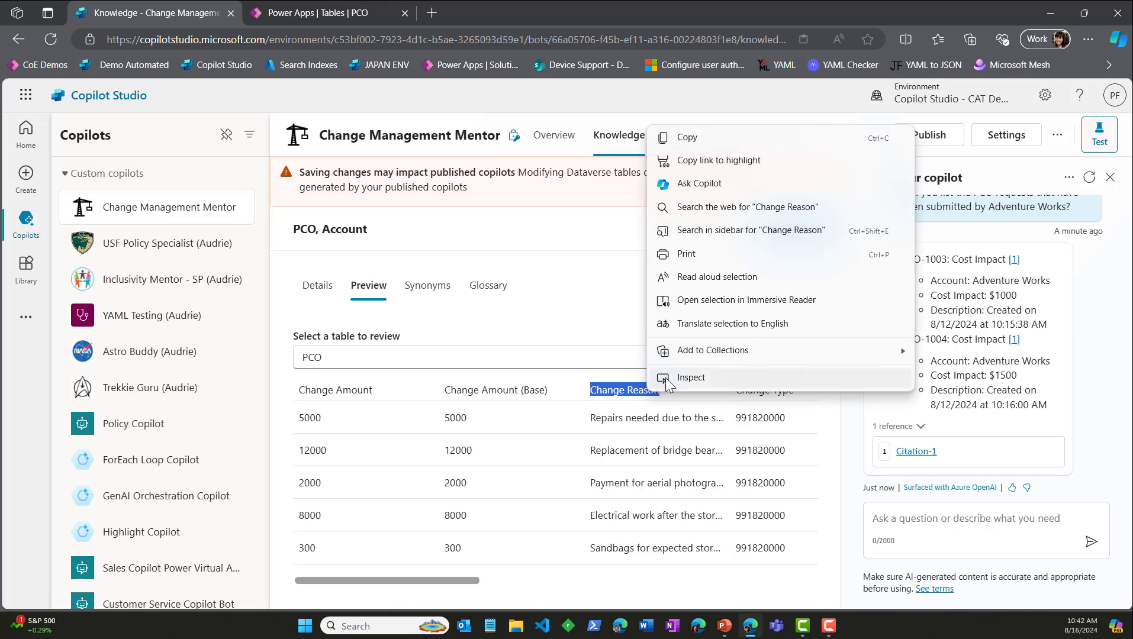
{"action": "left_click", "coordinate": [710, 135]}
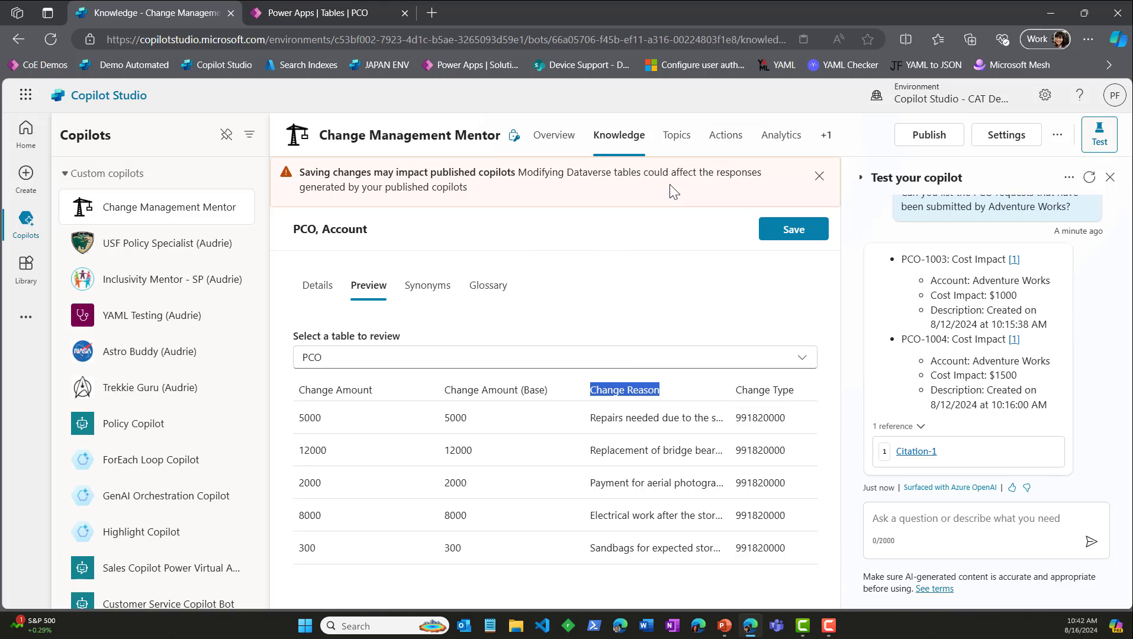
Step: Open the data source properties of the Create generative answers node in the Conversational boosting system topic
{"action": "left_click", "coordinate": [677, 136]}
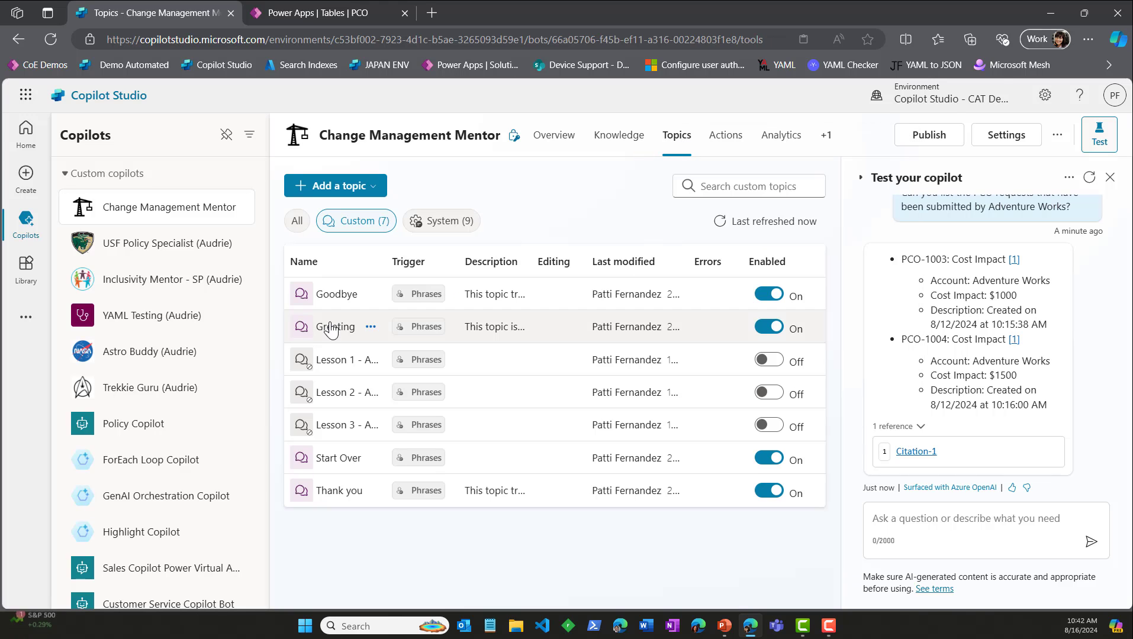
{"action": "left_click", "coordinate": [418, 220]}
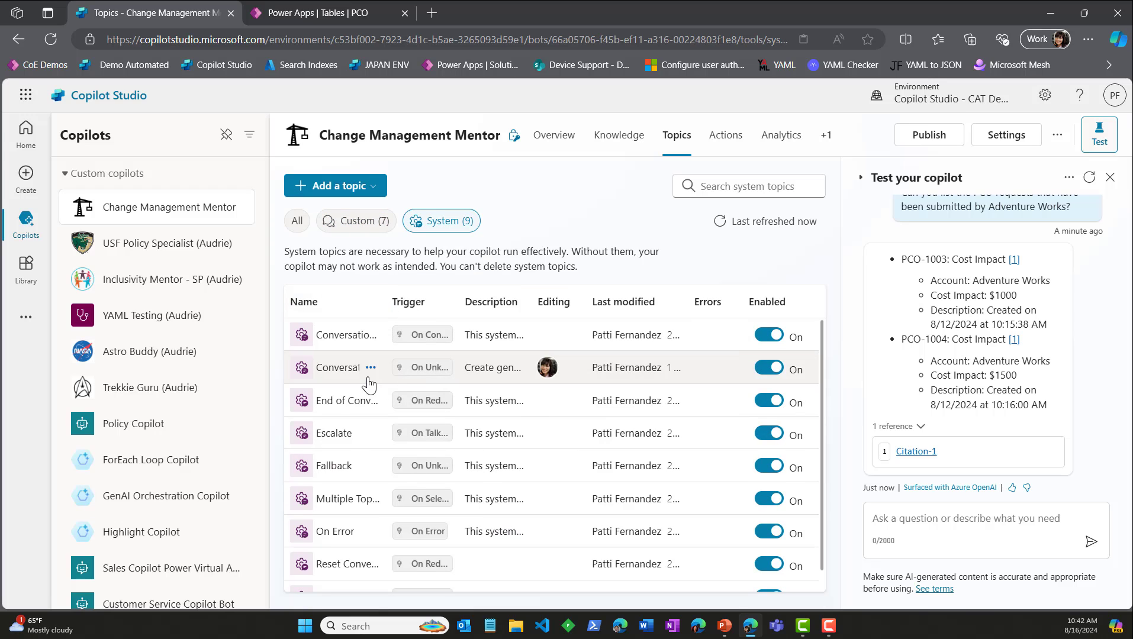
{"action": "left_click", "coordinate": [370, 368]}
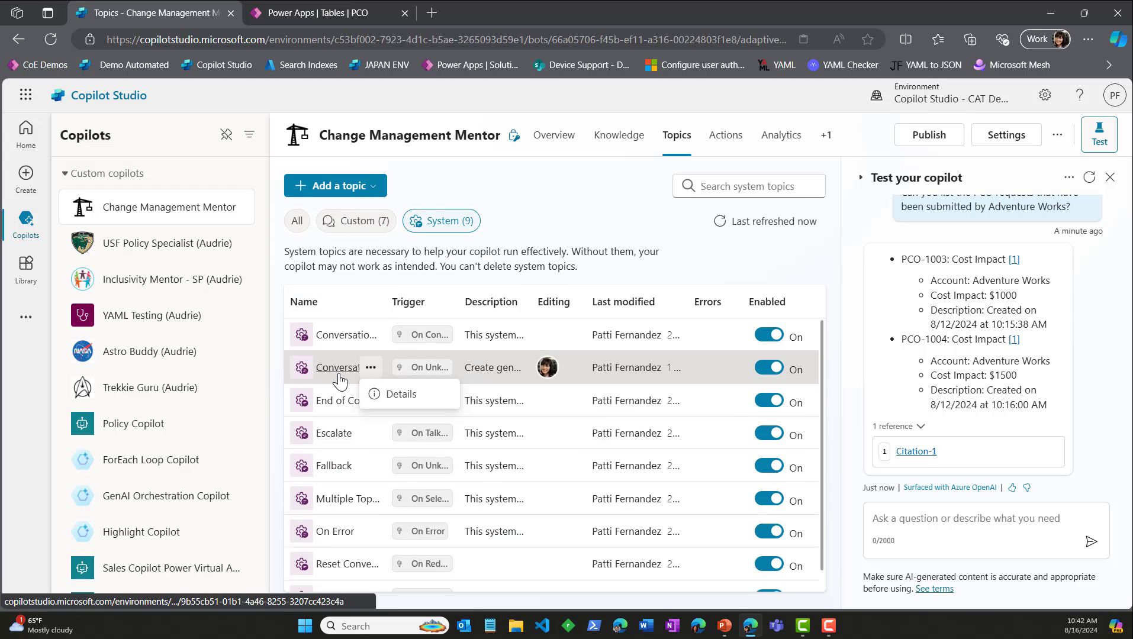
{"action": "left_click", "coordinate": [339, 374]}
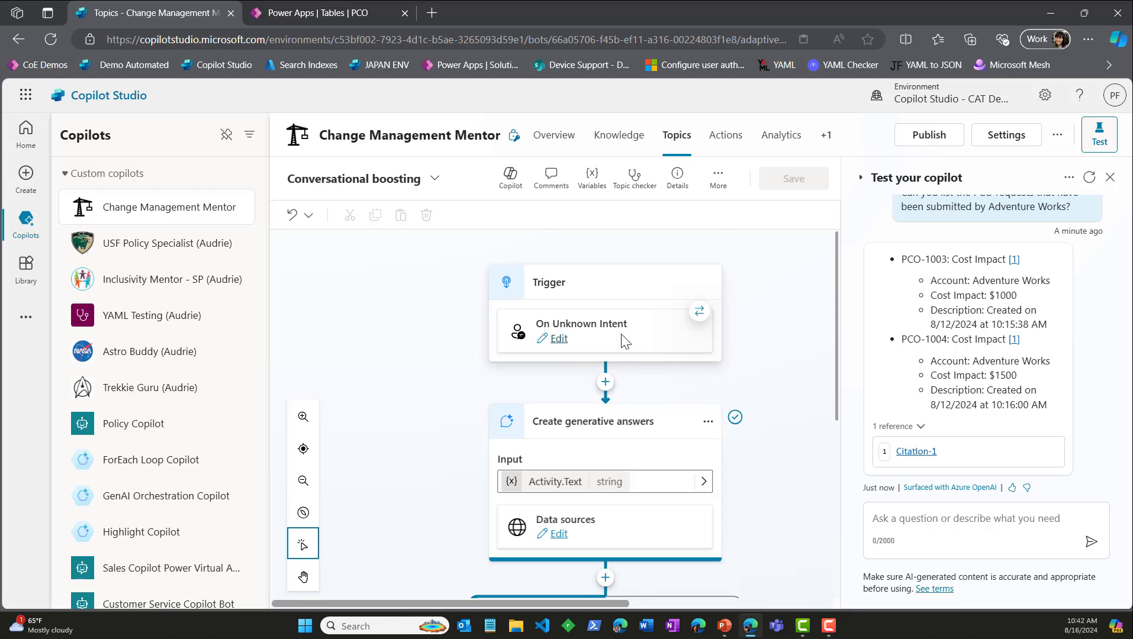
{"action": "left_click", "coordinate": [559, 535]}
{"action": "scroll", "coordinate": [777, 468], "scroll_direction": "down", "scroll_amount": 4}
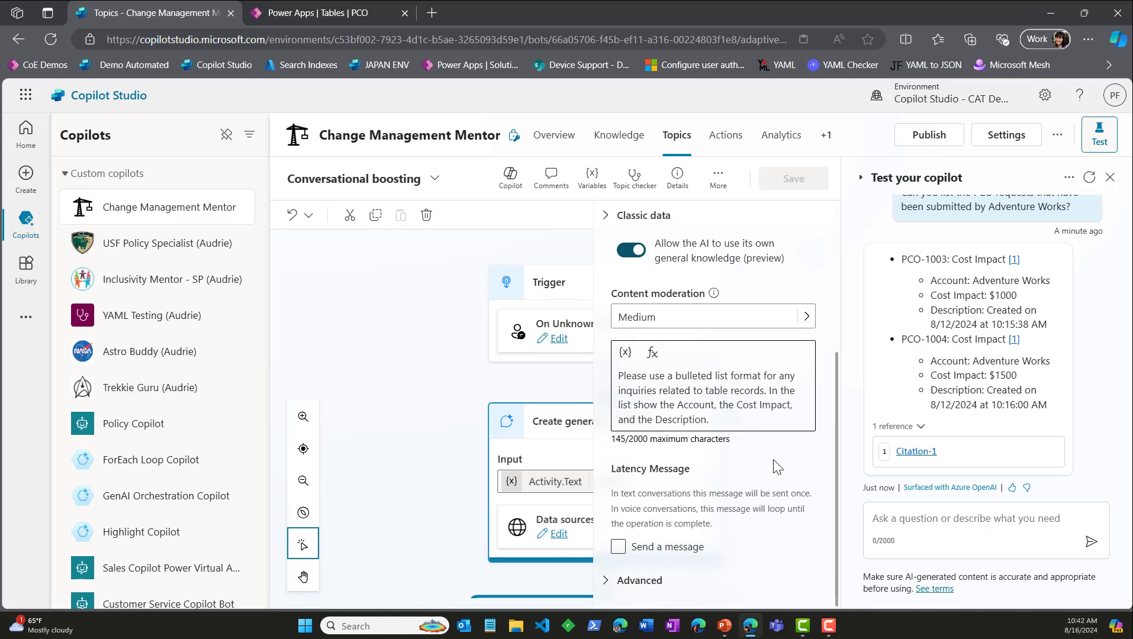
Step: Replace "Description" with "Change Reason" in the node's custom prompt, save the topic and dismiss the notification
{"action": "left_click", "coordinate": [673, 421]}
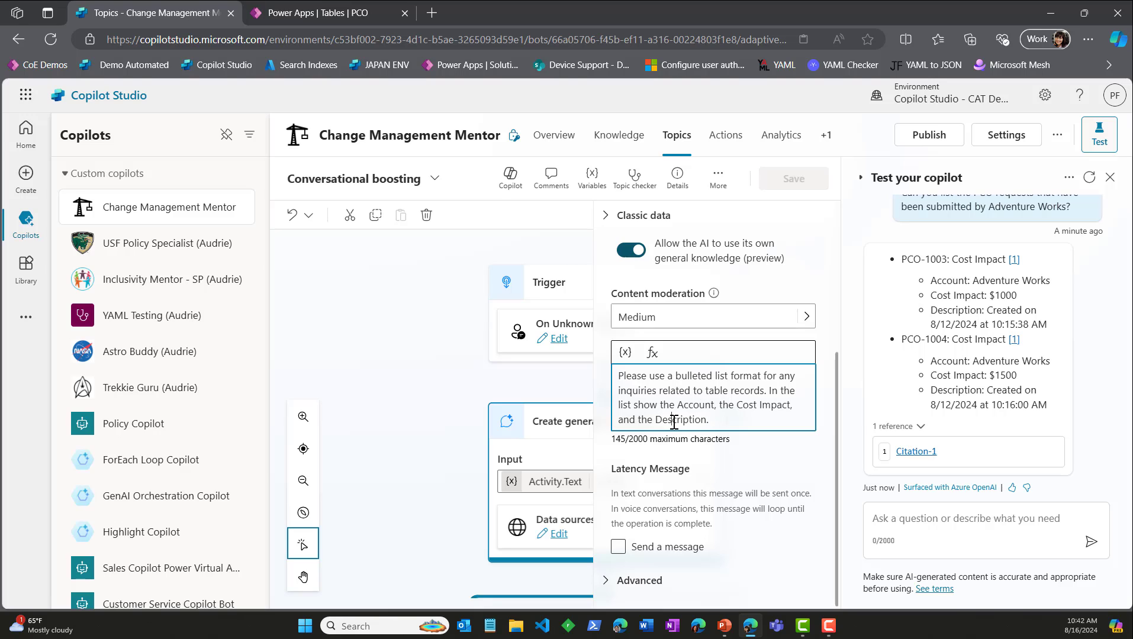
{"action": "double_click", "coordinate": [673, 421]}
{"action": "type", "text": "Change Reason"}
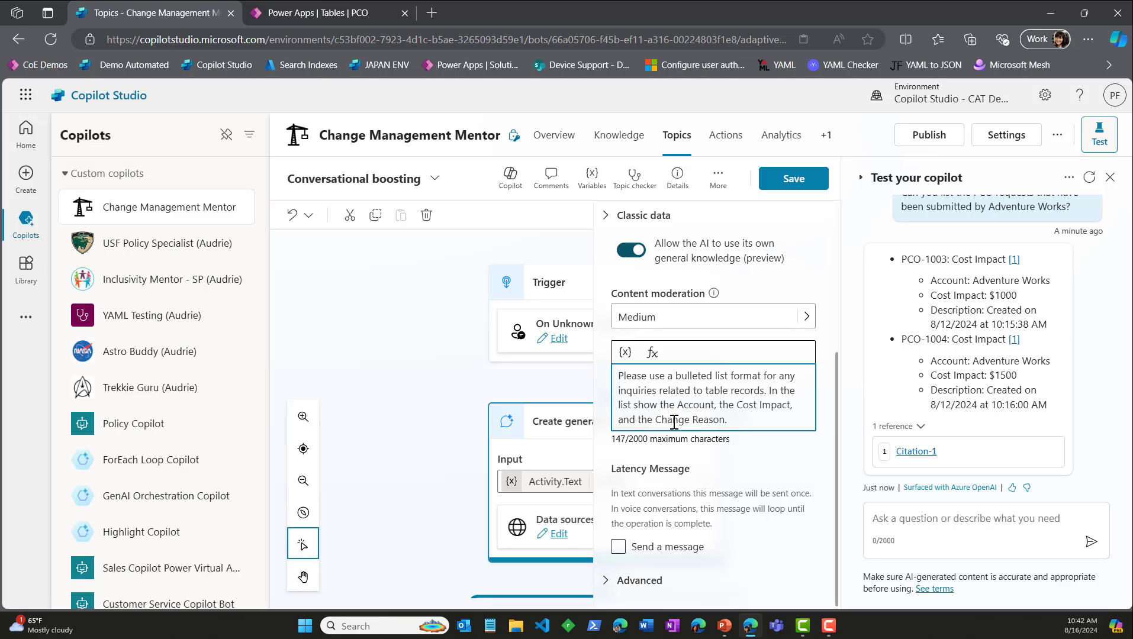
{"action": "left_click", "coordinate": [794, 181]}
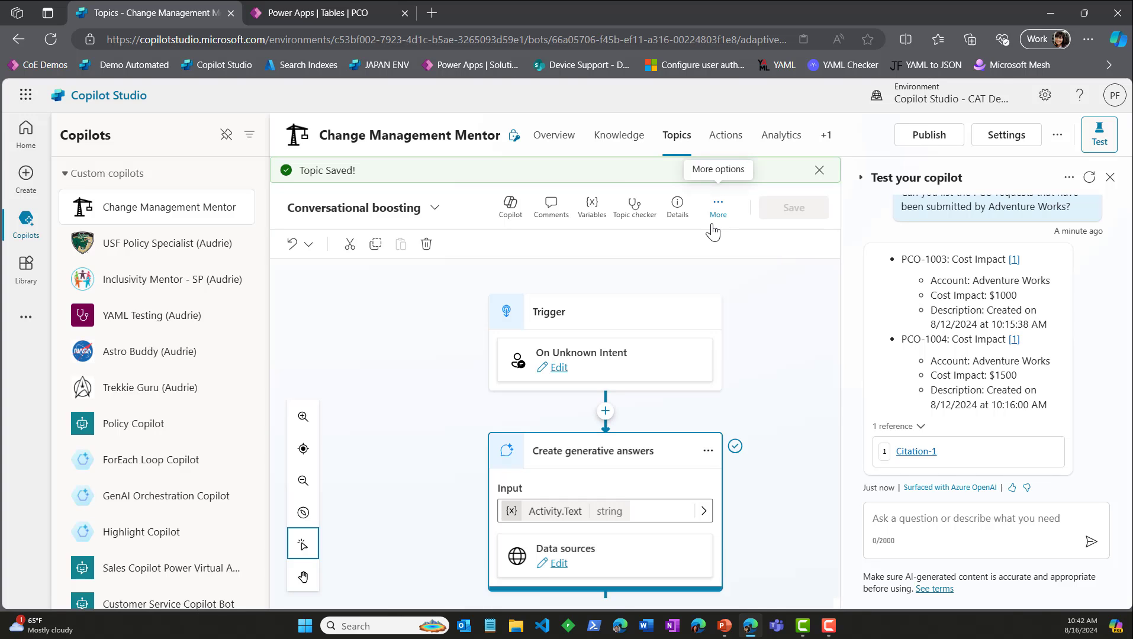
{"action": "left_click", "coordinate": [820, 171]}
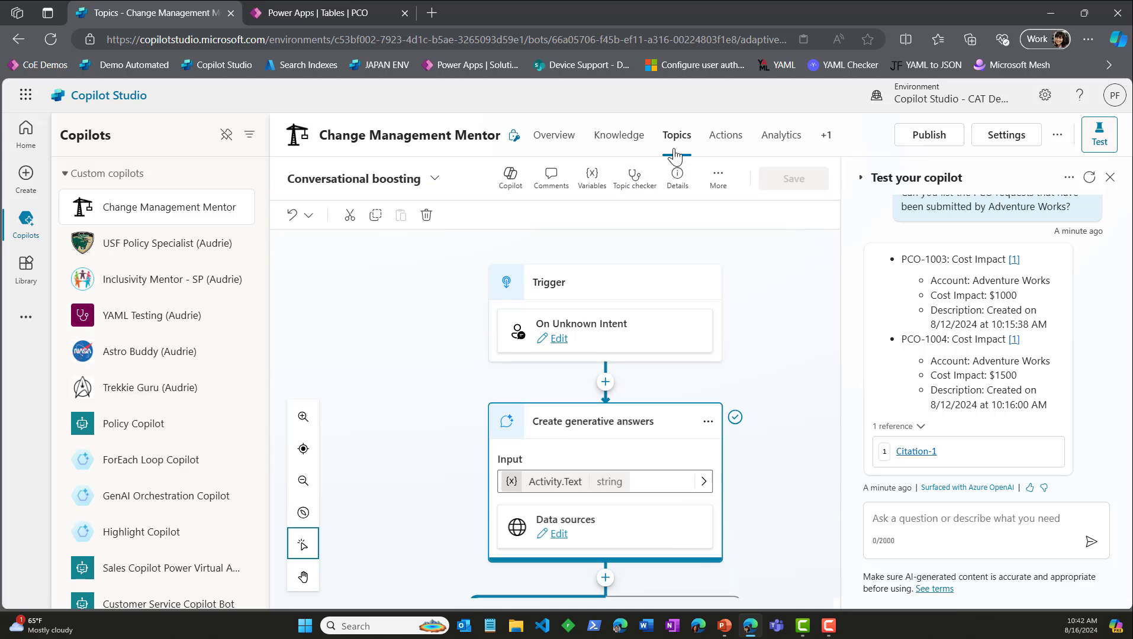
Step: Publish the Change Management Mentor copilot from its overview
{"action": "left_click", "coordinate": [563, 134]}
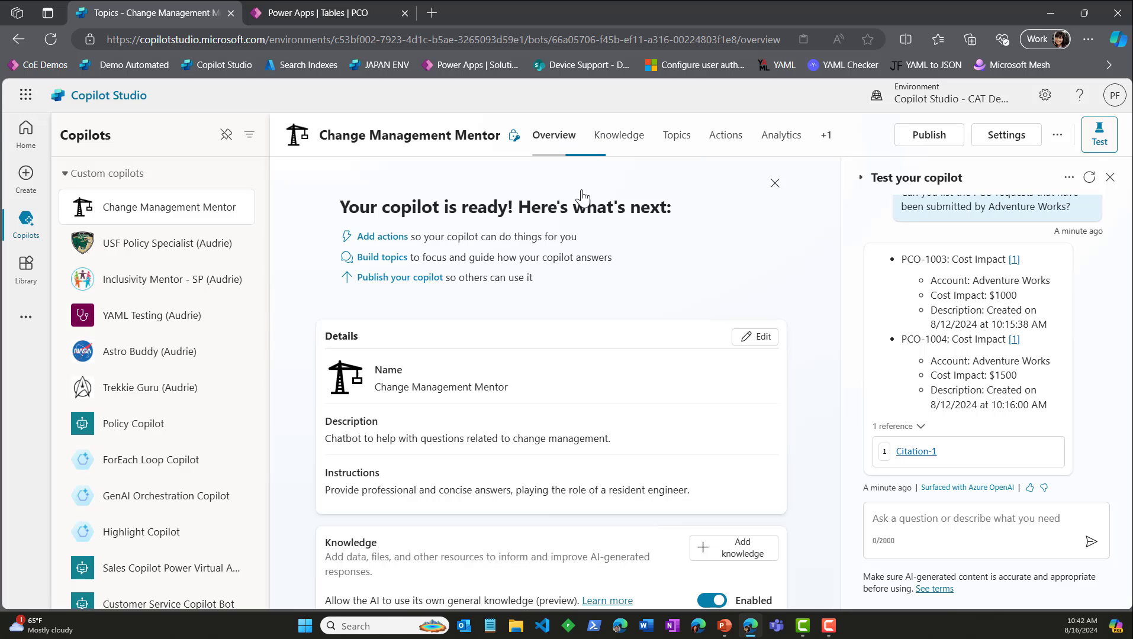
{"action": "left_click", "coordinate": [929, 135]}
{"action": "left_click", "coordinate": [655, 373]}
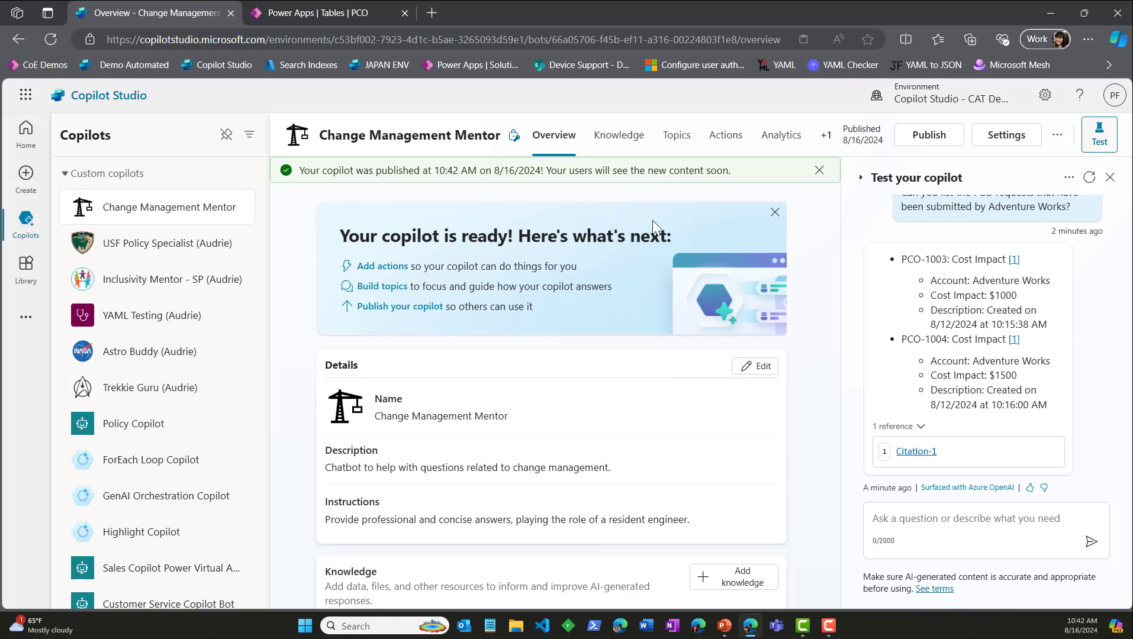
Step: Restart the test conversation and publish the copilot again
{"action": "left_click", "coordinate": [906, 511]}
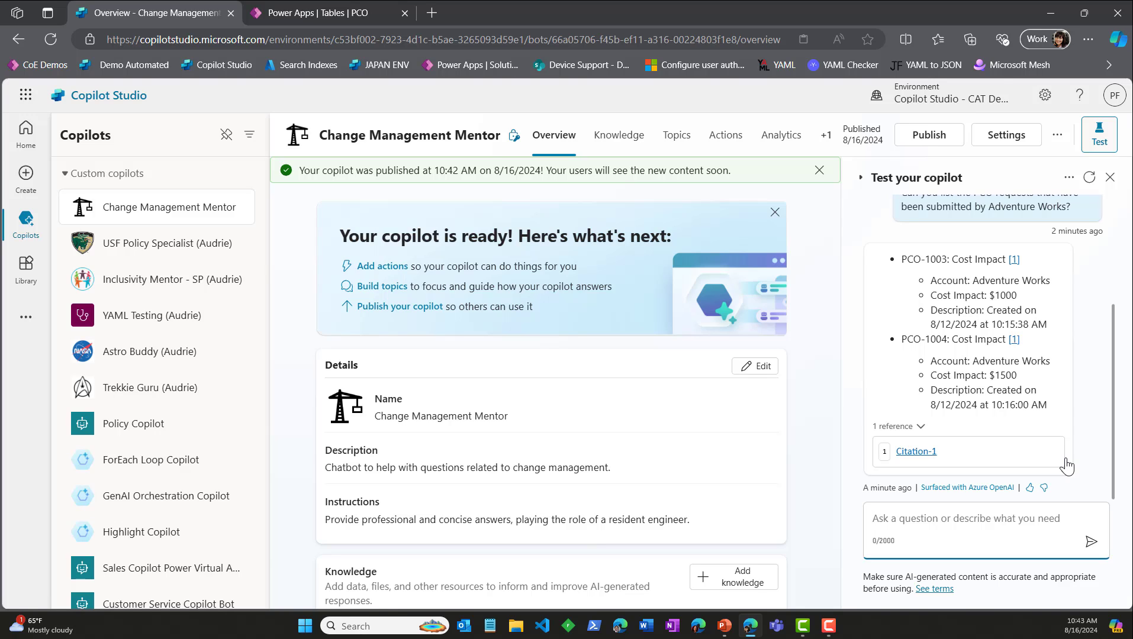
{"action": "left_click", "coordinate": [1088, 178]}
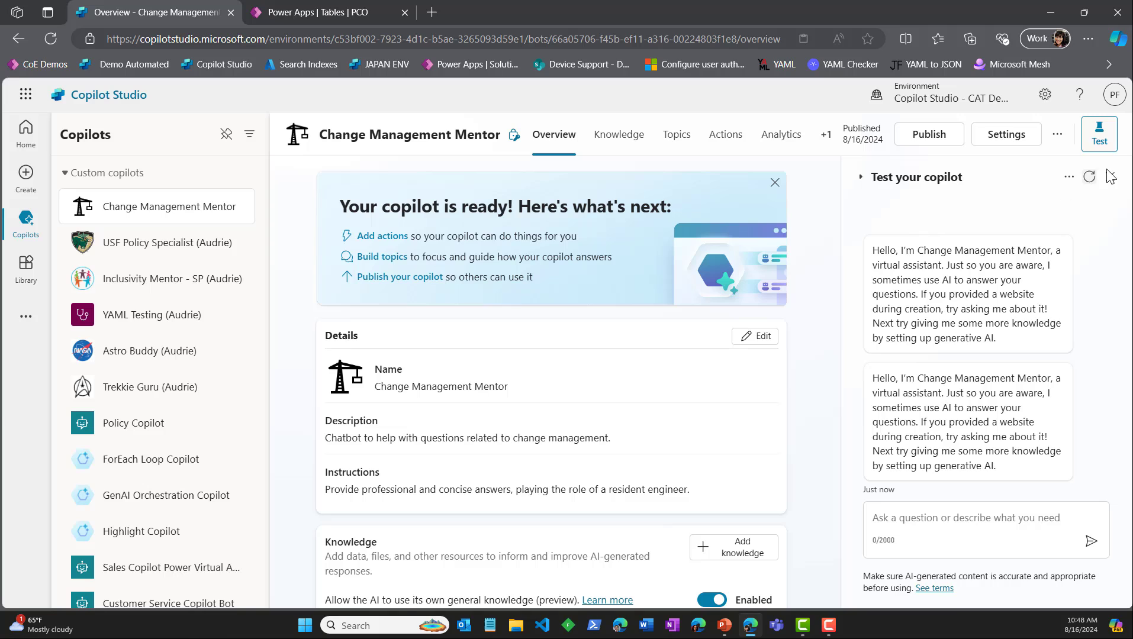
{"action": "left_click", "coordinate": [1089, 177]}
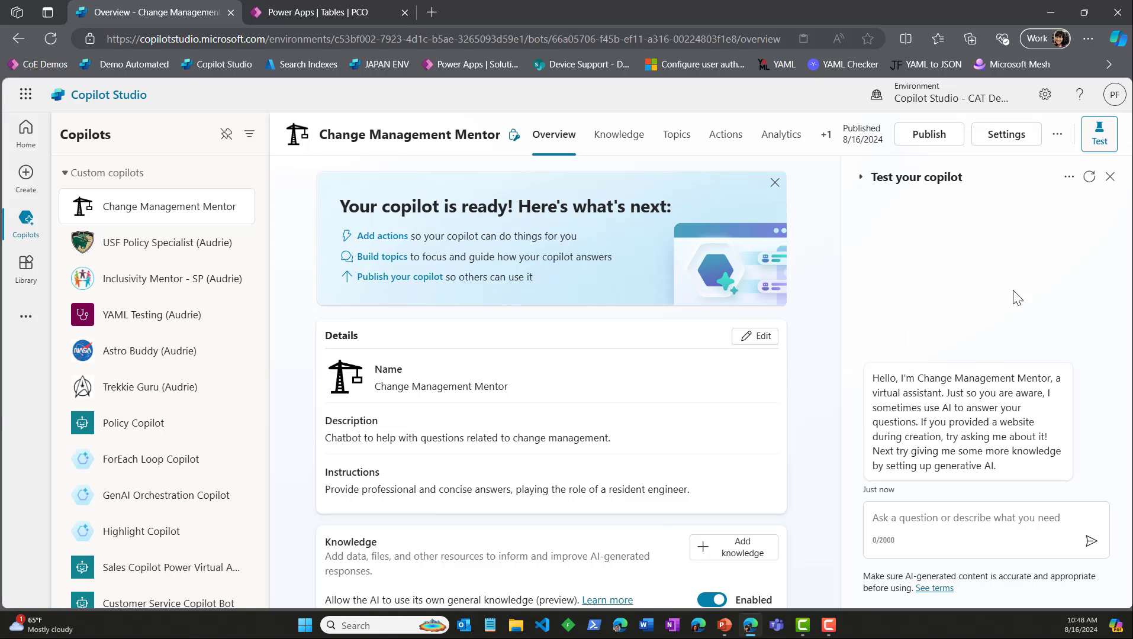
{"action": "left_click", "coordinate": [921, 136]}
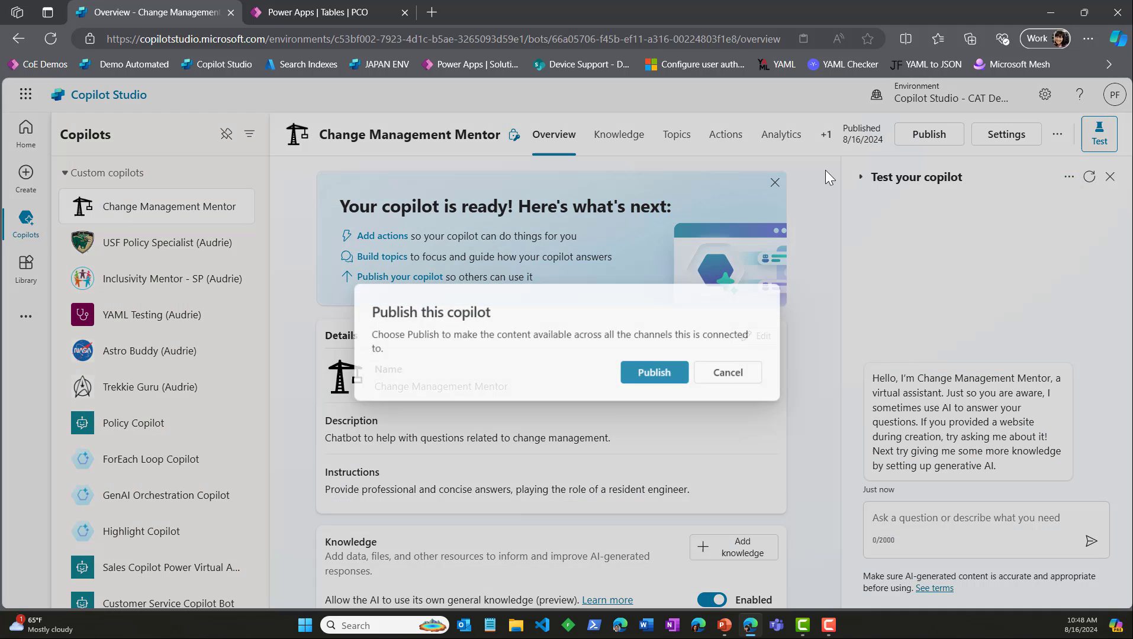
{"action": "left_click", "coordinate": [661, 373]}
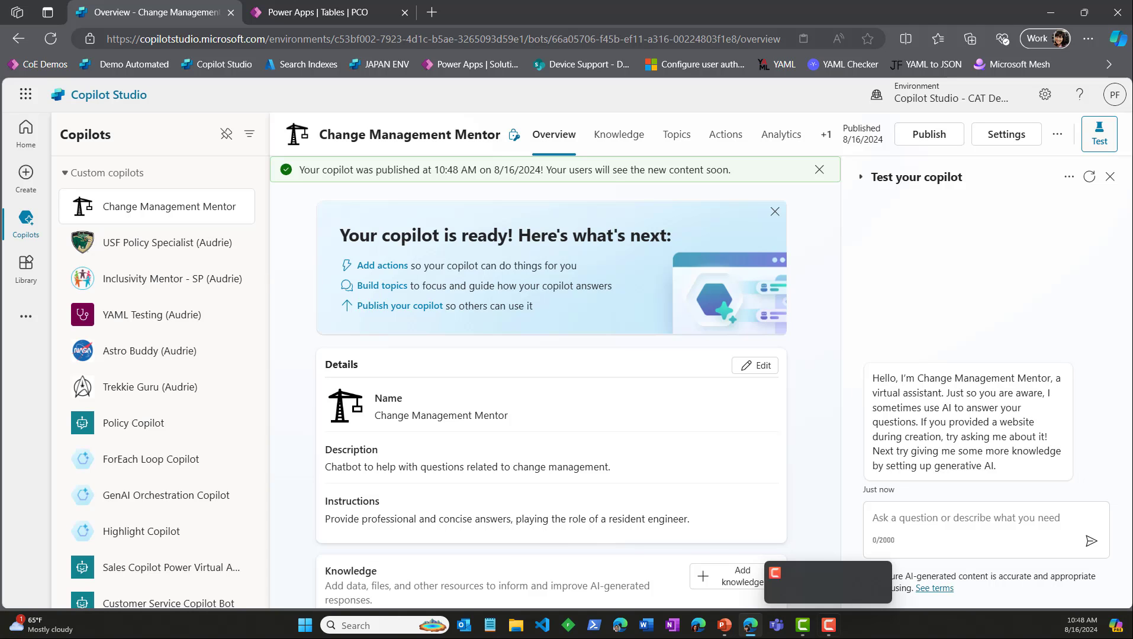
Step: Switch to the running PowerPoint slide show and advance it to the results slide's reminder about table descriptions, synonyms and custom instructions
{"action": "mouse_move", "coordinate": [724, 626]}
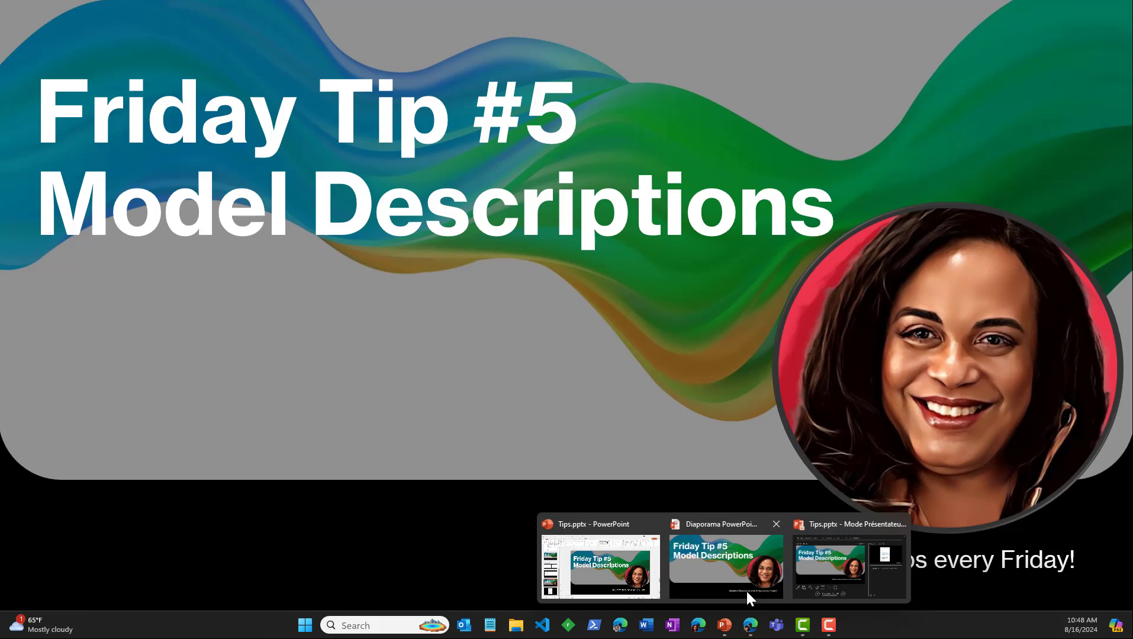
{"action": "left_click", "coordinate": [746, 589]}
{"action": "left_click", "coordinate": [690, 454]}
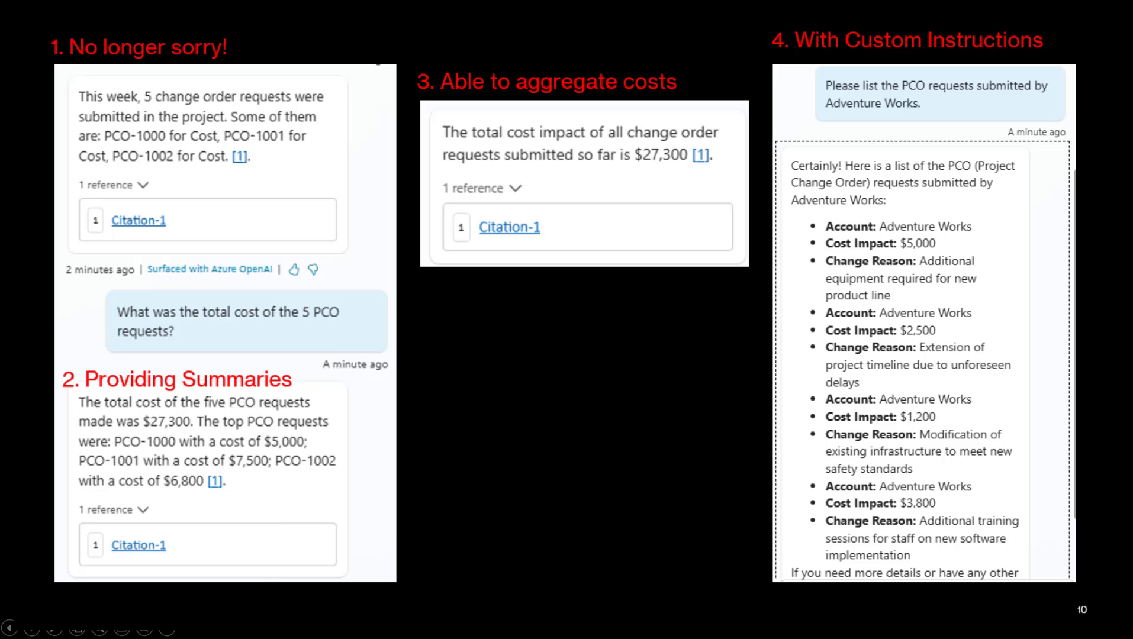
{"action": "key", "text": "Right"}
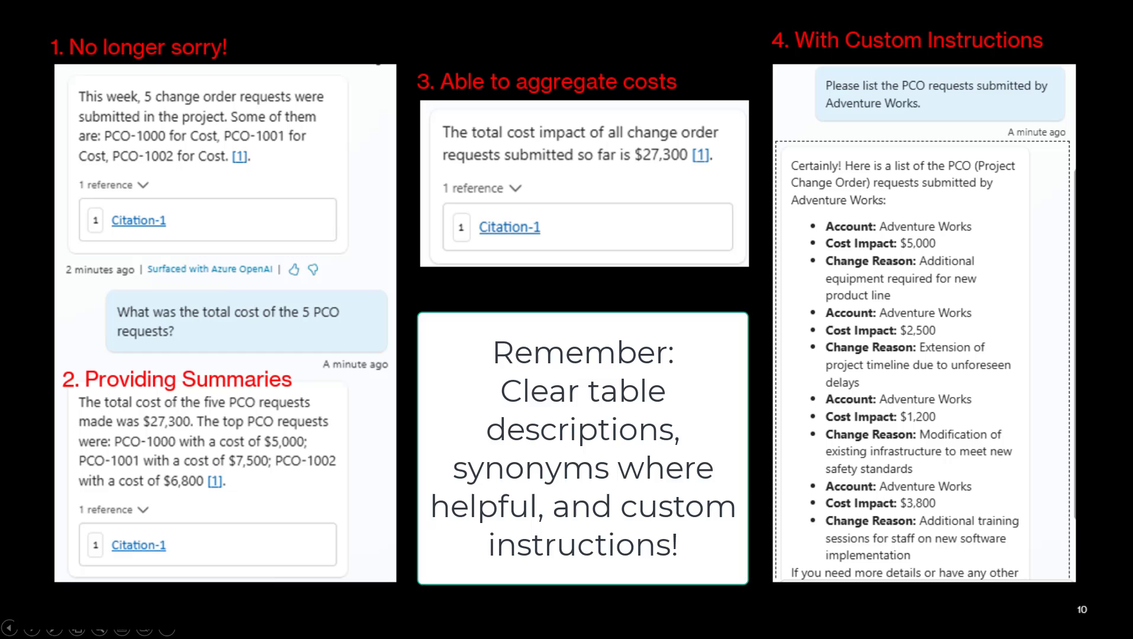